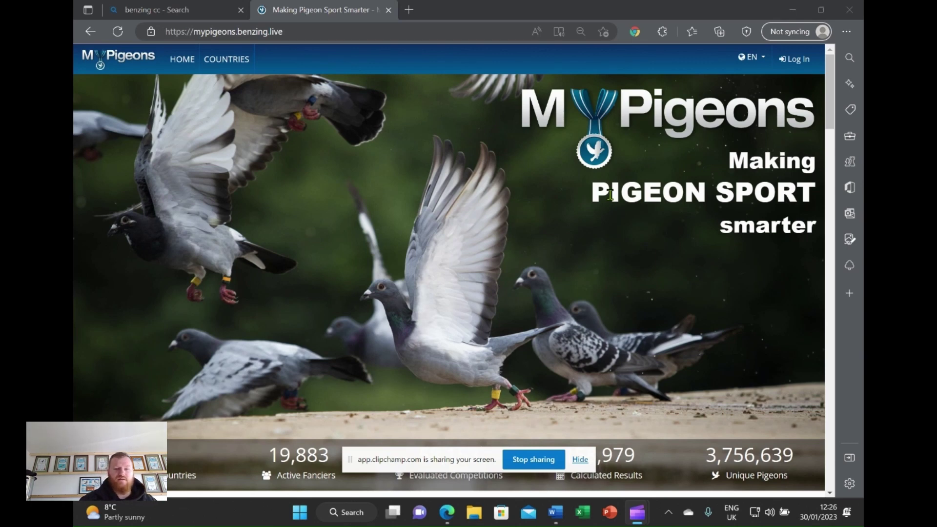
# - Load mypigeons.benzing.live in Edge and hide the screen-sharing notification bar
pyautogui.click(580, 459)
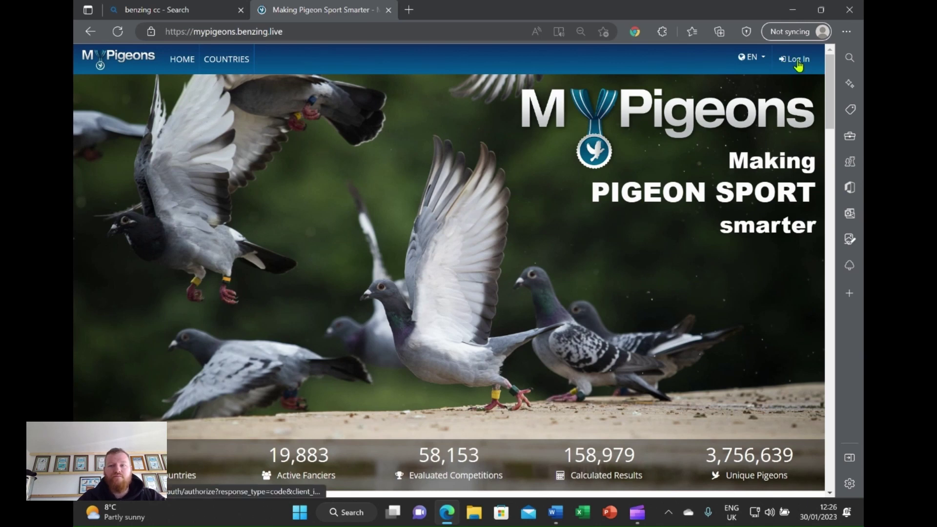
# - Go to the Benzing Live login page from the MyPigeons header's Log In link
pyautogui.click(798, 65)
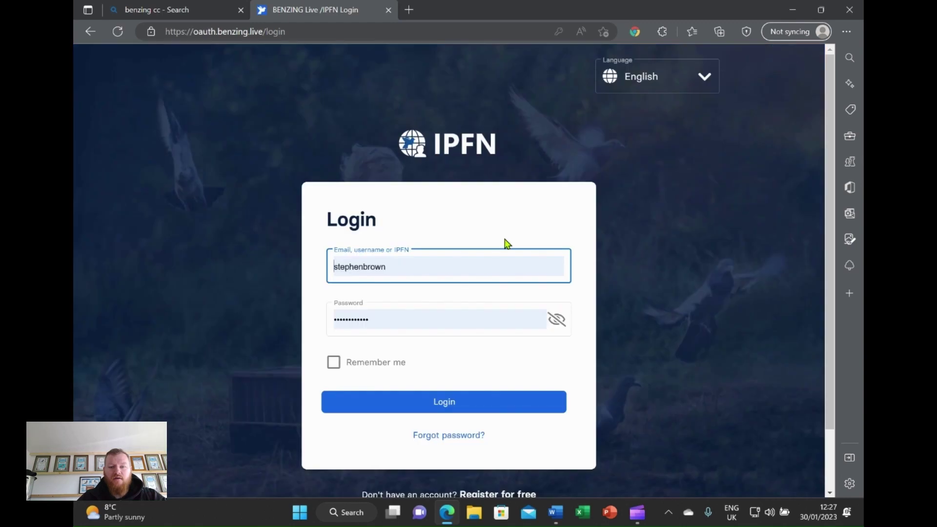
pyautogui.scroll(-2, 478, 364)
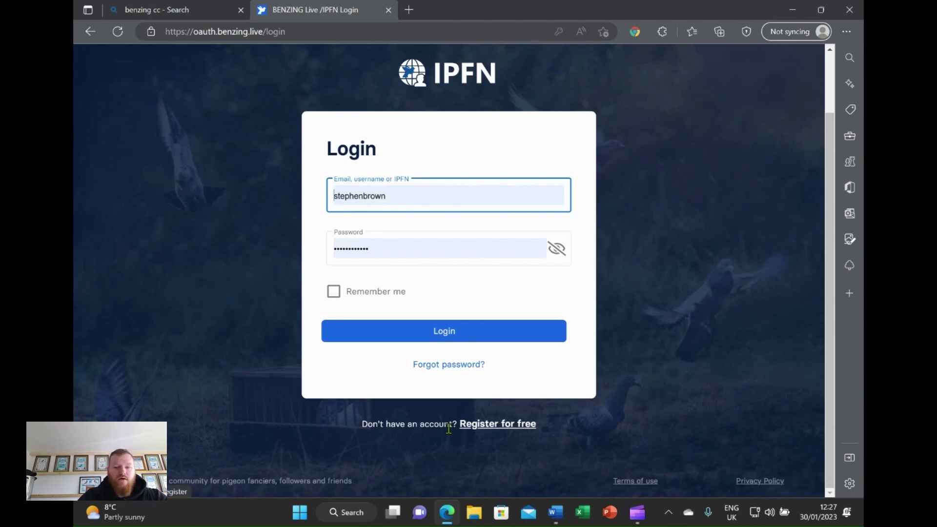
# - Open the 'Register for free' form and scroll down through its fields
pyautogui.click(483, 430)
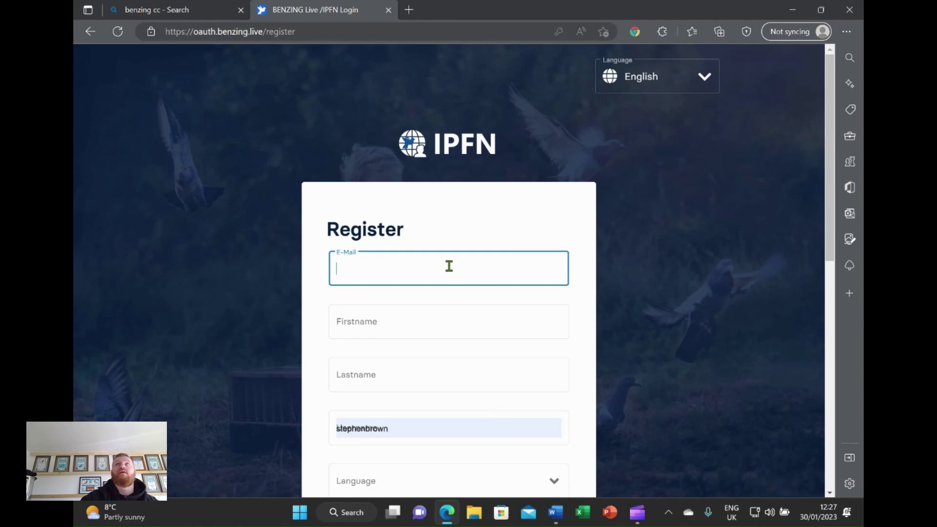
pyautogui.scroll(-1, 449, 266)
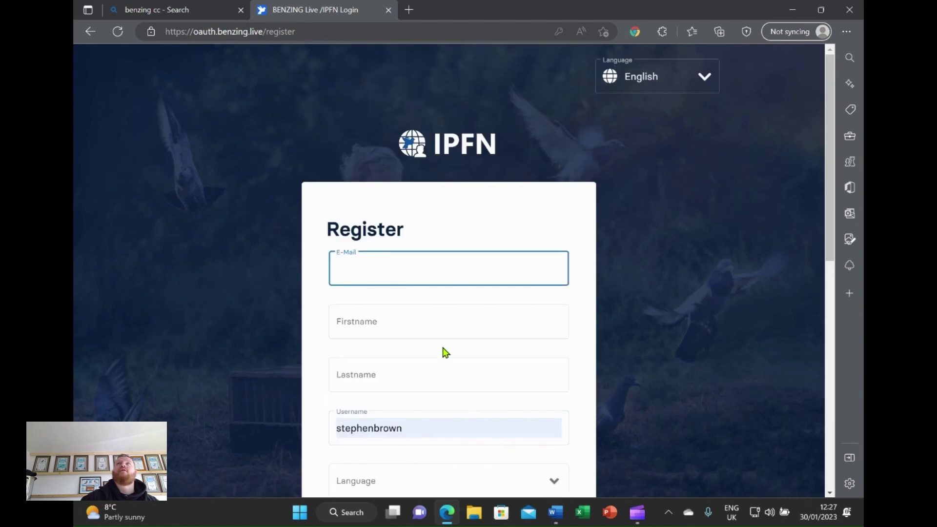
pyautogui.scroll(-1, 430, 293)
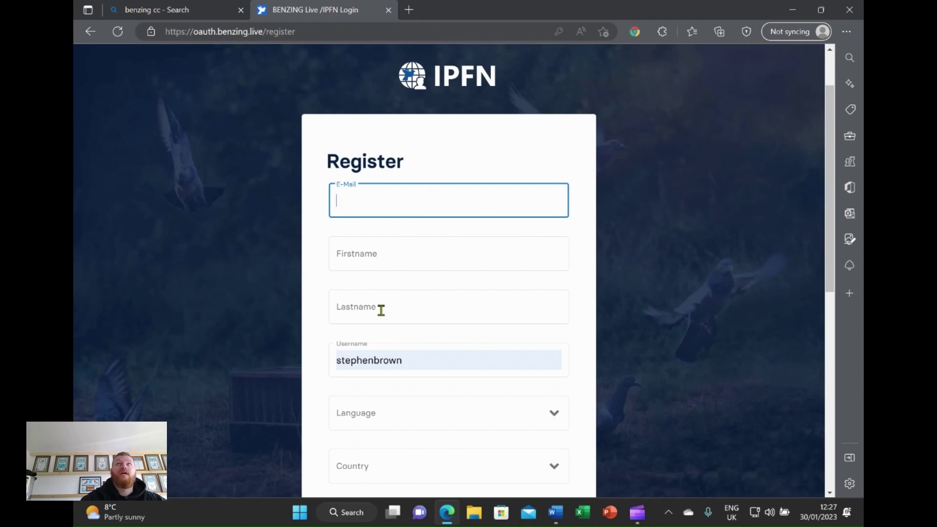
pyautogui.scroll(-2, 410, 302)
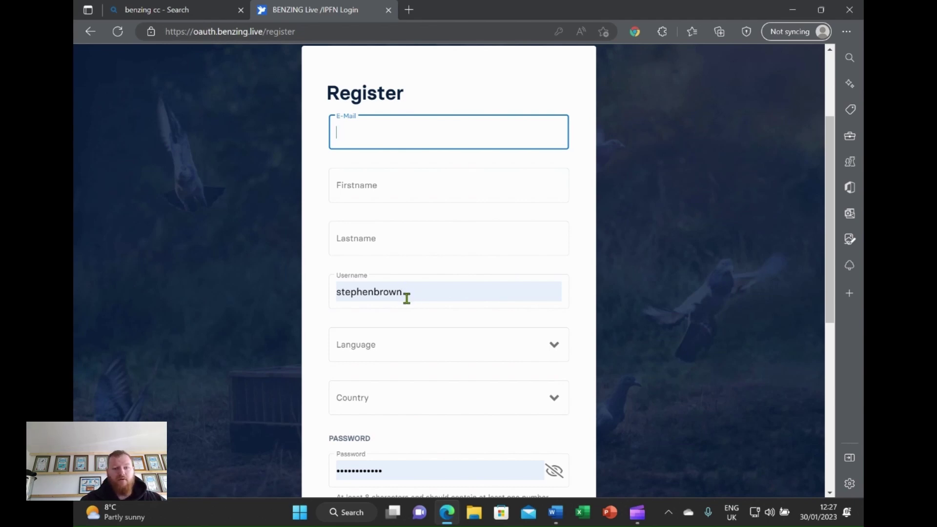
pyautogui.scroll(-3, 440, 218)
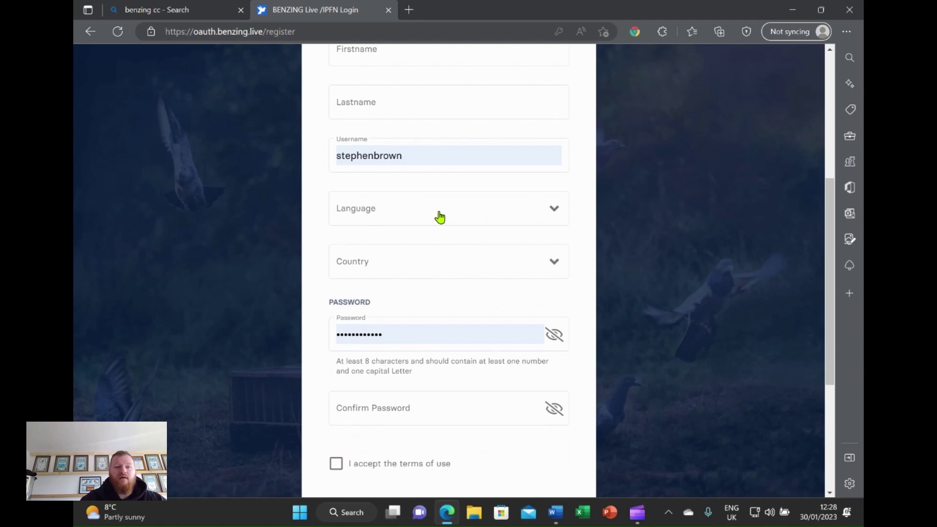
# - Open the Language dropdown and browse the available account languages
pyautogui.click(441, 216)
pyautogui.scroll(-2, 439, 270)
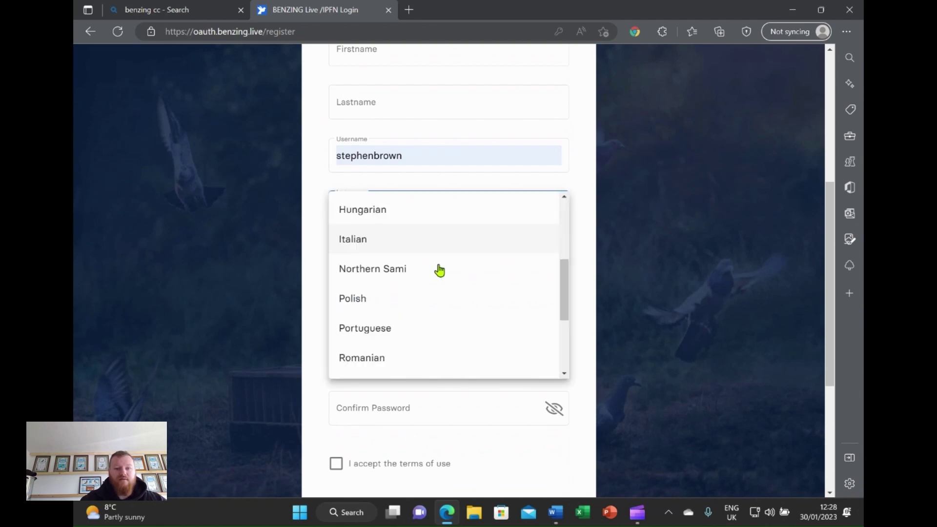
pyautogui.scroll(-3, 438, 274)
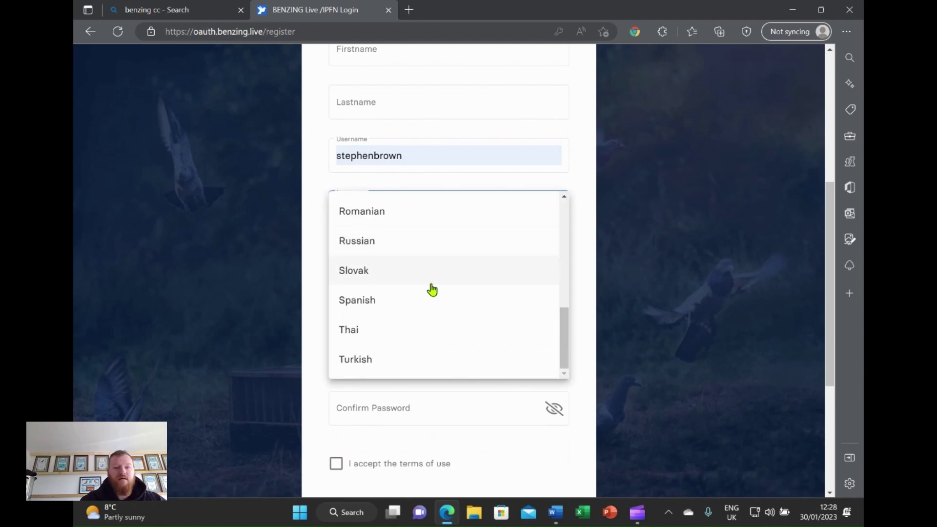
pyautogui.scroll(6, 435, 297)
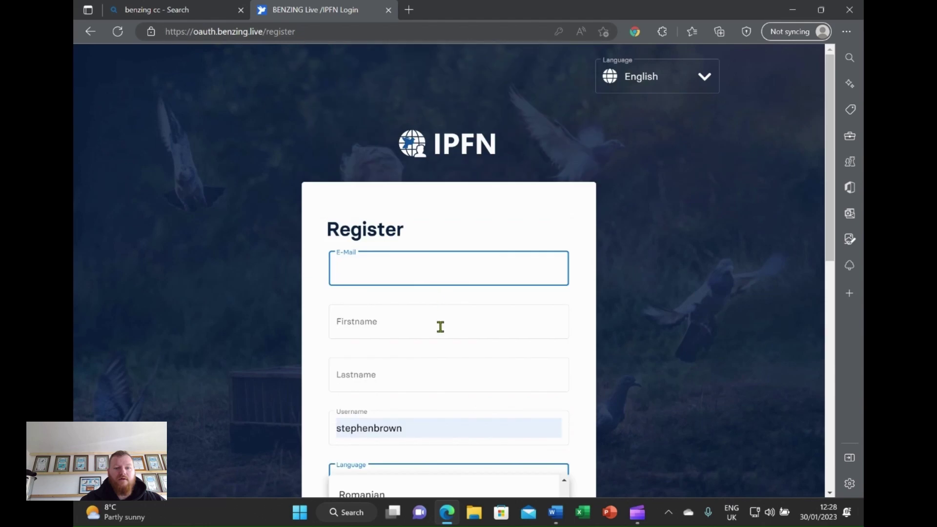
pyautogui.scroll(-3, 508, 350)
pyautogui.scroll(4, 458, 397)
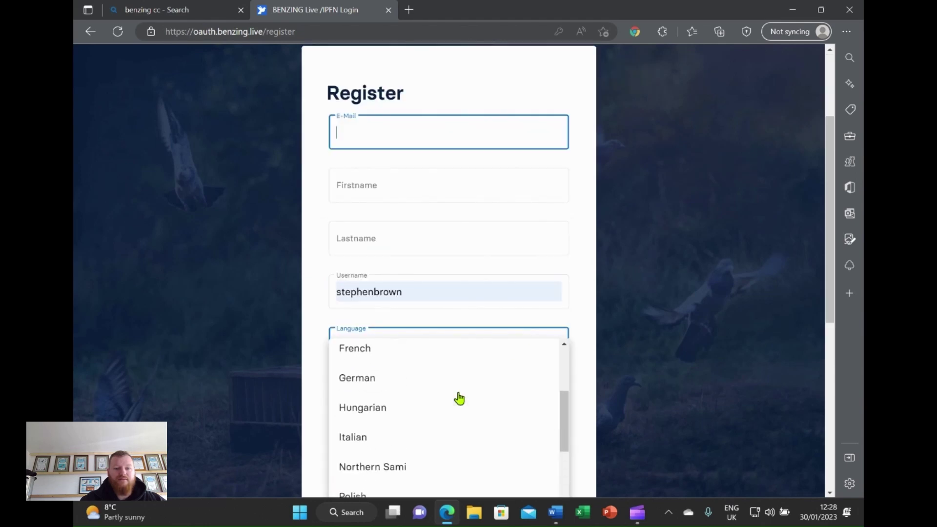
pyautogui.scroll(2, 458, 398)
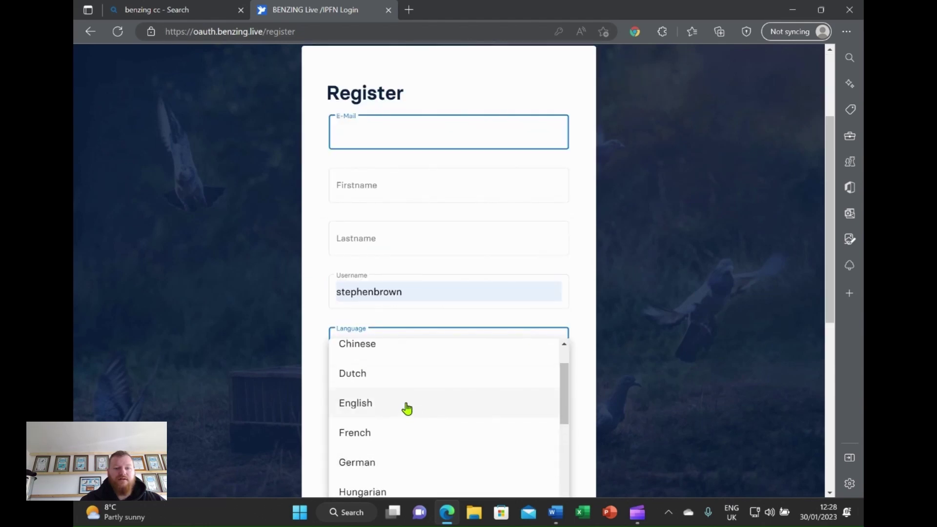
# - Choose English as the account language and scroll down the Country list
pyautogui.click(406, 409)
pyautogui.click(469, 397)
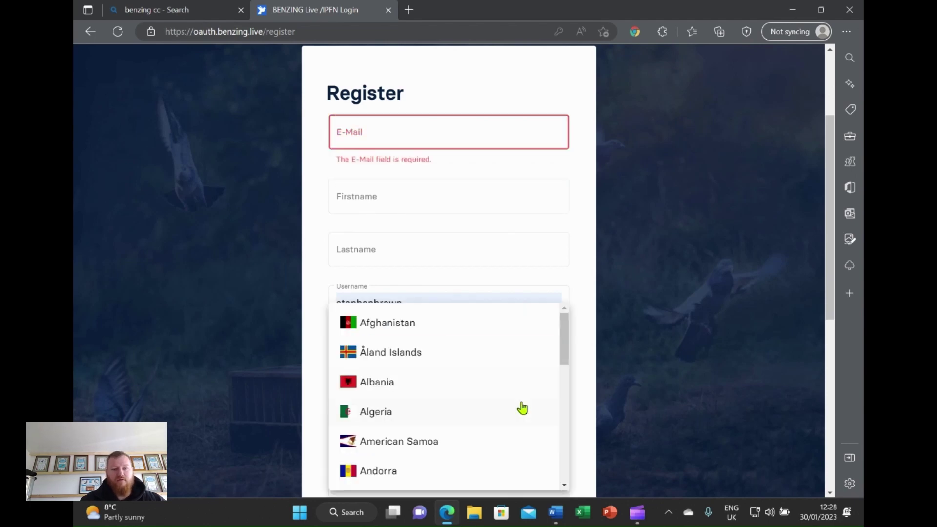
pyautogui.scroll(-1, 446, 354)
pyautogui.scroll(-5, 446, 356)
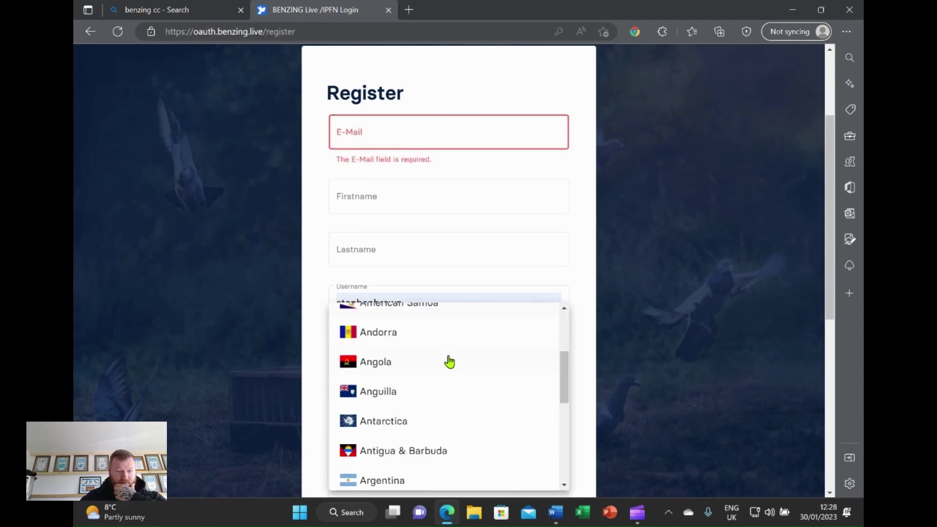
pyautogui.scroll(-10, 473, 361)
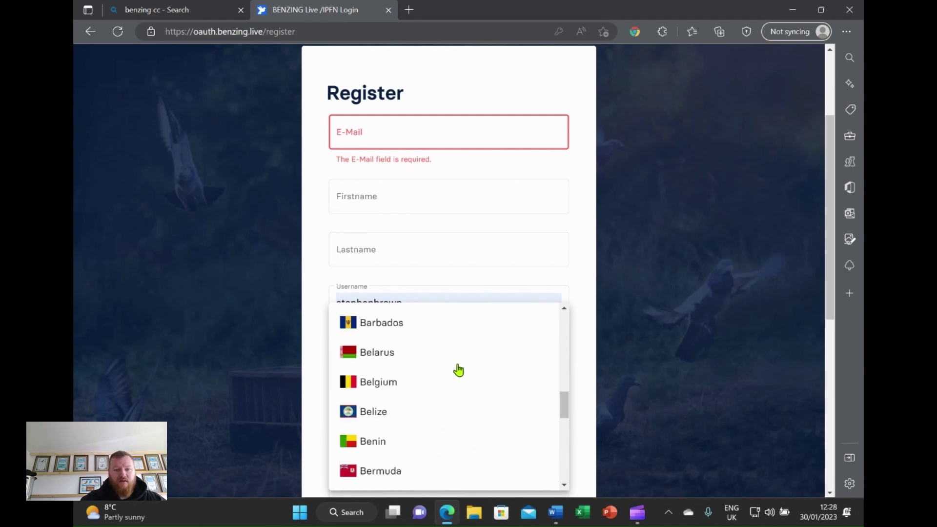
pyautogui.scroll(-10, 464, 379)
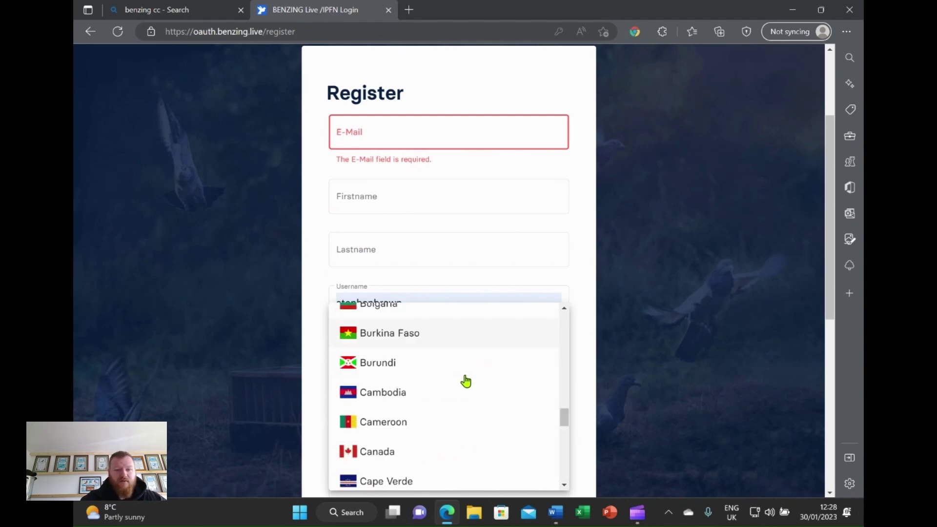
pyautogui.scroll(-8, 465, 382)
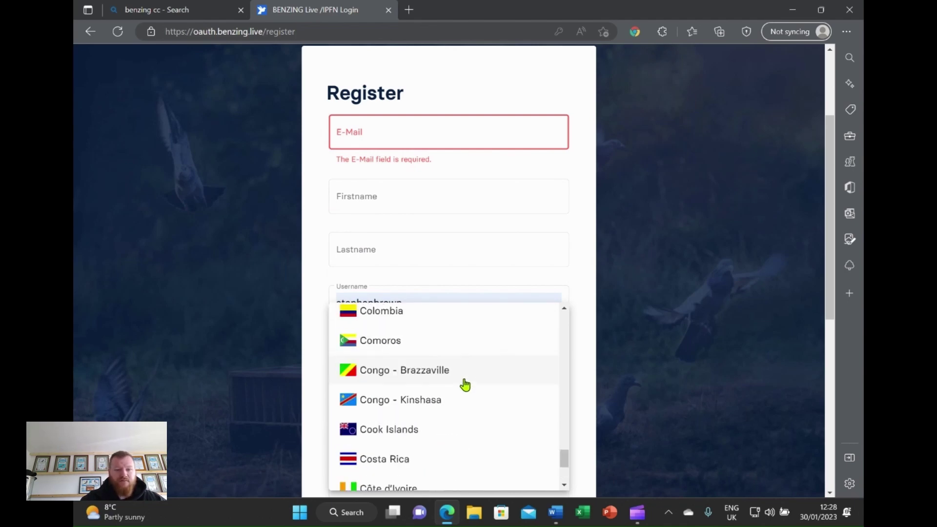
# - Scroll back up the country list and close it without choosing a country
pyautogui.scroll(2, 464, 385)
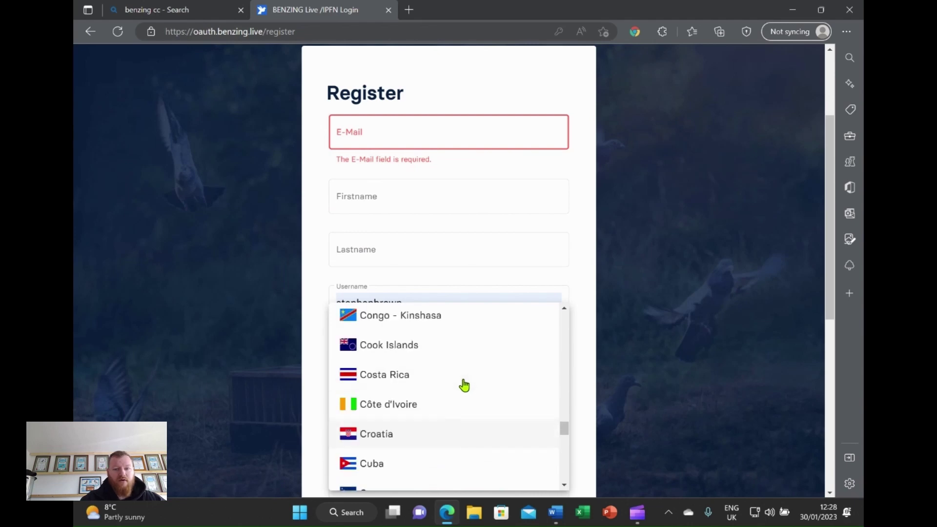
pyautogui.scroll(2, 459, 388)
pyautogui.scroll(2, 458, 389)
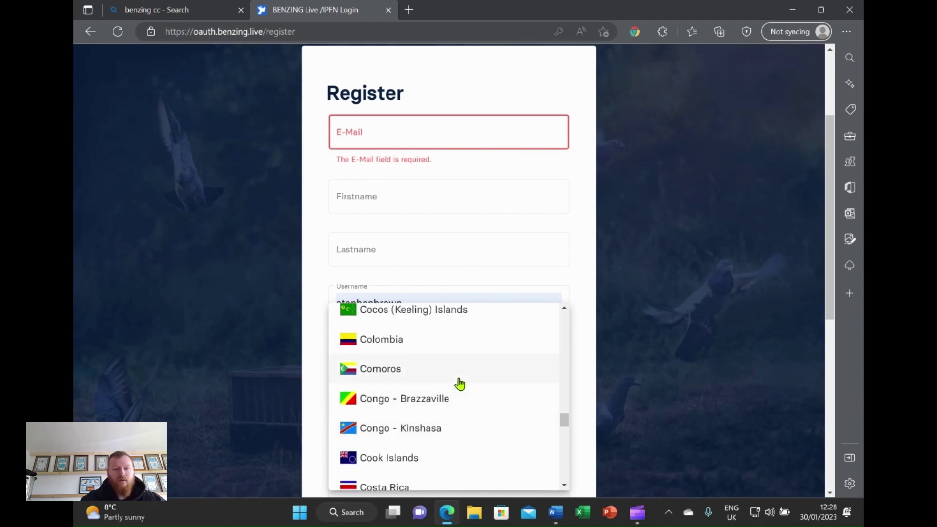
pyautogui.scroll(3, 459, 383)
pyautogui.scroll(6, 463, 379)
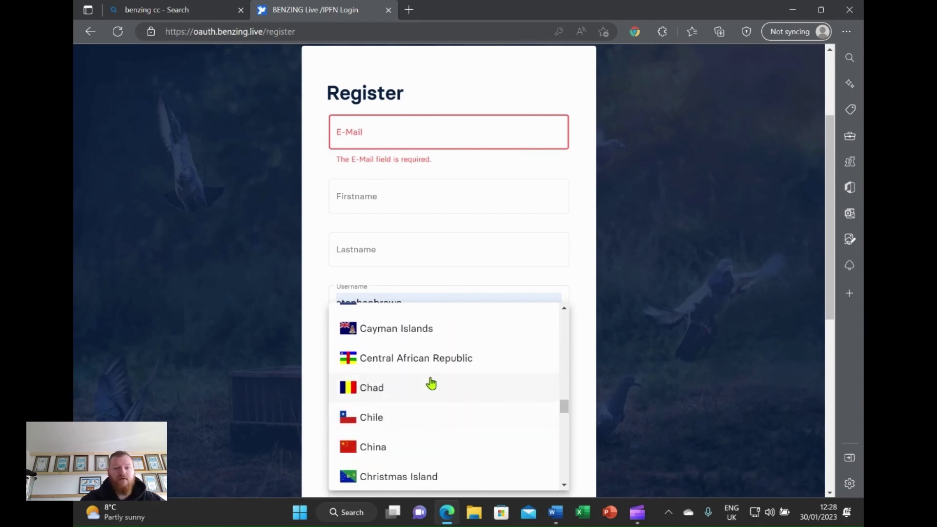
pyautogui.scroll(8, 429, 385)
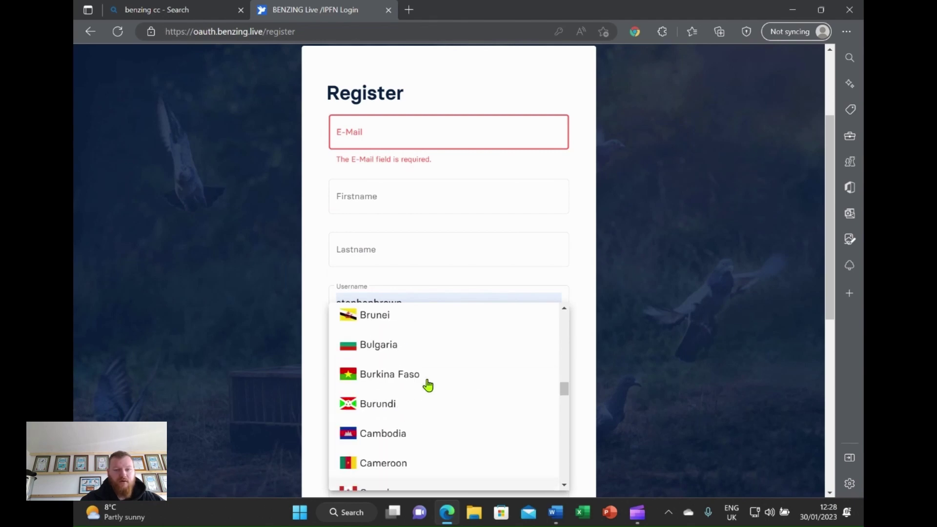
pyautogui.scroll(6, 424, 386)
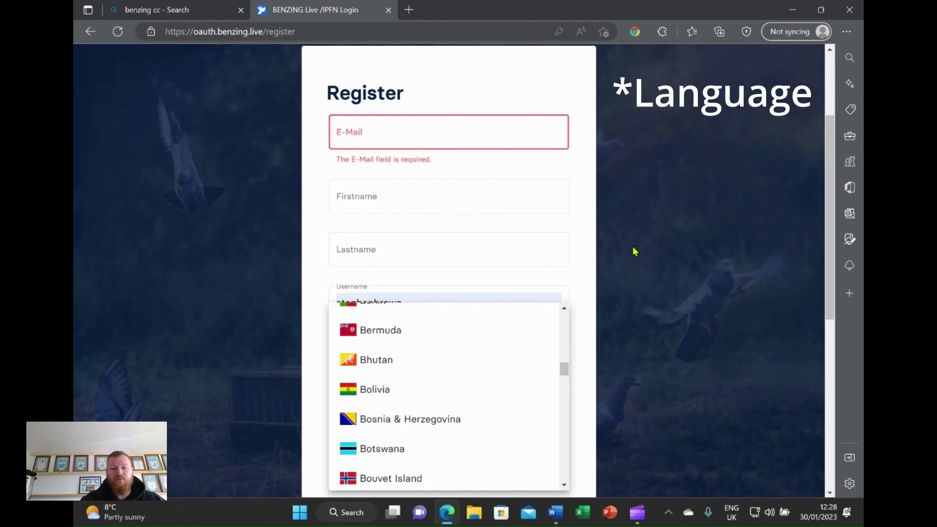
pyautogui.click(606, 292)
# - Tick 'I accept the terms of use' and 'I accept the privacy policy' on the Register form
pyautogui.scroll(-5, 537, 321)
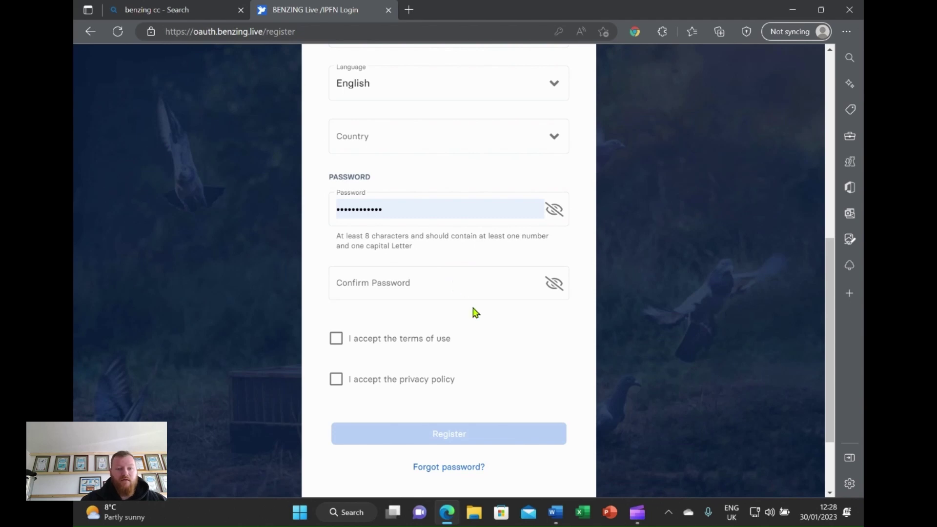
pyautogui.scroll(-1, 473, 315)
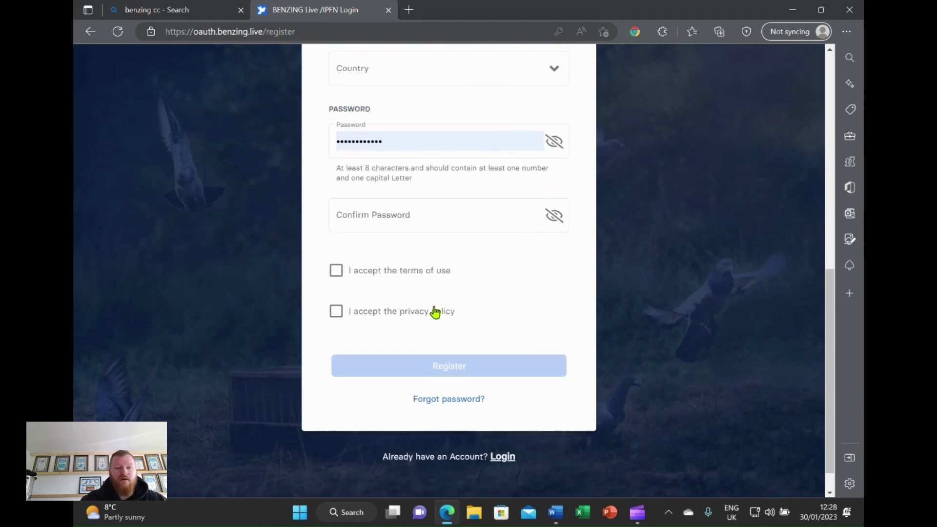
pyautogui.click(335, 274)
pyautogui.click(337, 314)
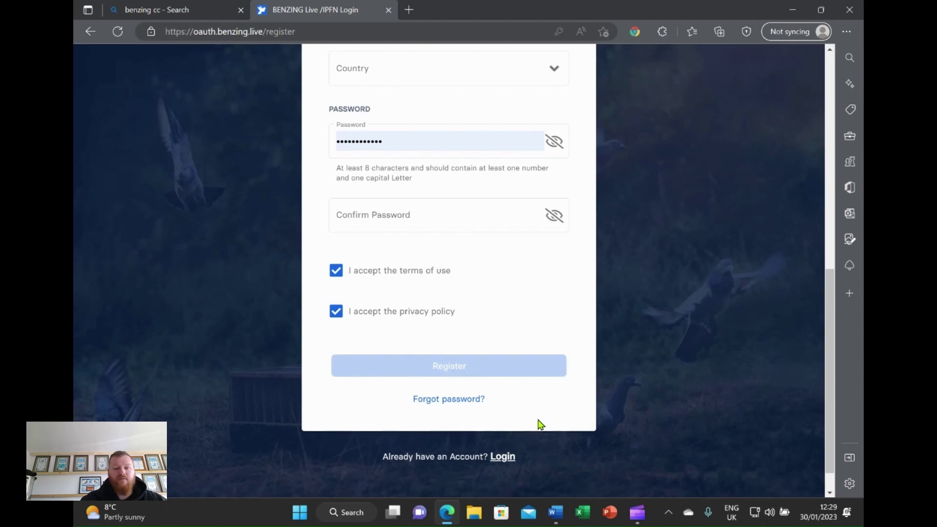
# - Return to the login form and sign in with the account e-mail address and password
pyautogui.click(500, 458)
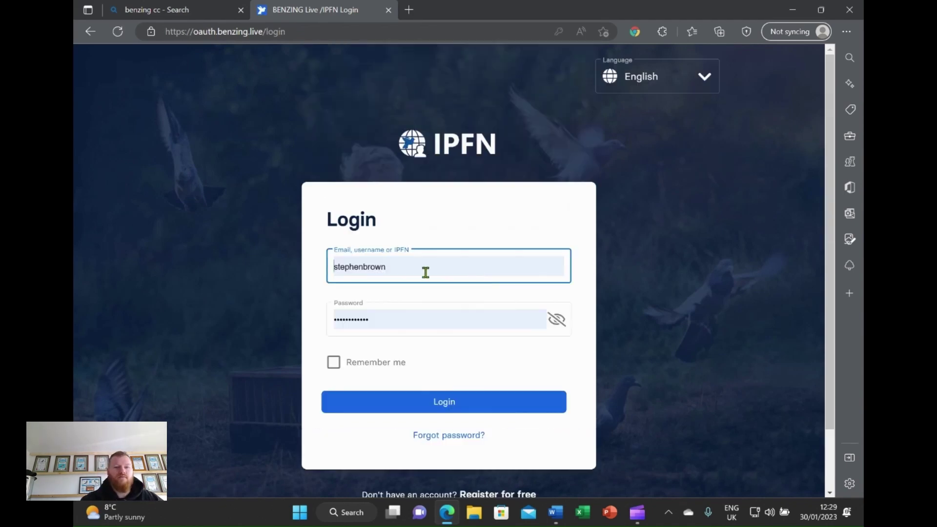
pyautogui.doubleClick(426, 271)
pyautogui.press('BackSpace')
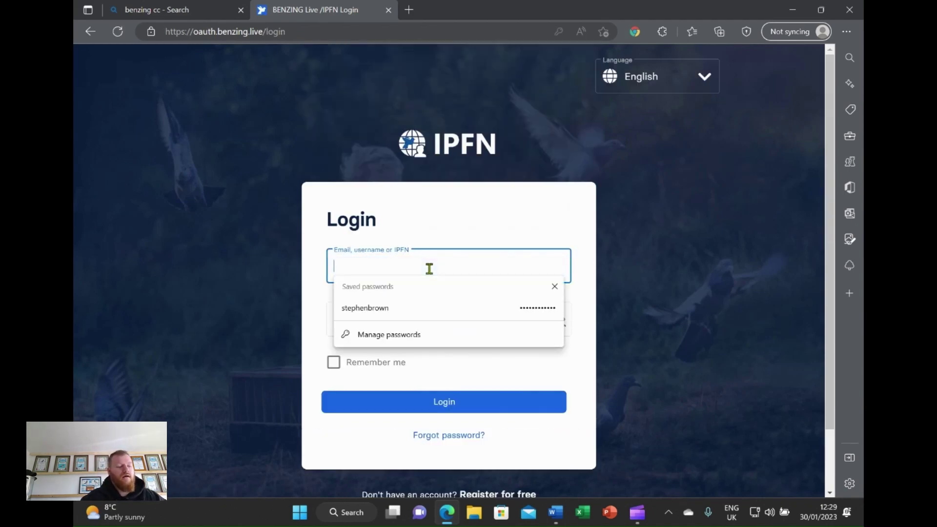
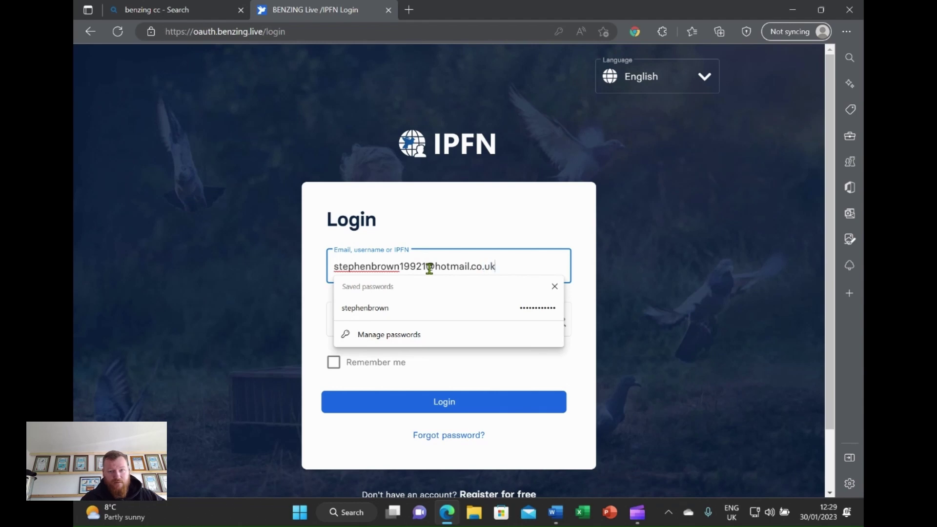
pyautogui.press('Tab')
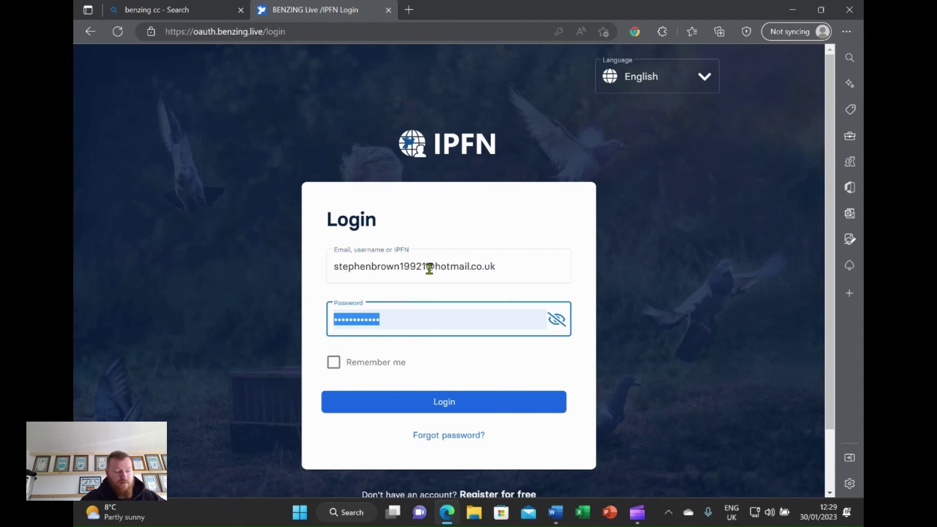
pyautogui.write('••••••••')
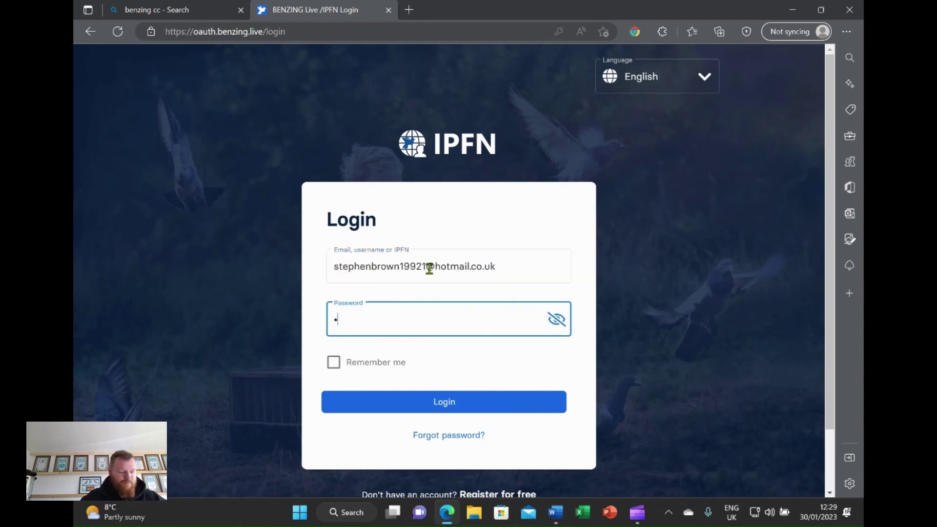
pyautogui.write('••')
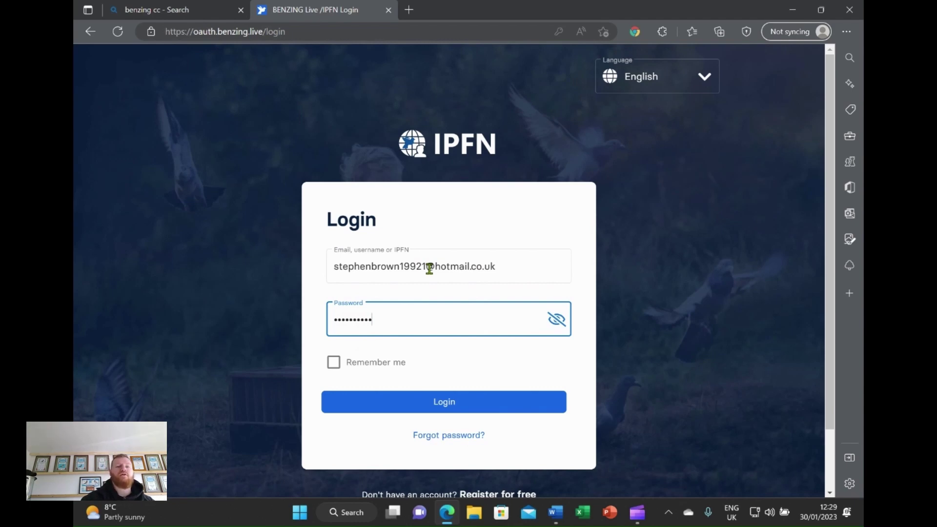
pyautogui.press('Return')
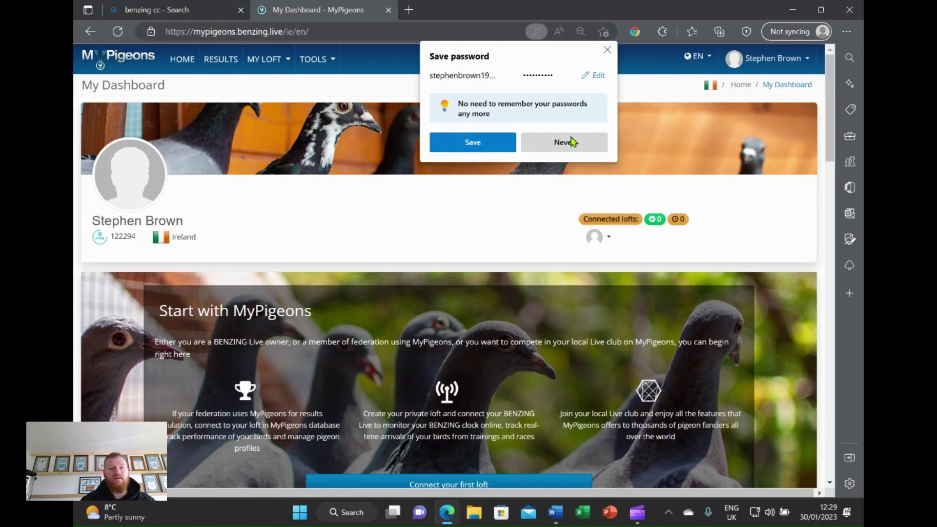
# - Decline Edge's save-password offer and scroll My Dashboard to the 'Connect your first loft' section
pyautogui.click(607, 50)
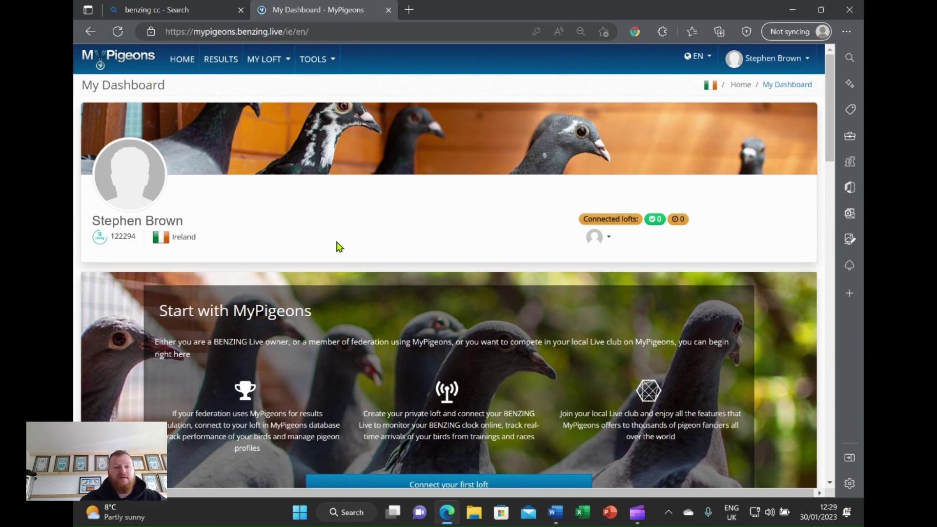
pyautogui.scroll(-1, 352, 251)
pyautogui.scroll(1, 615, 136)
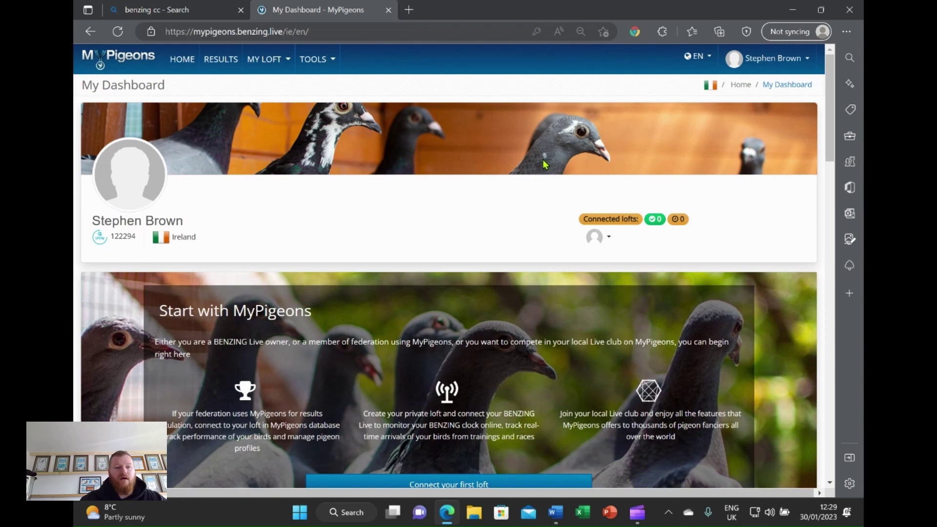
pyautogui.scroll(-1, 546, 165)
pyautogui.scroll(1, 513, 144)
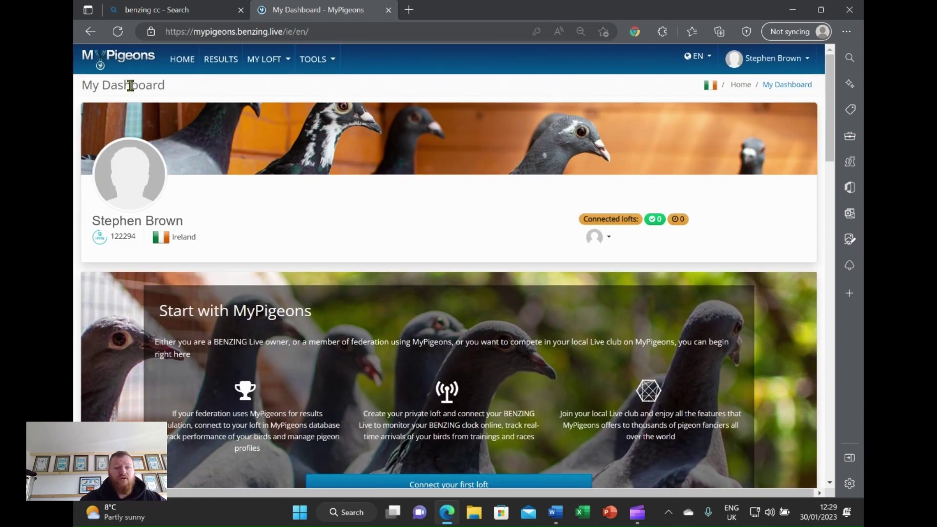
pyautogui.scroll(-3, 441, 280)
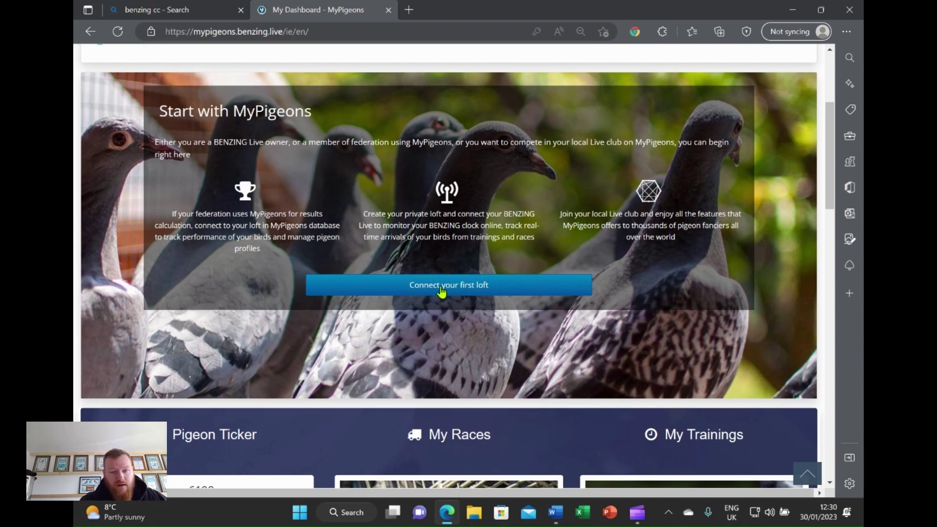
# - Start connecting a first loft as a private fancier and enter the fancier name
pyautogui.click(442, 292)
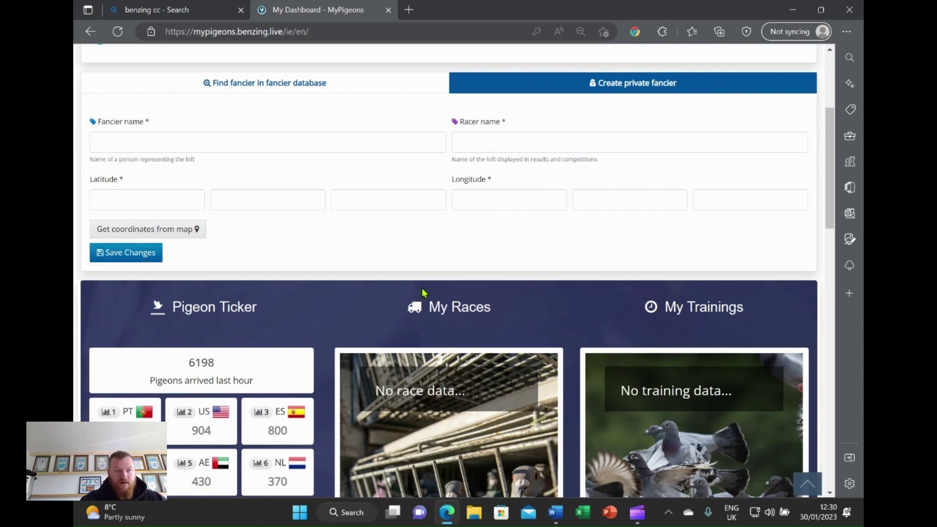
pyautogui.click(215, 137)
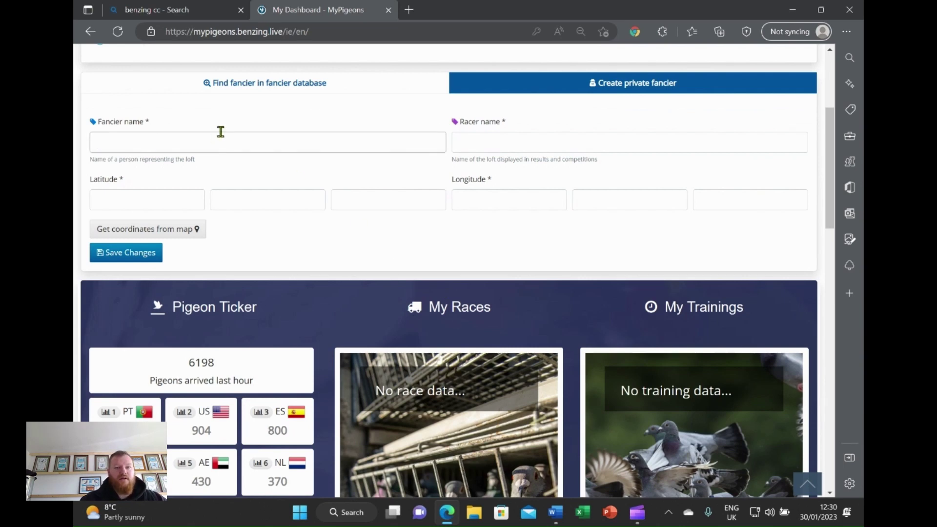
pyautogui.scroll(2, 464, 170)
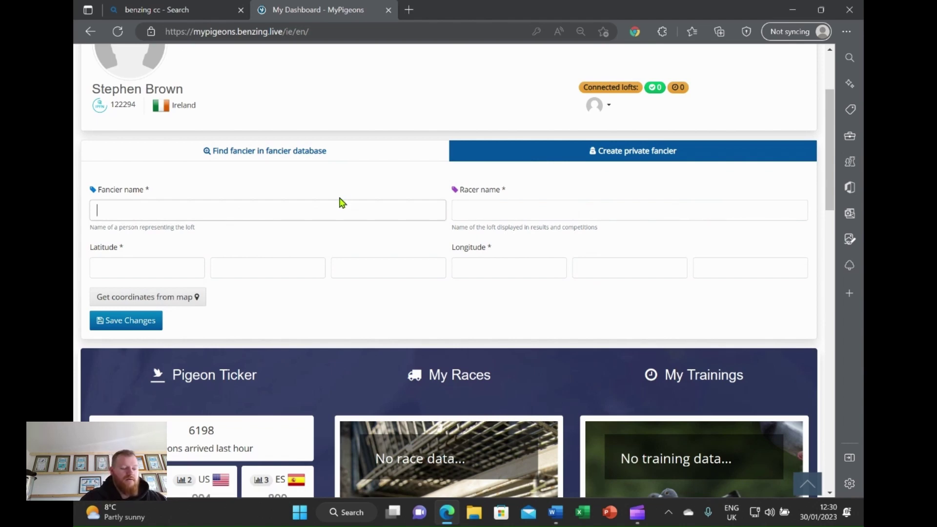
pyautogui.write('Jim boy')
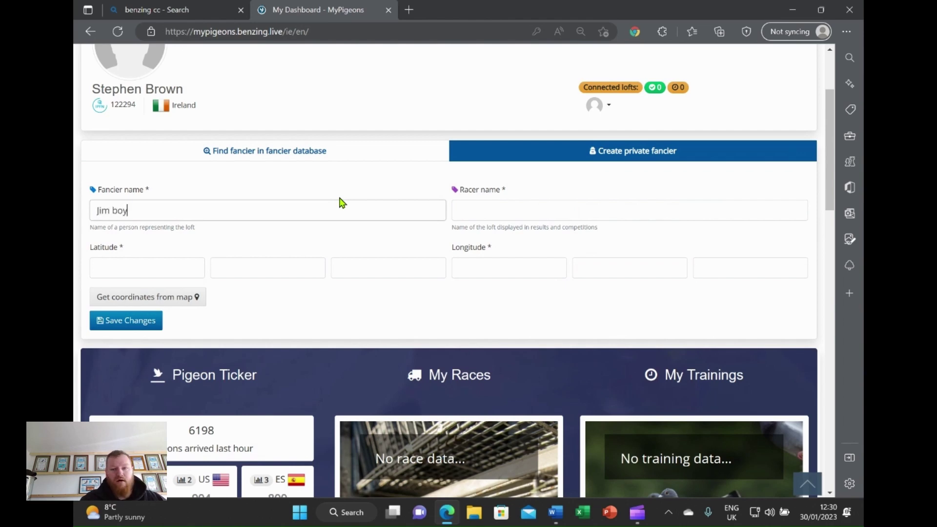
pyautogui.press('Tab')
pyautogui.press('Return')
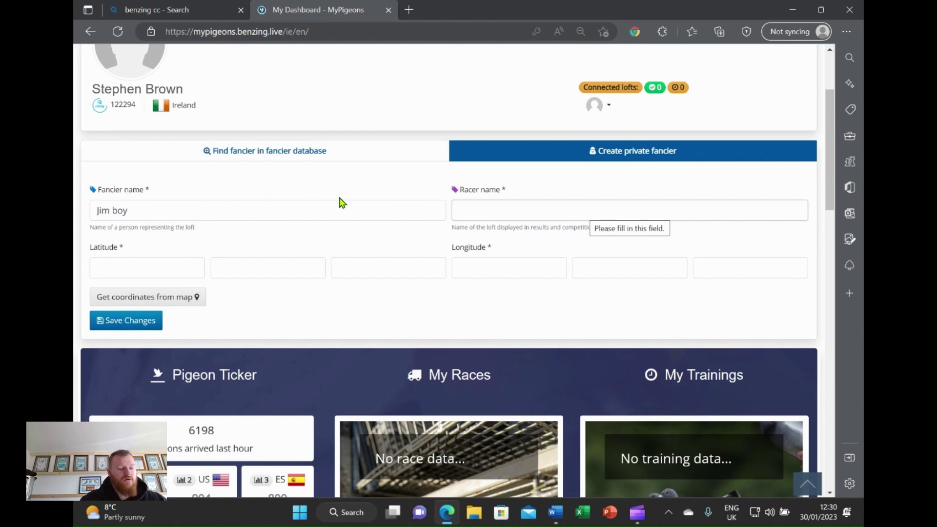
# - Fill in the racer name, append 'lofts' to the fancier name, and open the coordinate map
pyautogui.write('J')
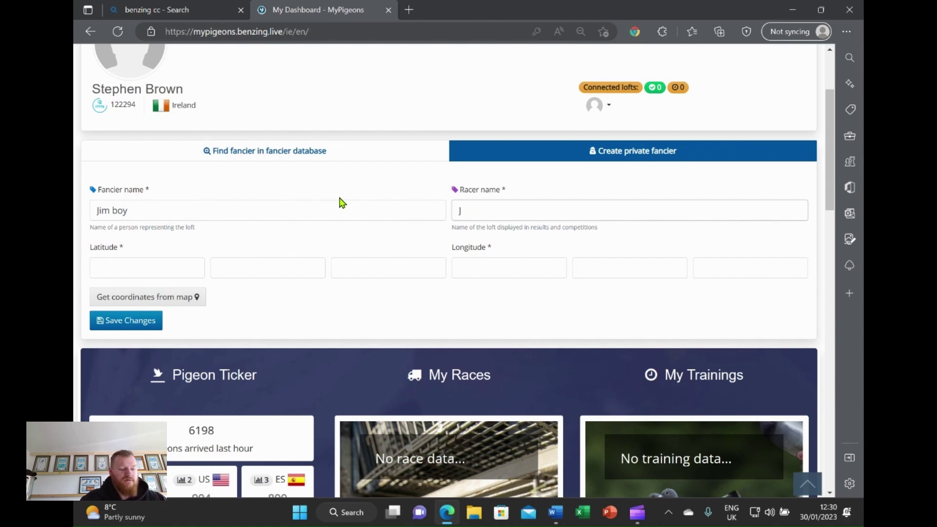
pyautogui.write('o')
pyautogui.press('BackSpace')
pyautogui.press('BackSpace')
pyautogui.write('Jim boy')
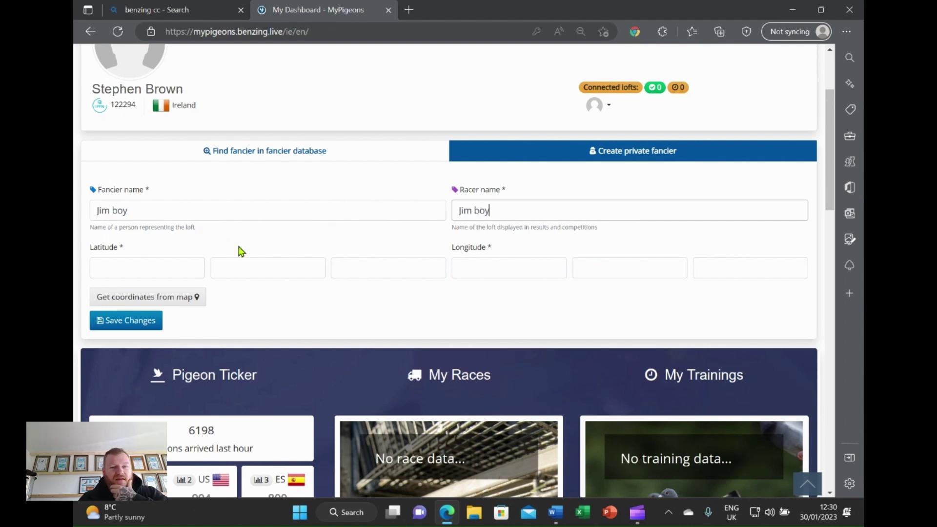
pyautogui.click(181, 207)
pyautogui.write('lofts')
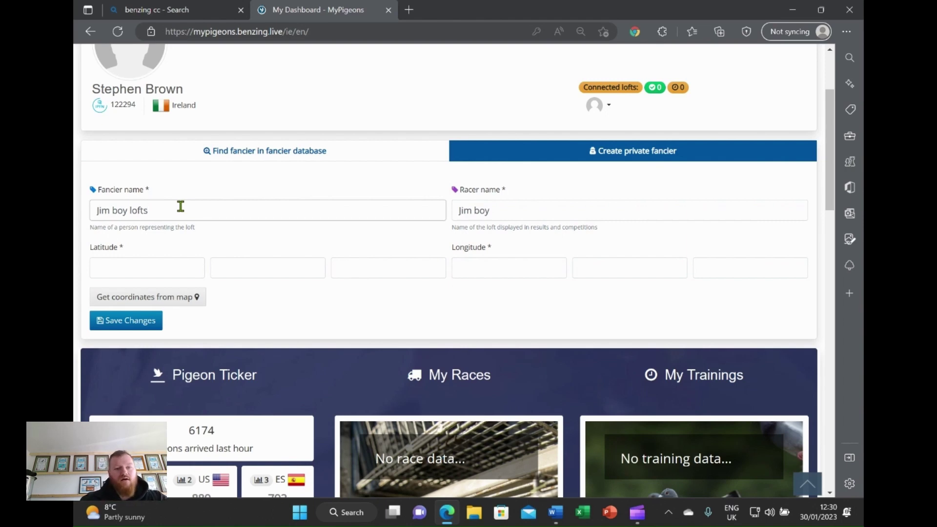
pyautogui.click(195, 305)
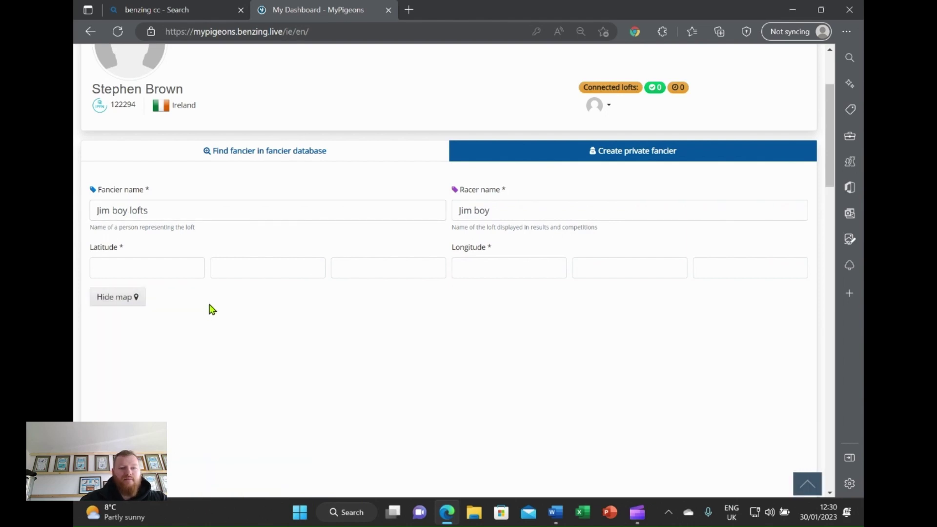
pyautogui.scroll(-2, 259, 276)
pyautogui.scroll(-1, 310, 237)
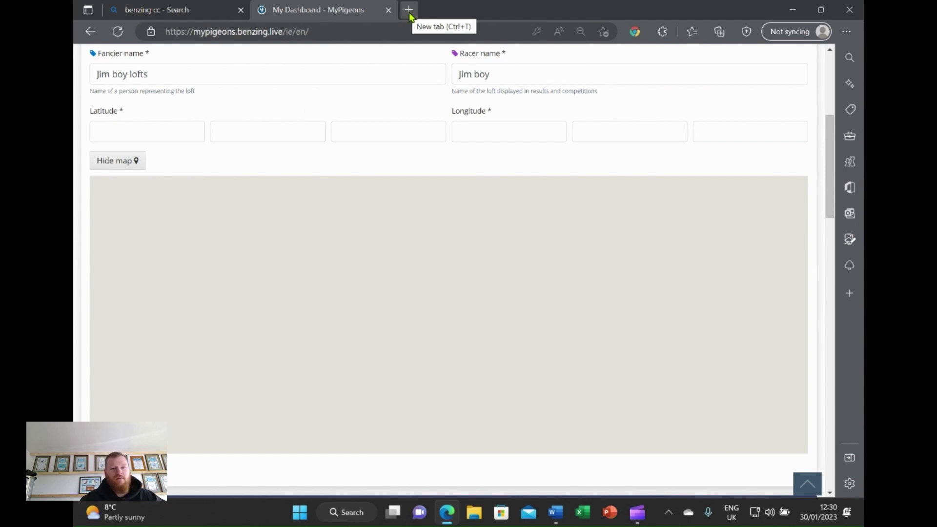
# - Search 'google ma' in a new tab and open maps.google.co.uk from the results
pyautogui.click(409, 10)
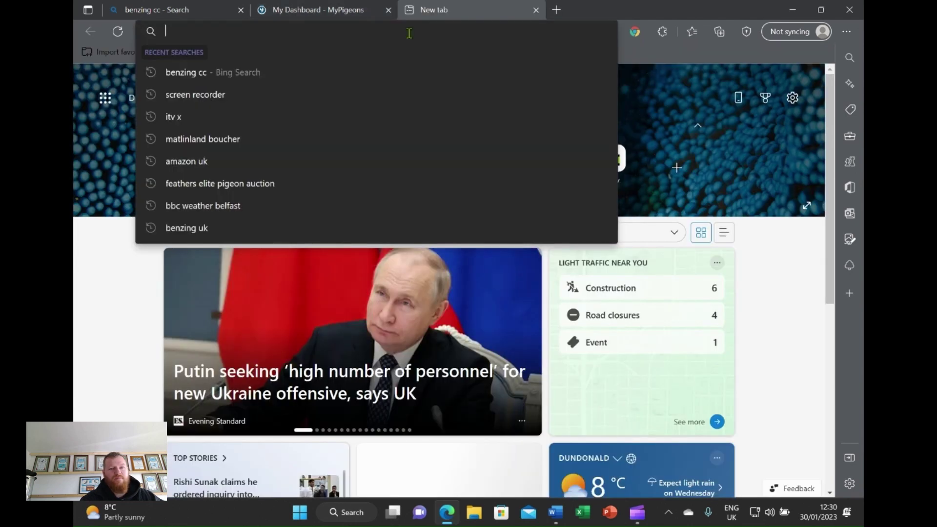
pyautogui.write('google')
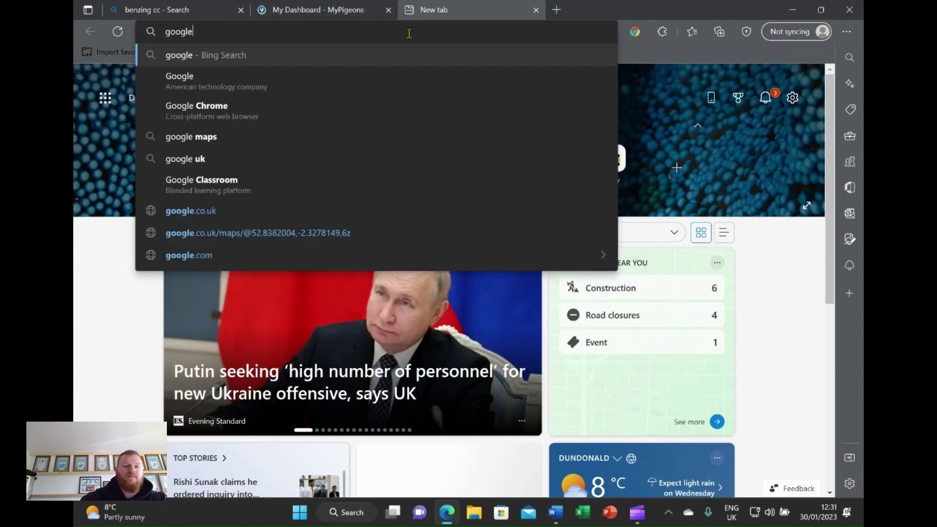
pyautogui.write(' ma')
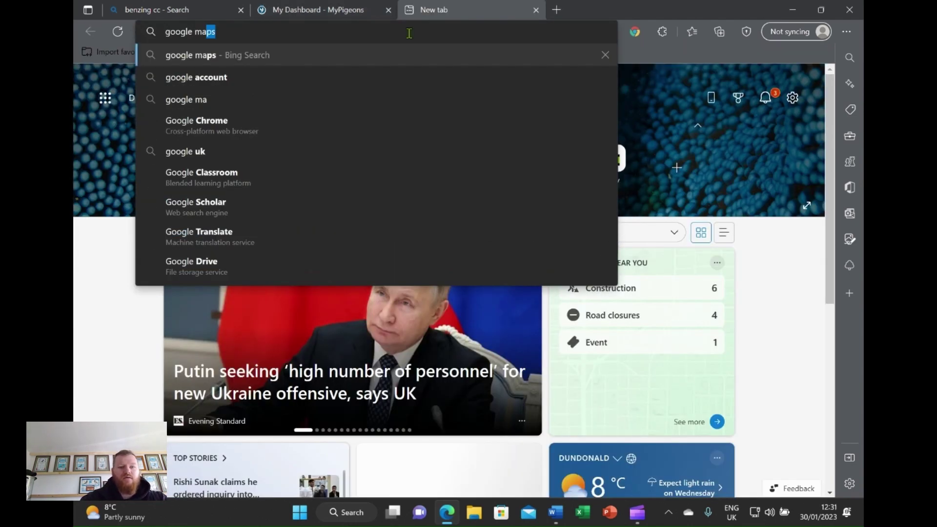
pyautogui.press('Return')
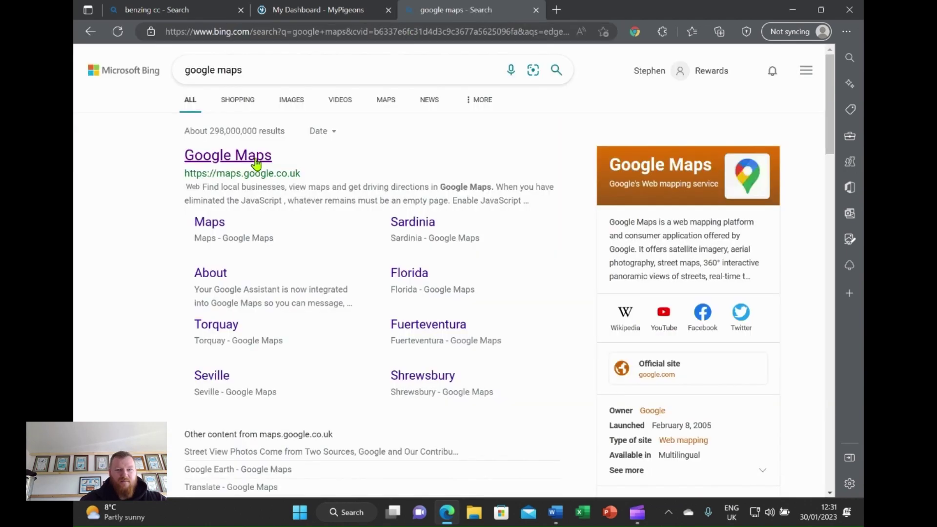
pyautogui.click(256, 164)
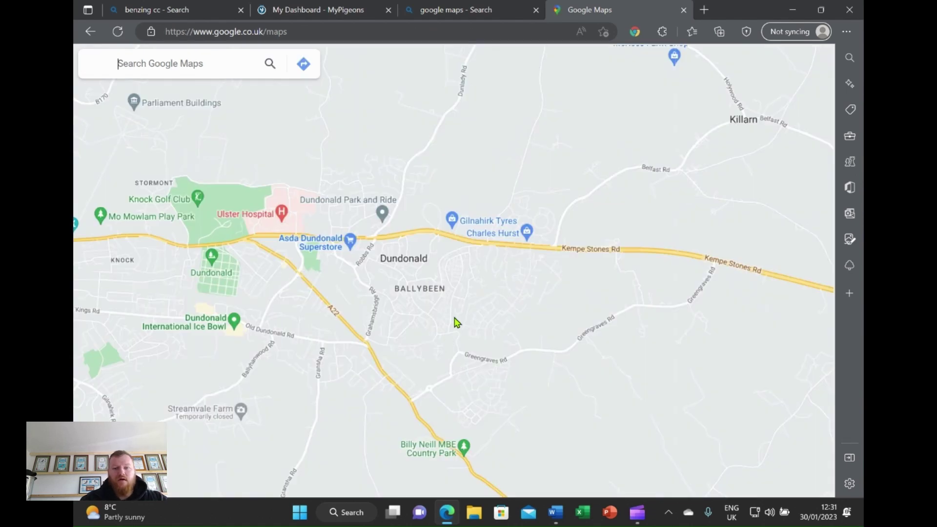
# - Zoom the map out to Lough Neagh, then zoom in on the countryside around Coagh
pyautogui.scroll(2, 446, 306)
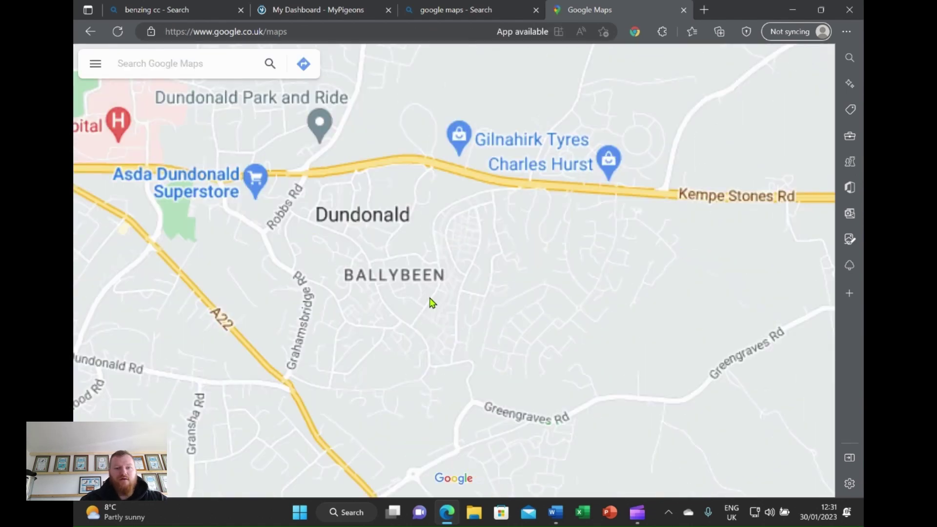
pyautogui.scroll(-2, 594, 258)
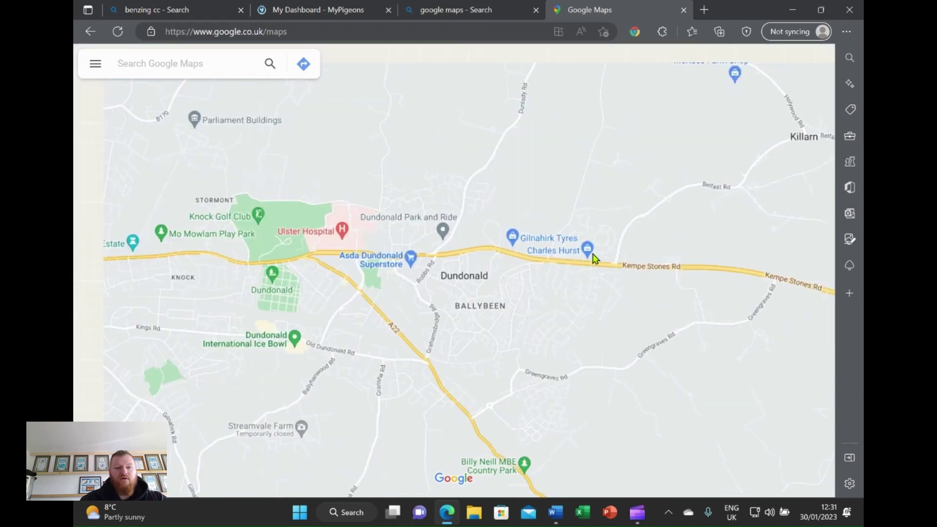
pyautogui.scroll(-5, 594, 258)
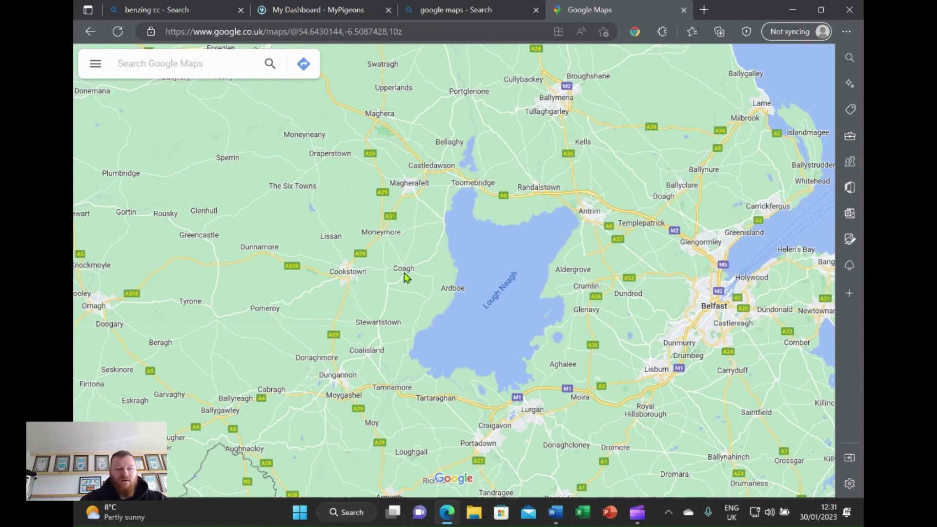
pyautogui.scroll(1, 406, 277)
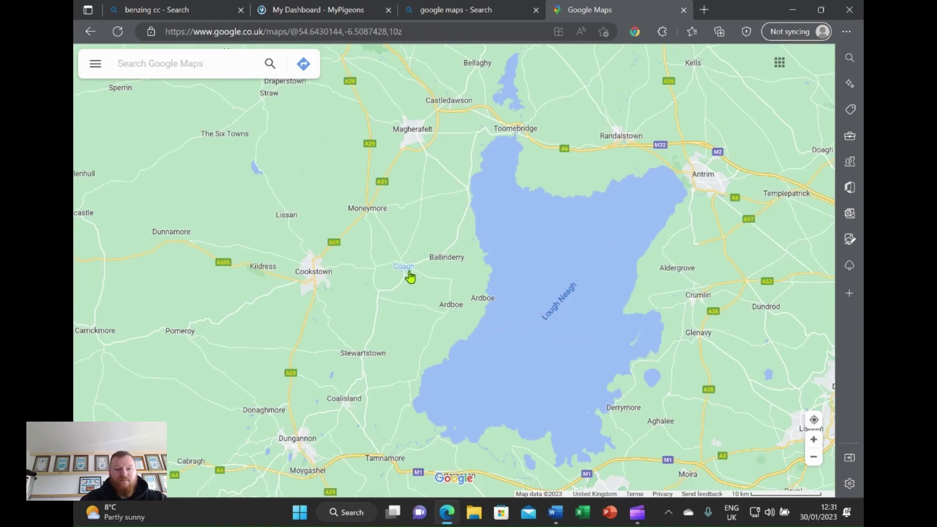
pyautogui.scroll(2, 432, 283)
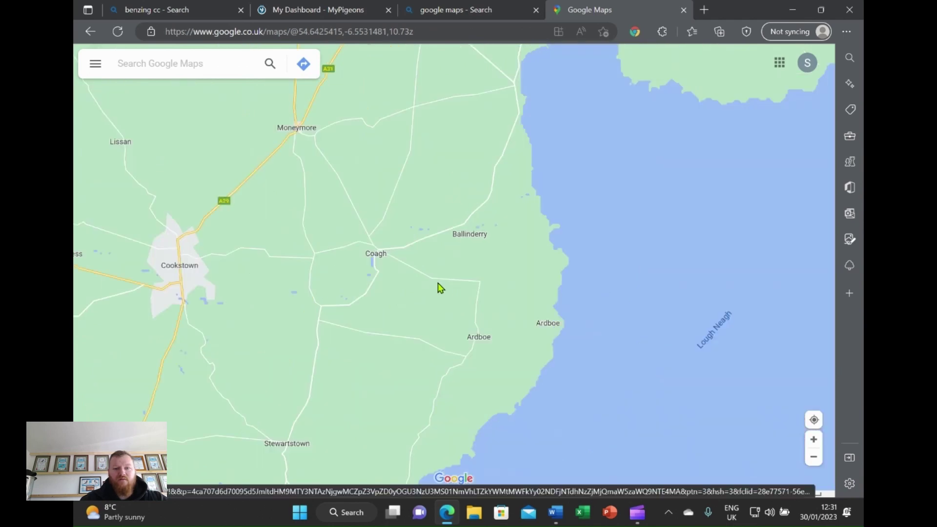
pyautogui.scroll(4, 438, 287)
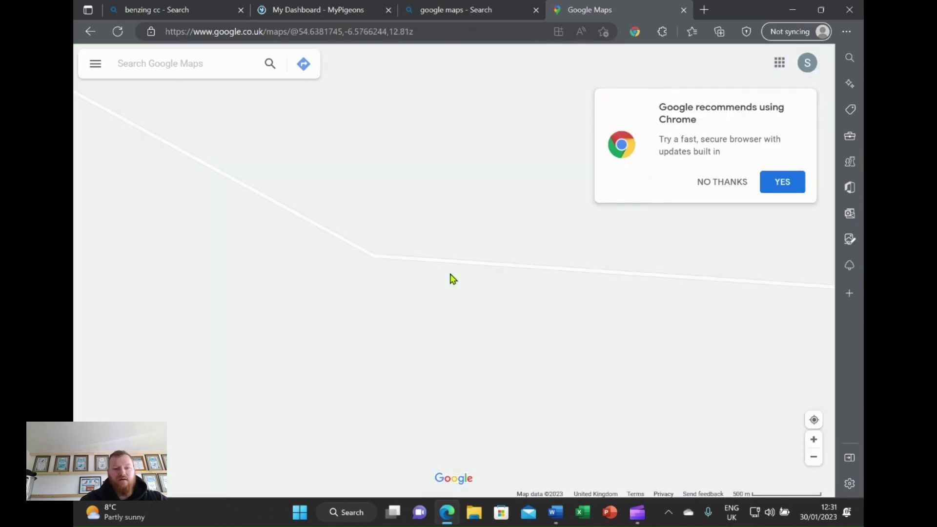
pyautogui.scroll(2, 453, 278)
pyautogui.moveTo(127, 459)
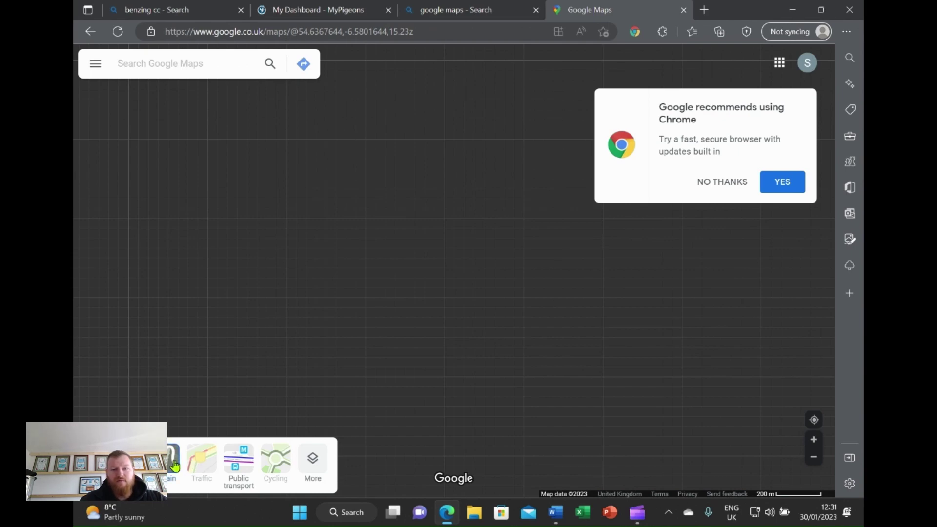
# - Switch the Google Maps view to Satellite imagery using the Layers control
pyautogui.click(175, 466)
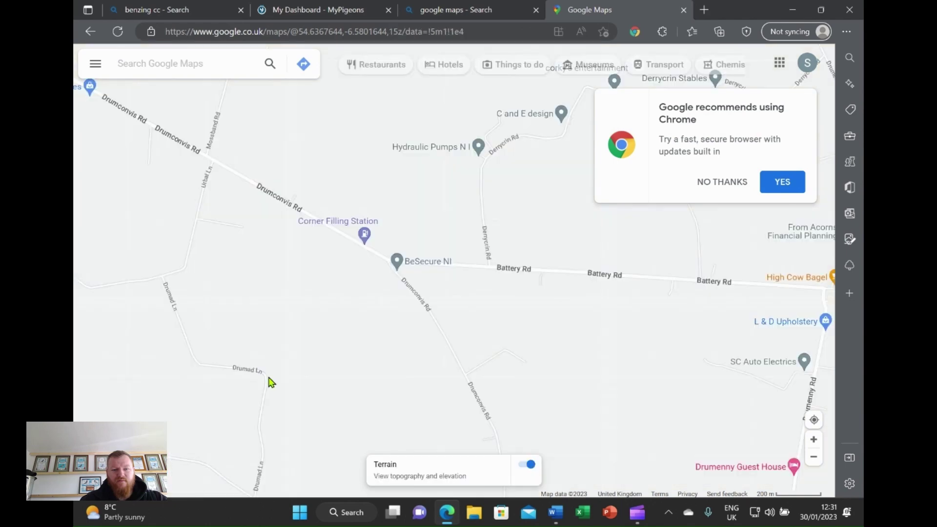
pyautogui.click(183, 468)
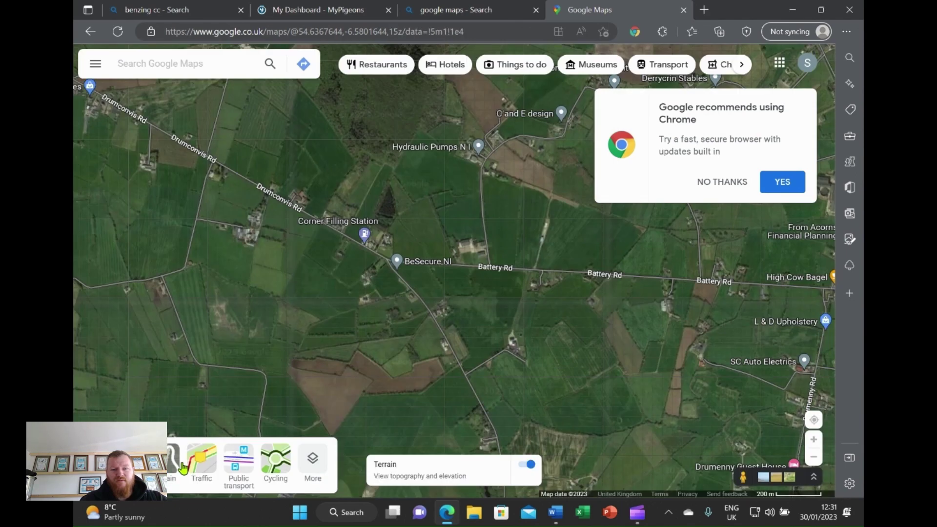
pyautogui.click(161, 466)
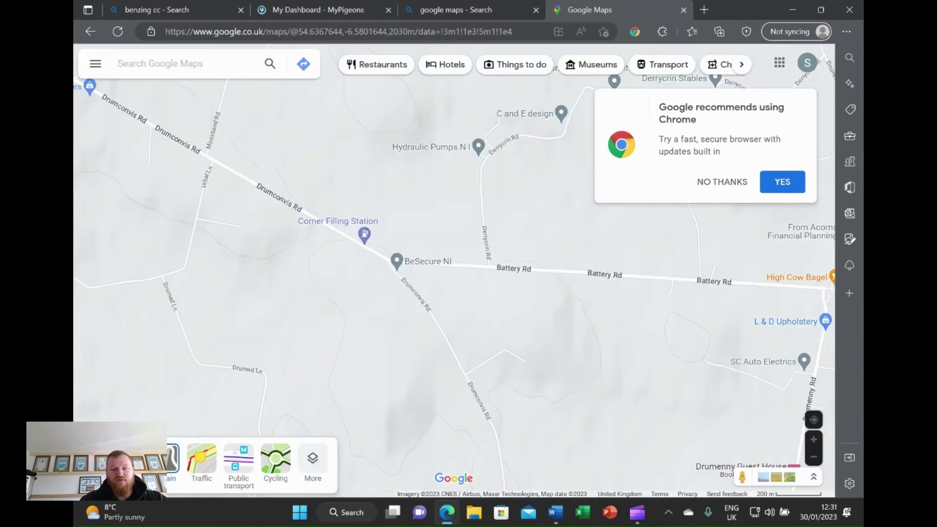
pyautogui.click(161, 466)
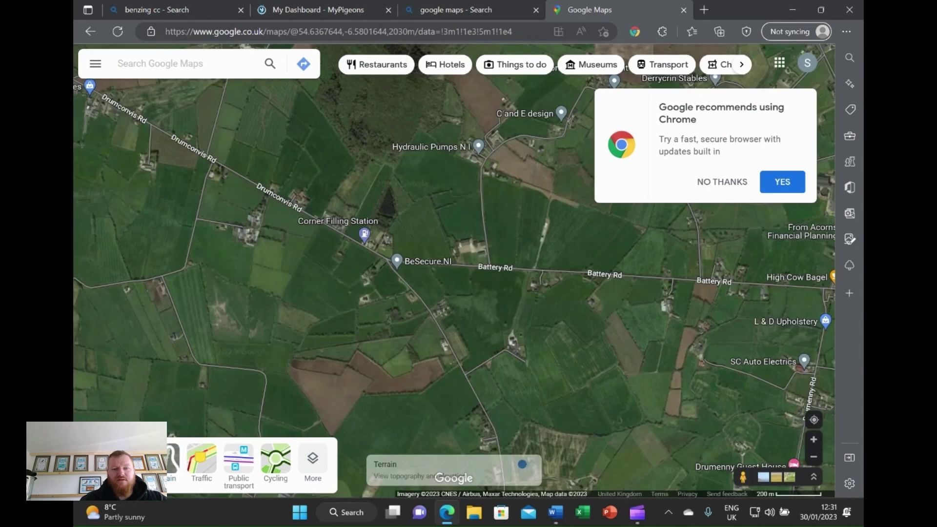
pyautogui.scroll(3, 413, 266)
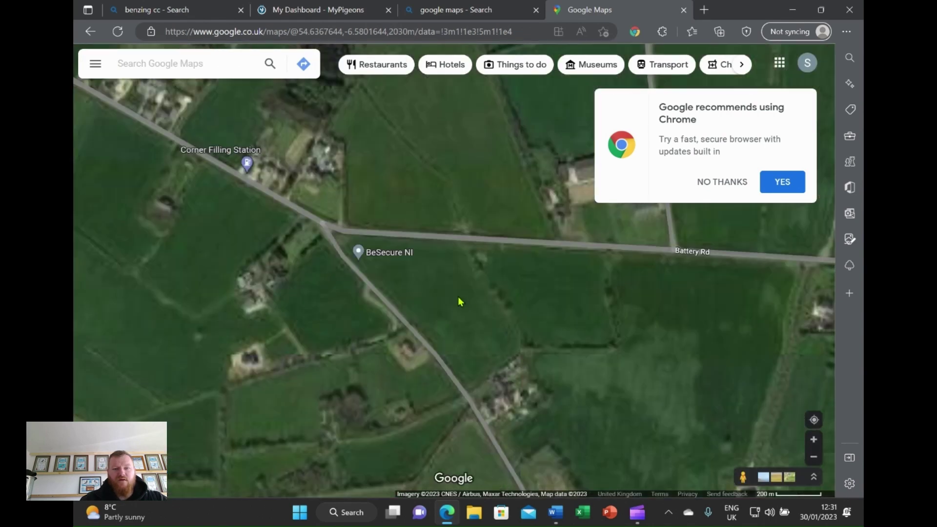
pyautogui.scroll(3, 399, 328)
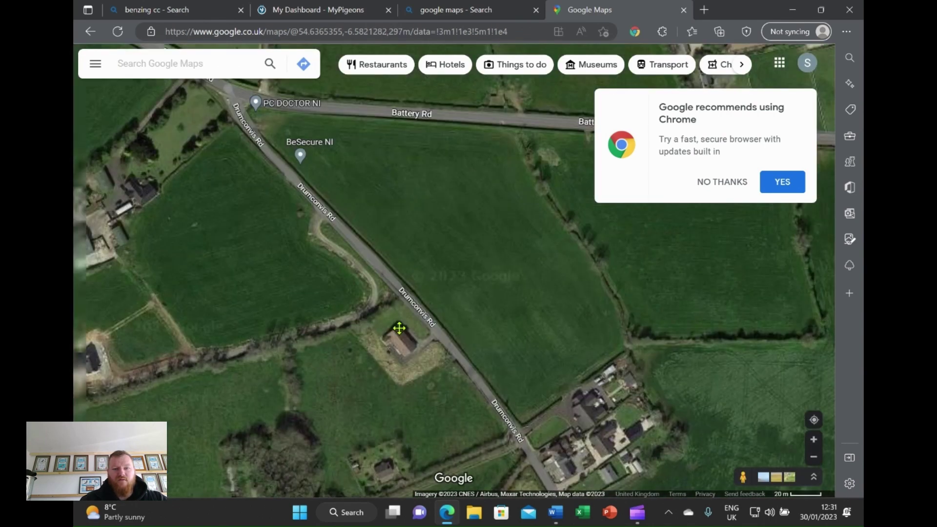
pyautogui.scroll(2, 403, 347)
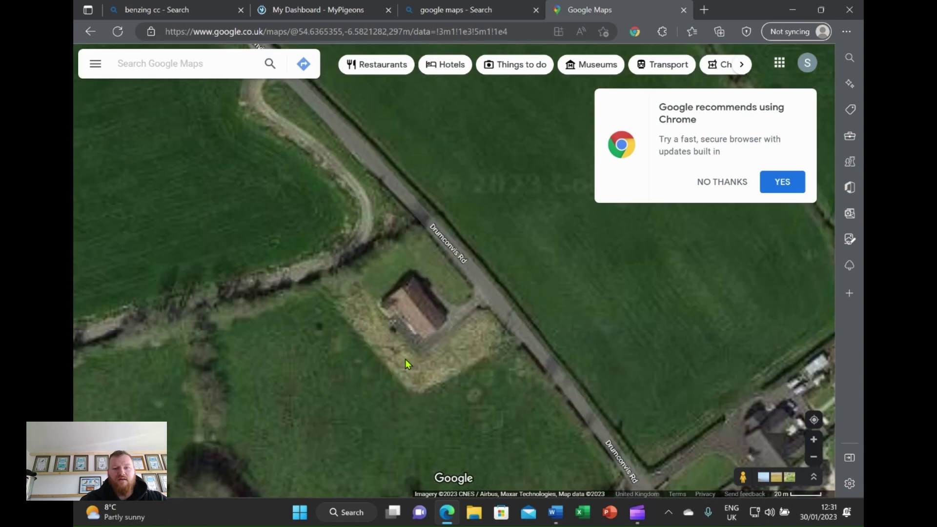
pyautogui.scroll(2, 407, 364)
pyautogui.scroll(2, 465, 274)
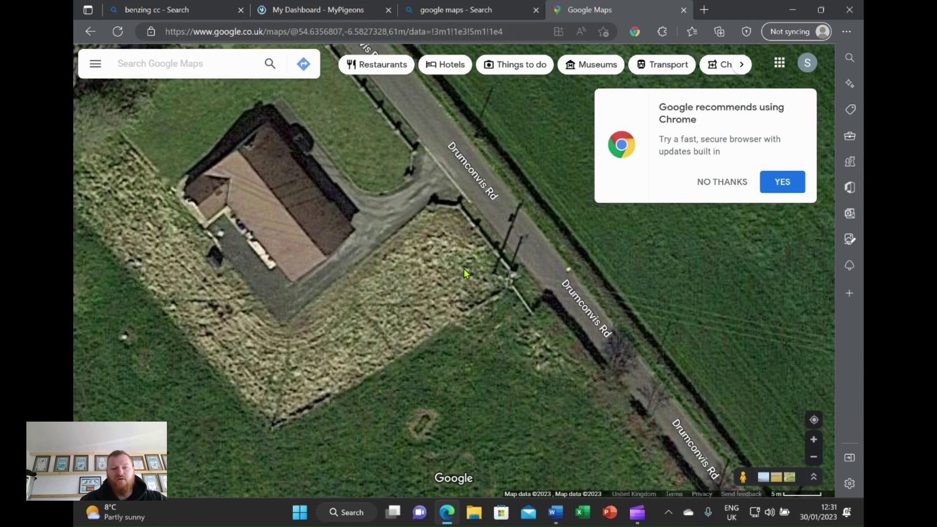
pyautogui.click(452, 270)
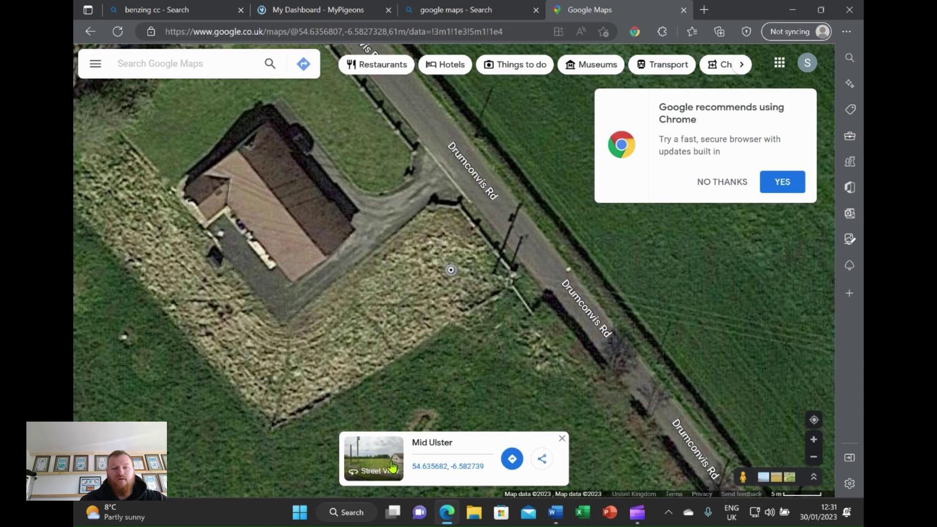
pyautogui.click(426, 468)
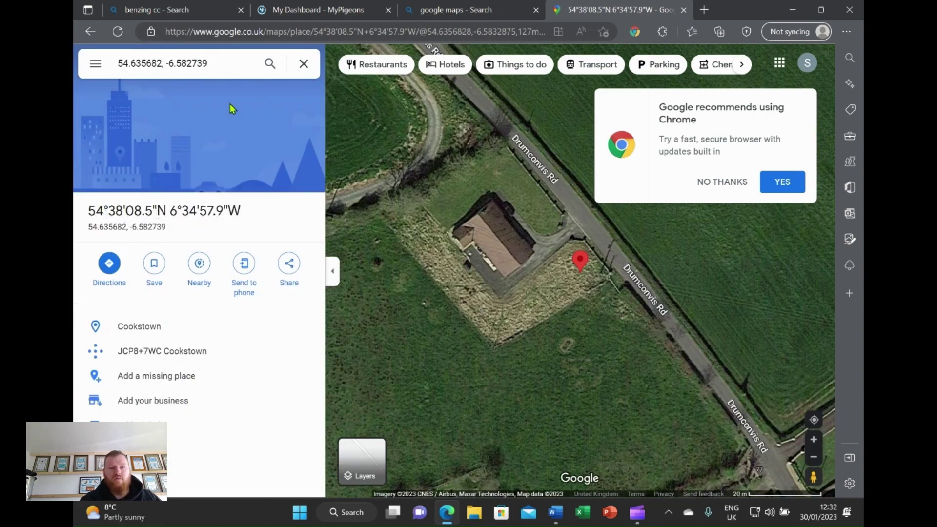
# - Copy the latitude degrees 54 from Google Maps into the MyPigeons Latitude degrees field
pyautogui.click(318, 11)
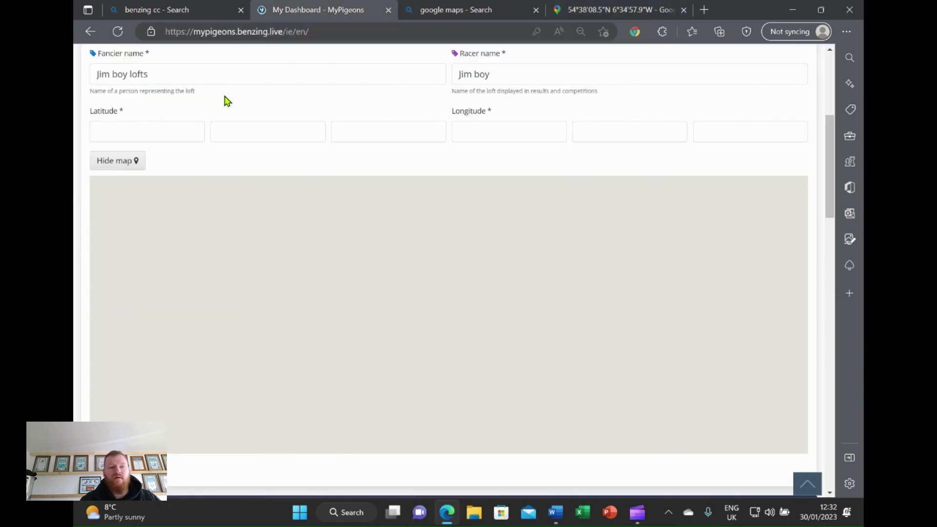
pyautogui.click(205, 129)
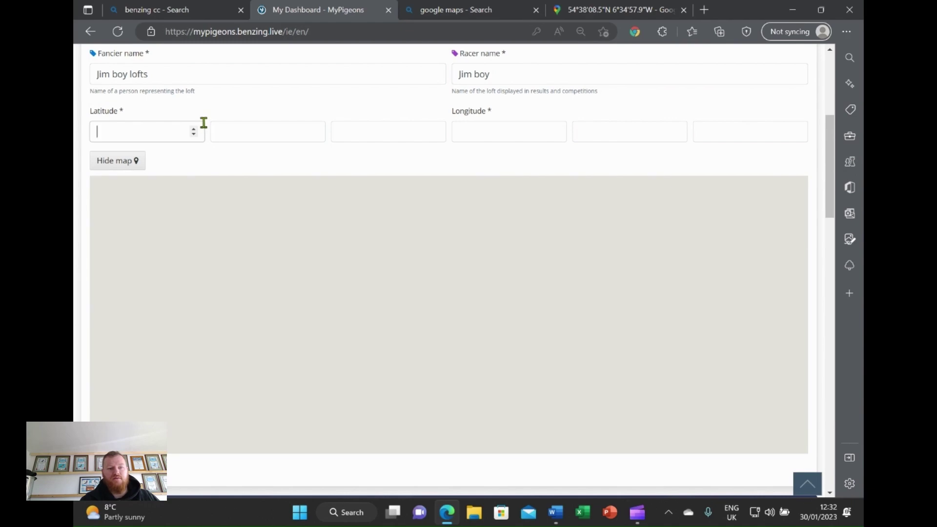
pyautogui.scroll(-1, 193, 130)
pyautogui.click(617, 9)
pyautogui.moveTo(104, 210); pyautogui.dragTo(89, 209)
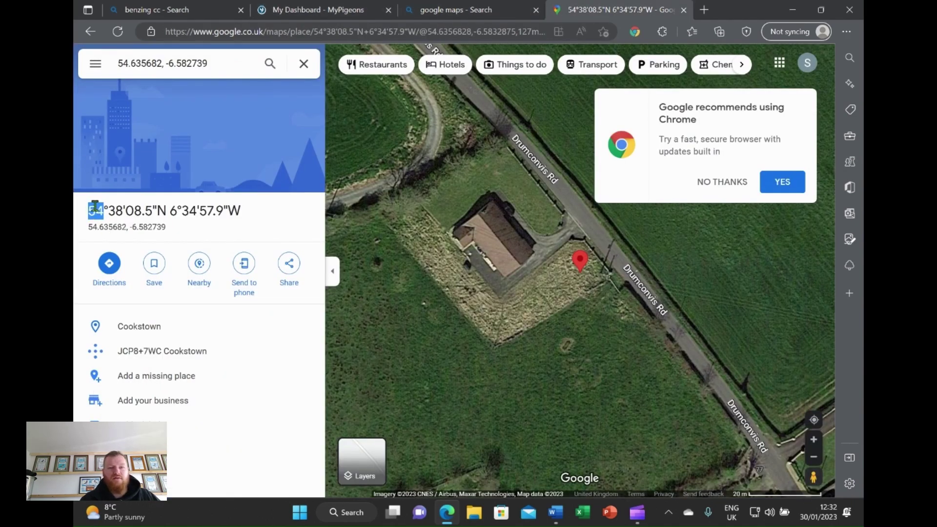
pyautogui.hotkey('ctrl', 'c')
pyautogui.hotkey('ctrl', '2')
pyautogui.doubleClick(153, 136)
pyautogui.hotkey('ctrl', 'v')
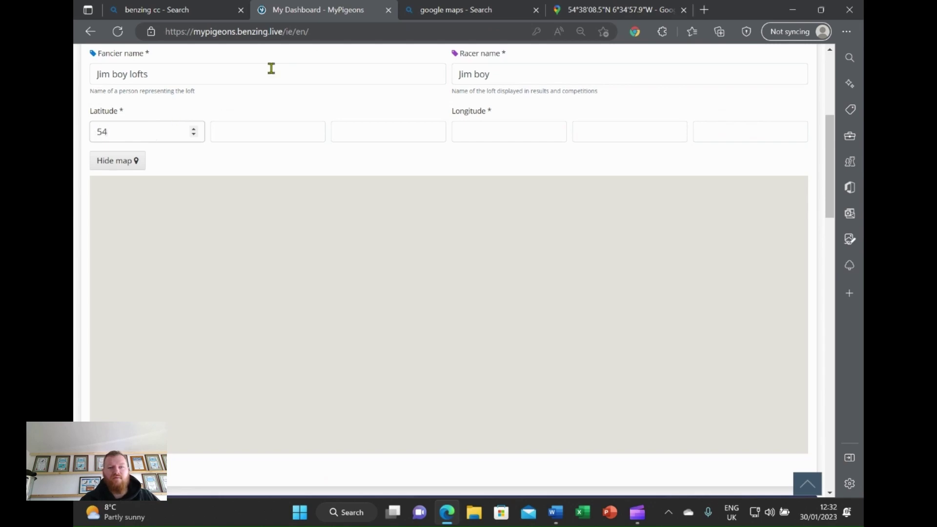
# - Fill the latitude minutes 38 and seconds 08.5 from the Google Maps coordinates
pyautogui.click(401, 18)
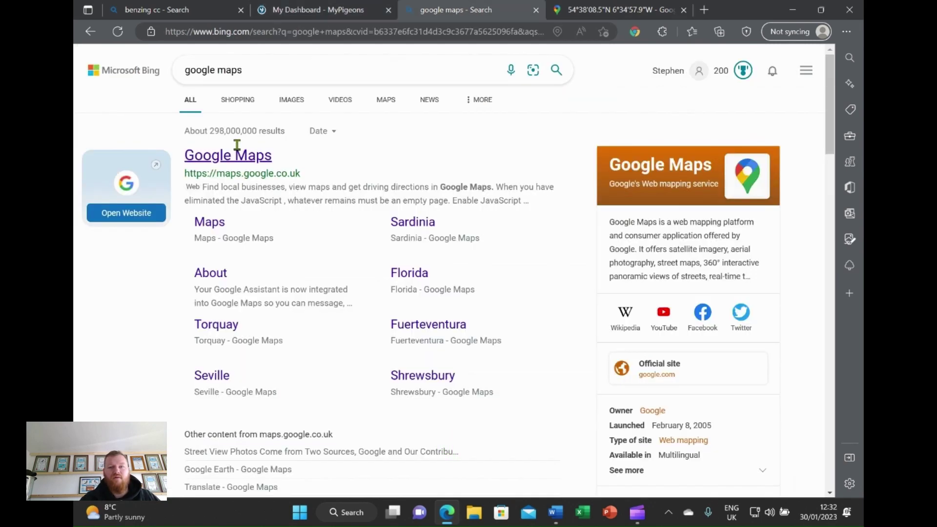
pyautogui.click(536, 10)
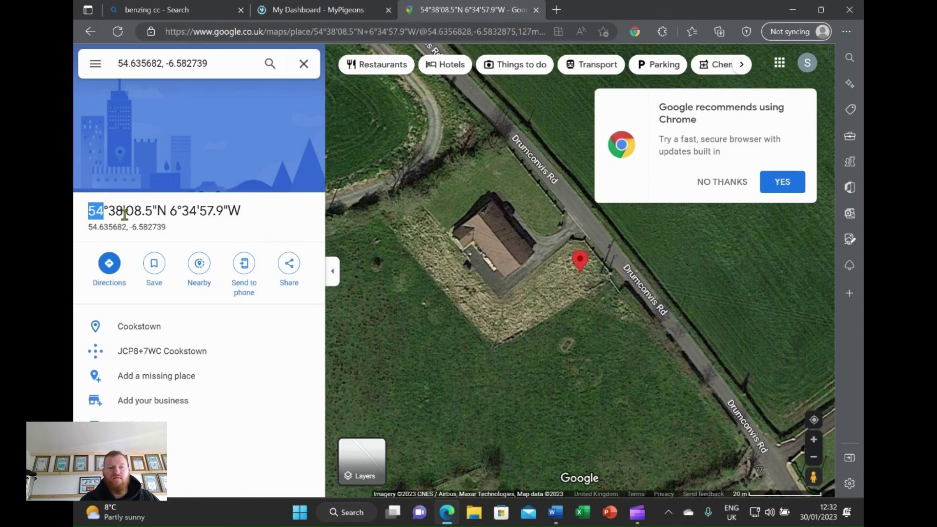
pyautogui.moveTo(126, 211); pyautogui.dragTo(111, 209)
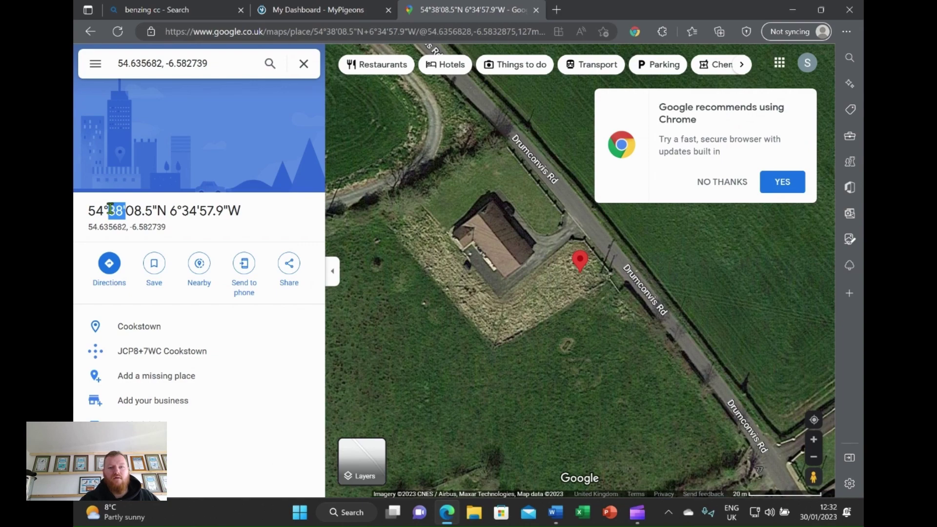
pyautogui.hotkey('ctrl', 'shift', 'Tab')
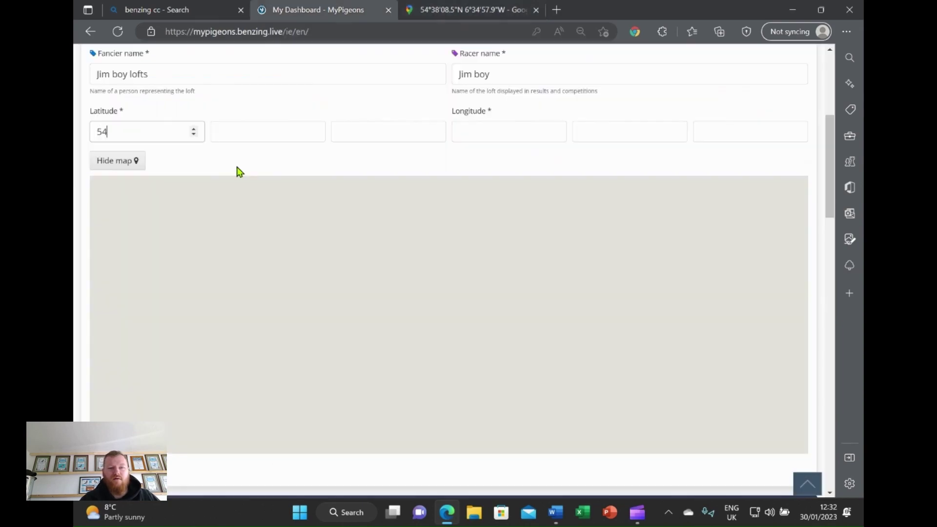
pyautogui.hotkey('ctrl', 'Tab')
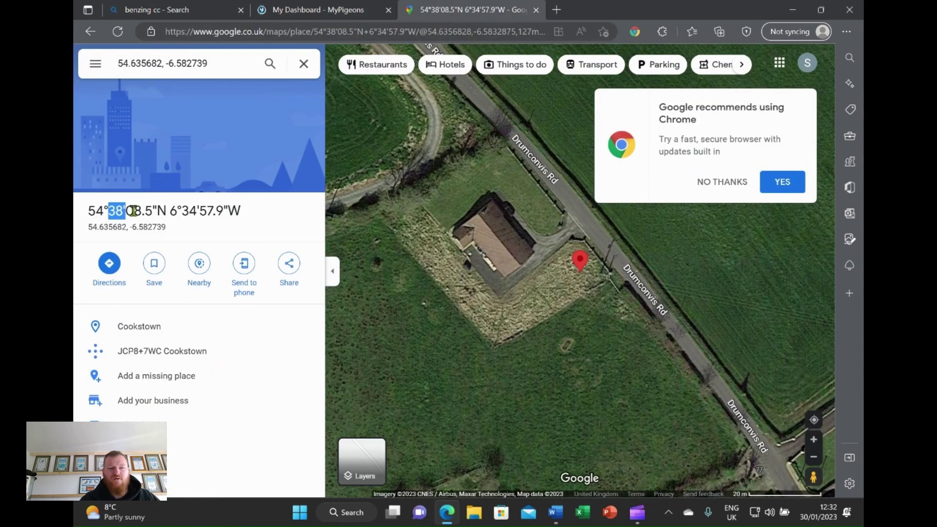
pyautogui.moveTo(155, 210); pyautogui.dragTo(134, 208)
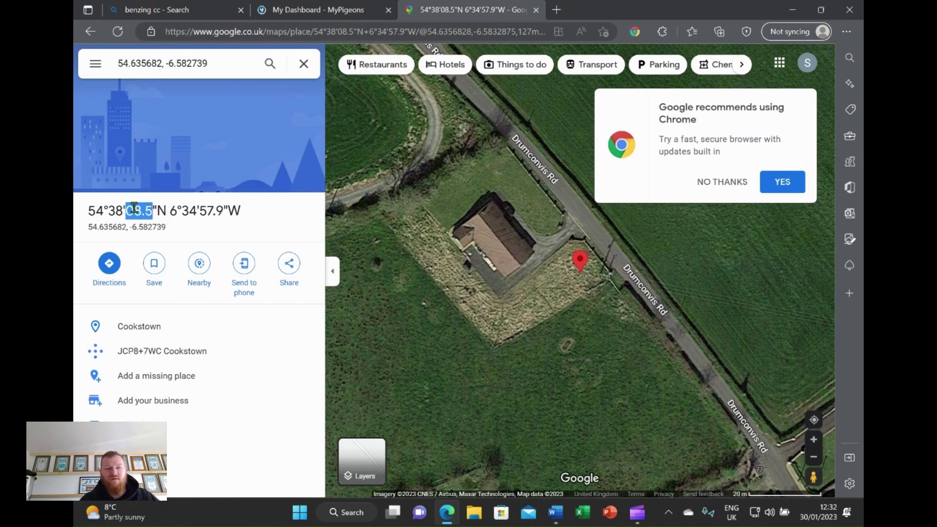
pyautogui.click(317, 10)
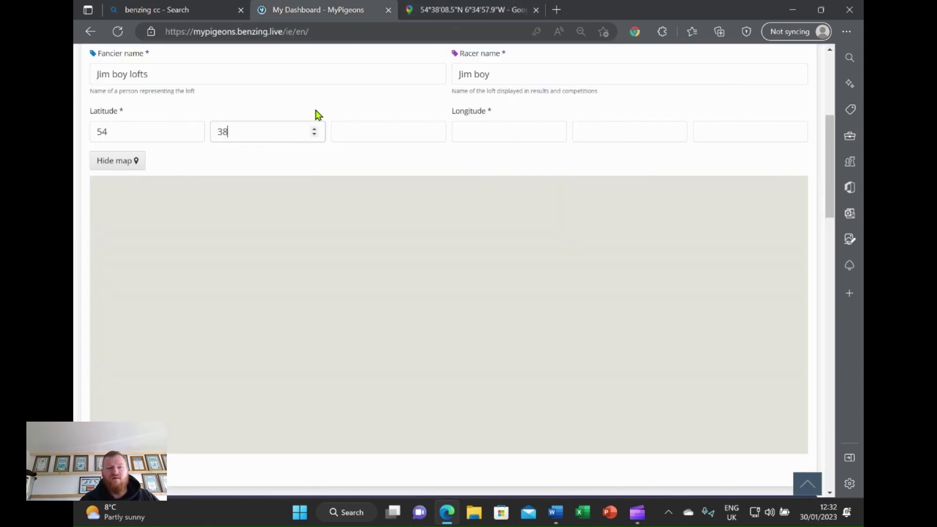
pyautogui.click(359, 125)
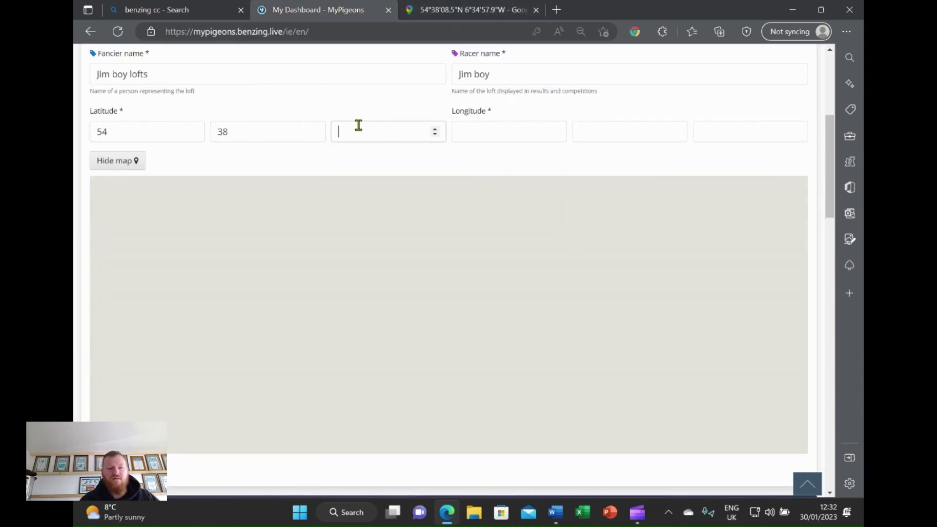
pyautogui.hotkey('ctrl', 'v')
# - Select the longitude degrees and minutes in the Google Maps coordinates
pyautogui.click(469, 10)
pyautogui.doubleClick(173, 211)
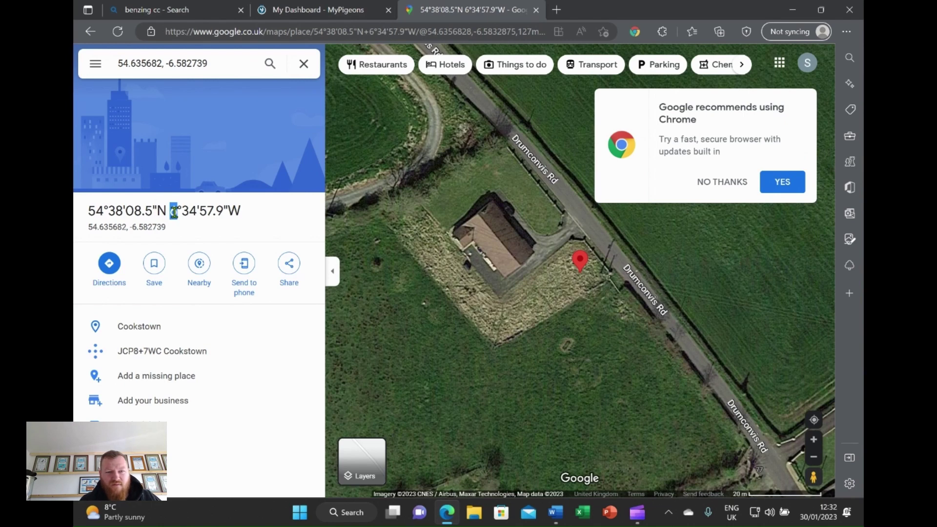
pyautogui.moveTo(173, 211); pyautogui.dragTo(195, 211)
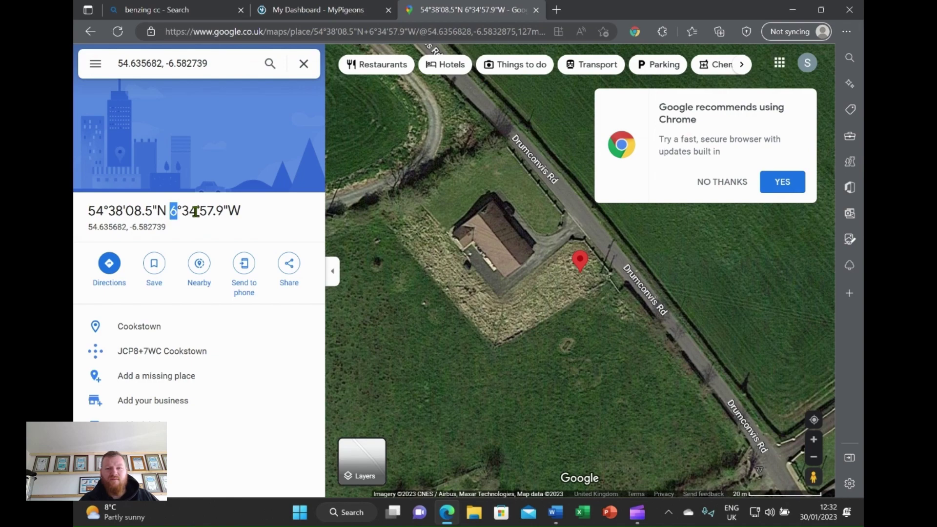
pyautogui.click(318, 10)
# - Enter 6 as longitude degrees and bring 34 from Google Maps into longitude minutes
pyautogui.click(507, 135)
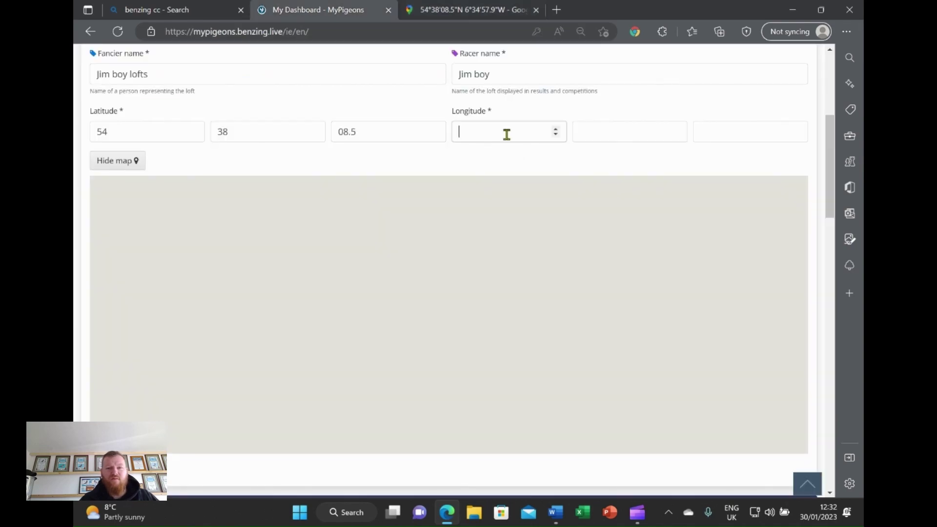
pyautogui.write('6')
pyautogui.click(468, 10)
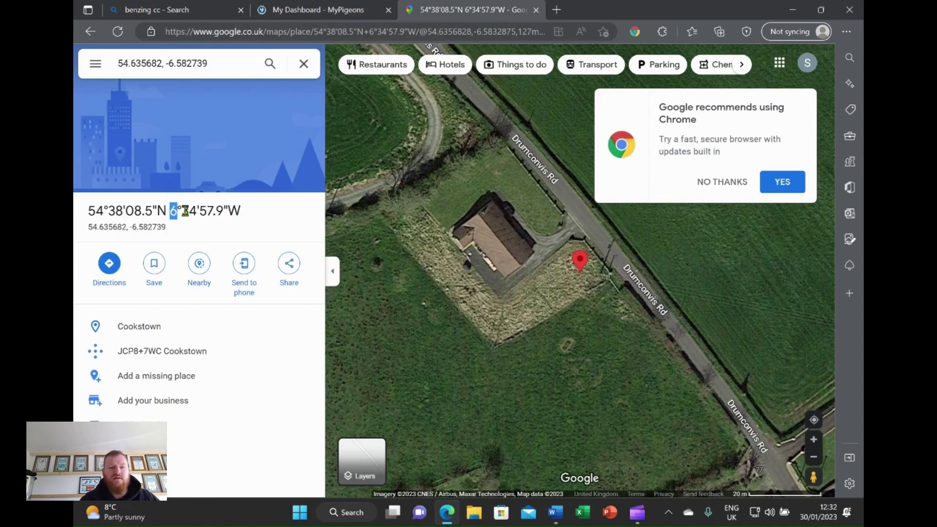
pyautogui.moveTo(182, 211); pyautogui.dragTo(195, 213)
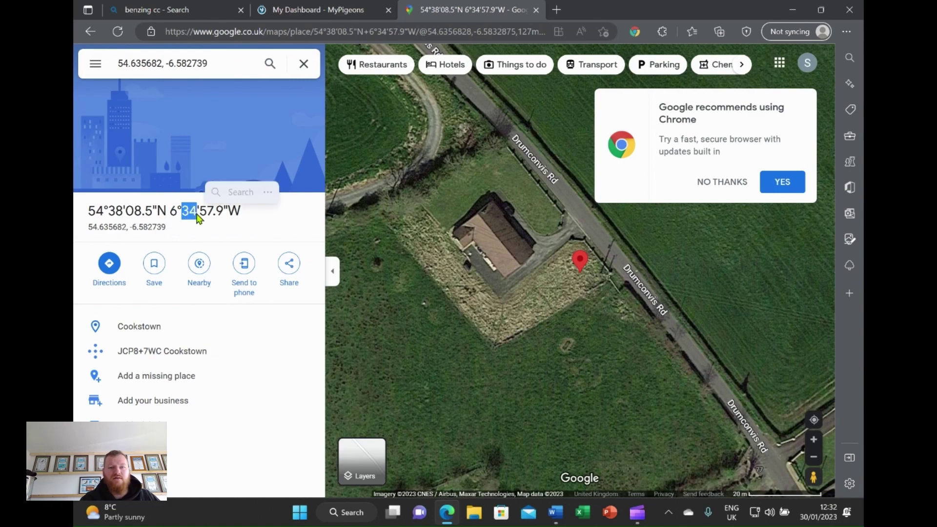
pyautogui.hotkey('ctrl', 'c')
pyautogui.click(300, 10)
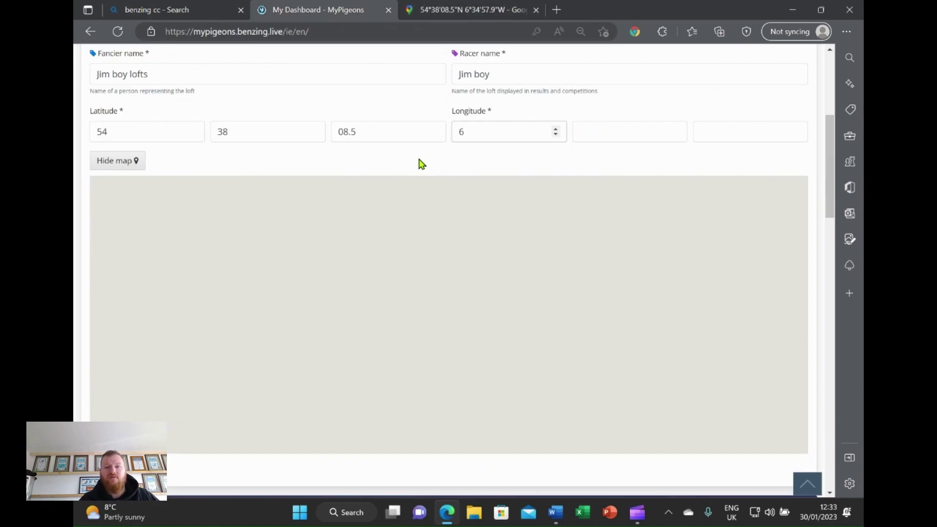
pyautogui.click(606, 130)
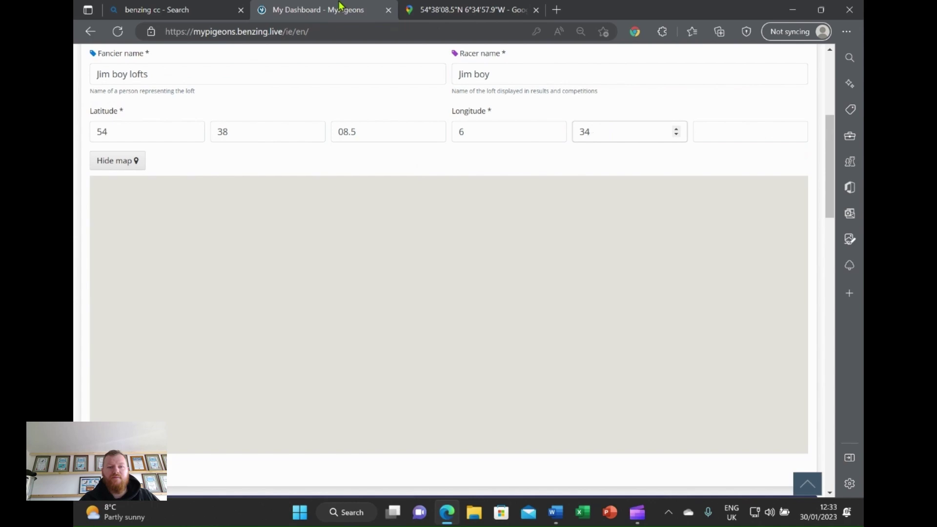
# - Copy the longitude seconds 57.9 from Google Maps into the seconds field
pyautogui.click(430, 10)
pyautogui.click(202, 213)
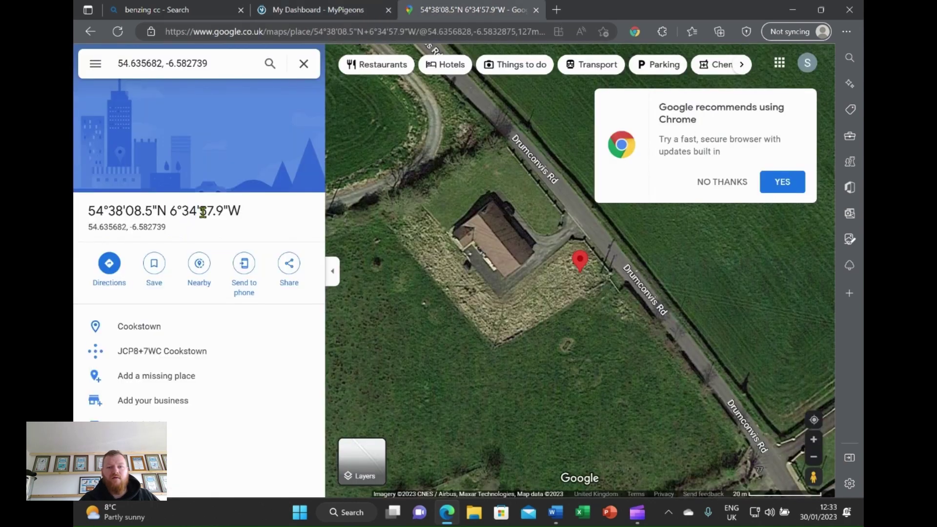
pyautogui.doubleClick(203, 213)
pyautogui.click(317, 10)
pyautogui.click(711, 131)
pyautogui.hotkey('ctrl', 'v')
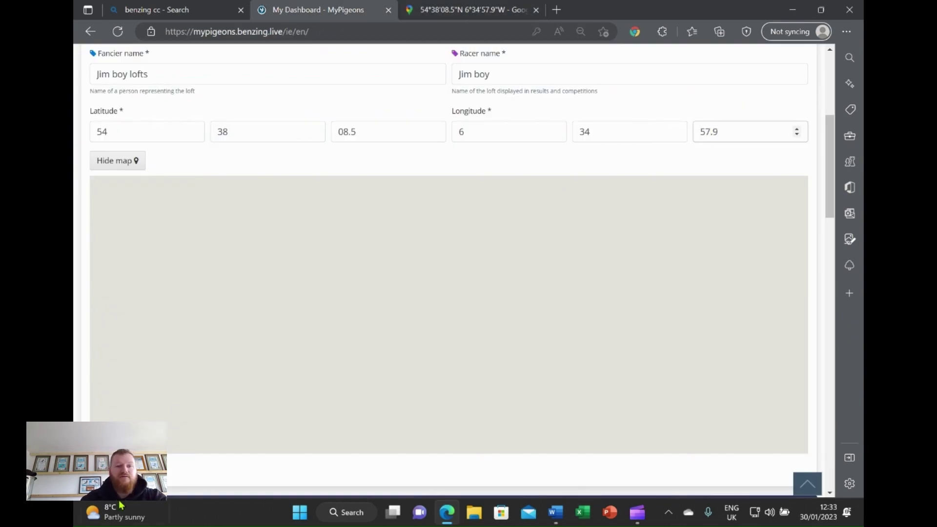
# - Scroll My Dashboard to confirm Connected lofts: 1 and reach the My Clock SmartHub card
pyautogui.scroll(-10, 203, 414)
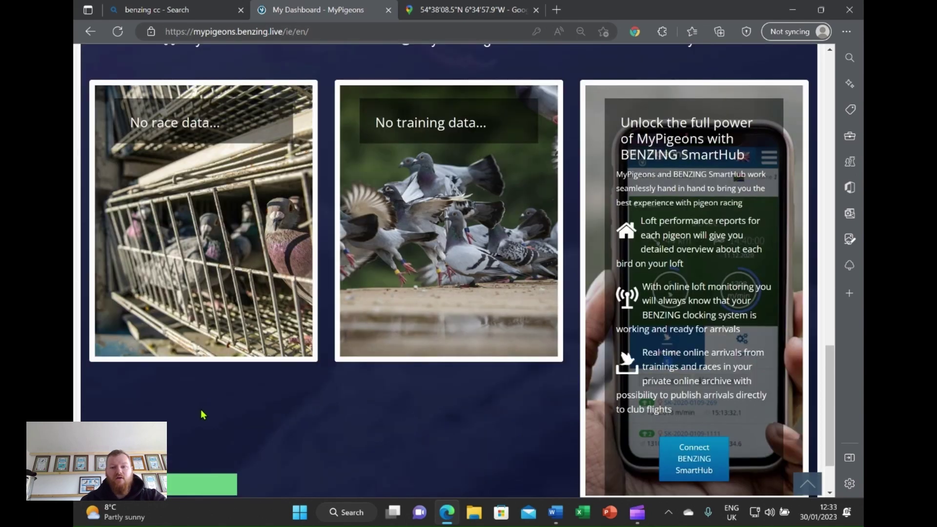
pyautogui.scroll(4, 278, 379)
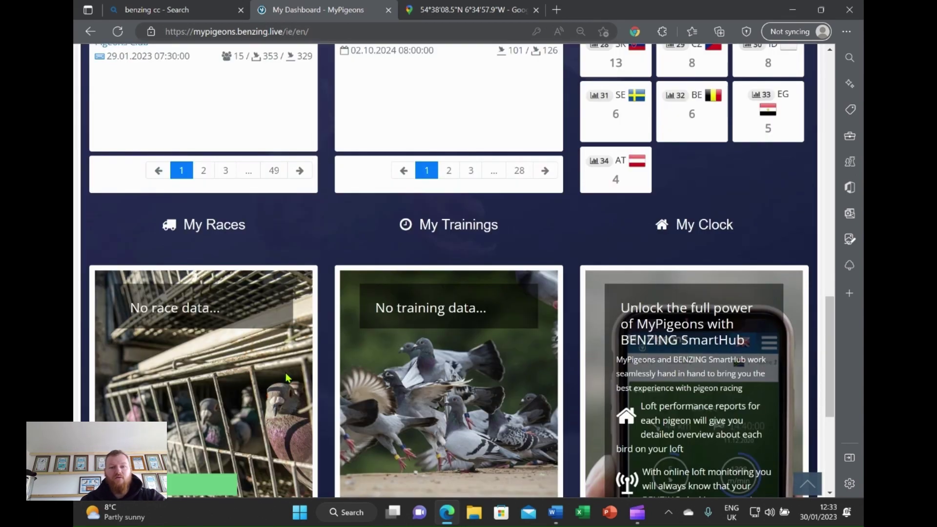
pyautogui.scroll(12, 288, 377)
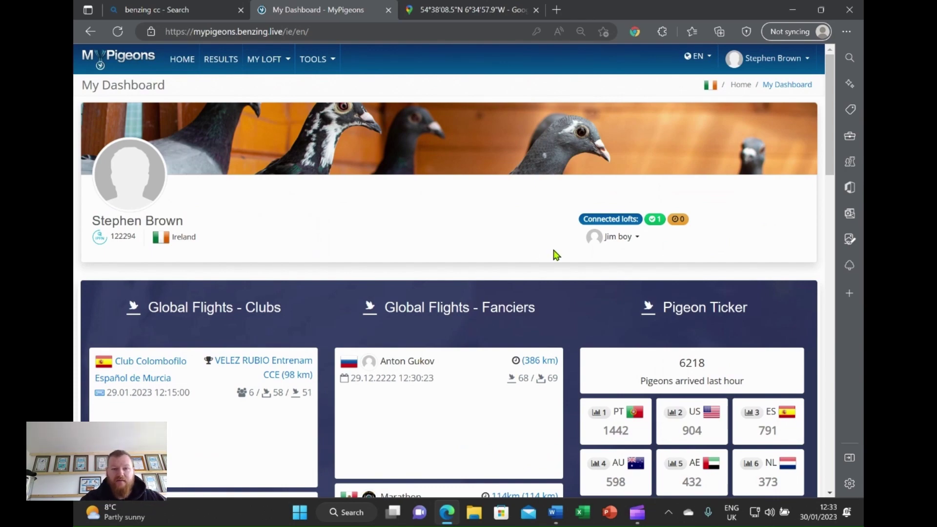
pyautogui.scroll(-5, 271, 248)
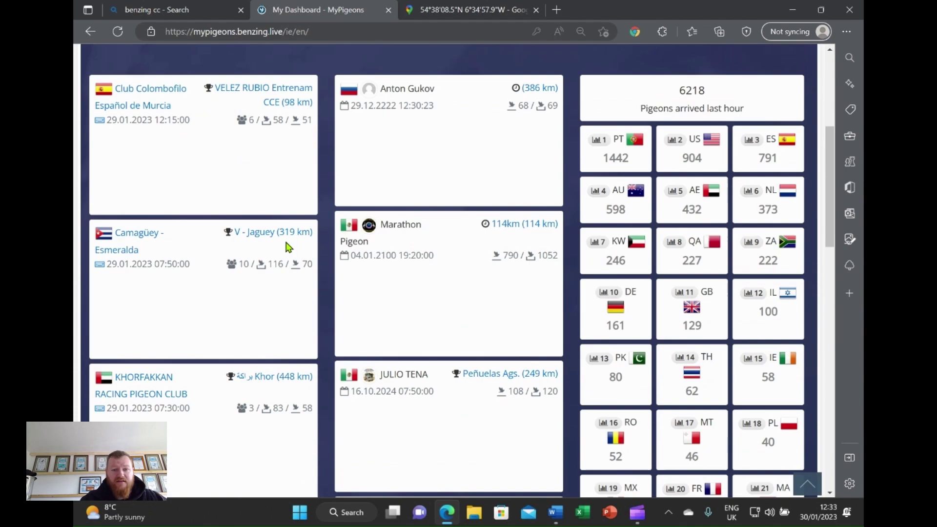
pyautogui.scroll(4, 288, 247)
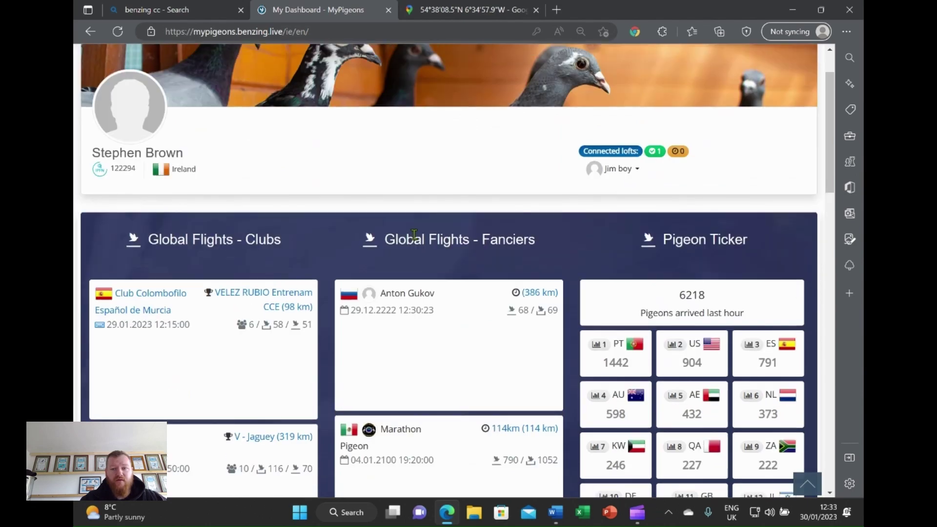
pyautogui.scroll(1, 386, 246)
pyautogui.scroll(-17, 439, 264)
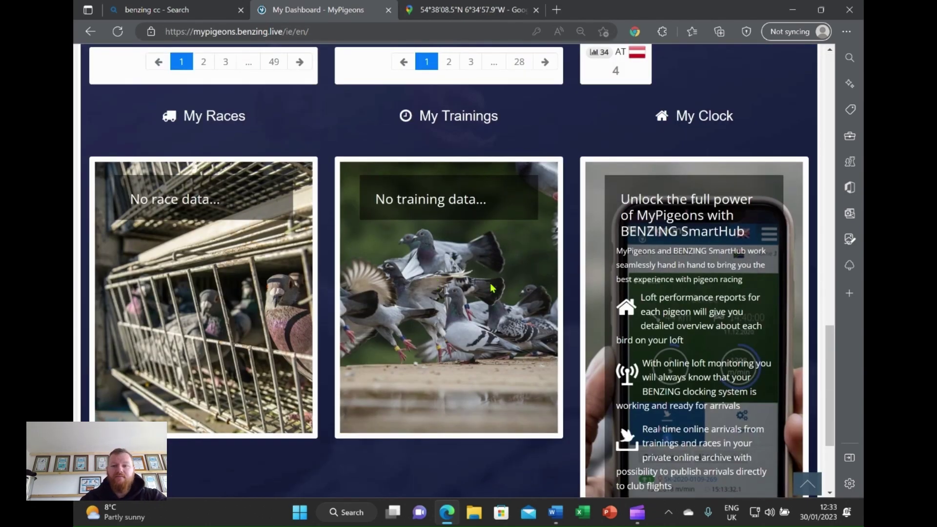
pyautogui.scroll(-1, 492, 288)
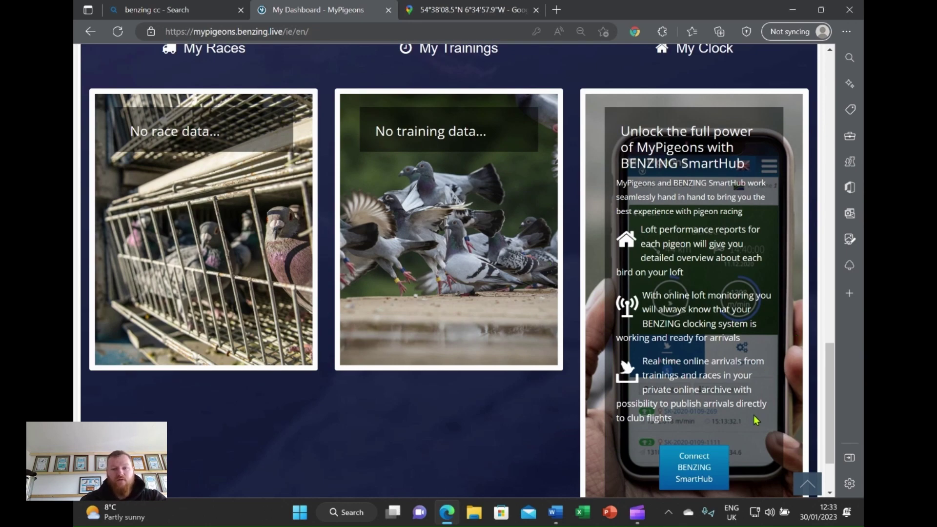
# - Start the Connect BENZING SmartHub setup and create new BENZING Live credentials
pyautogui.click(704, 467)
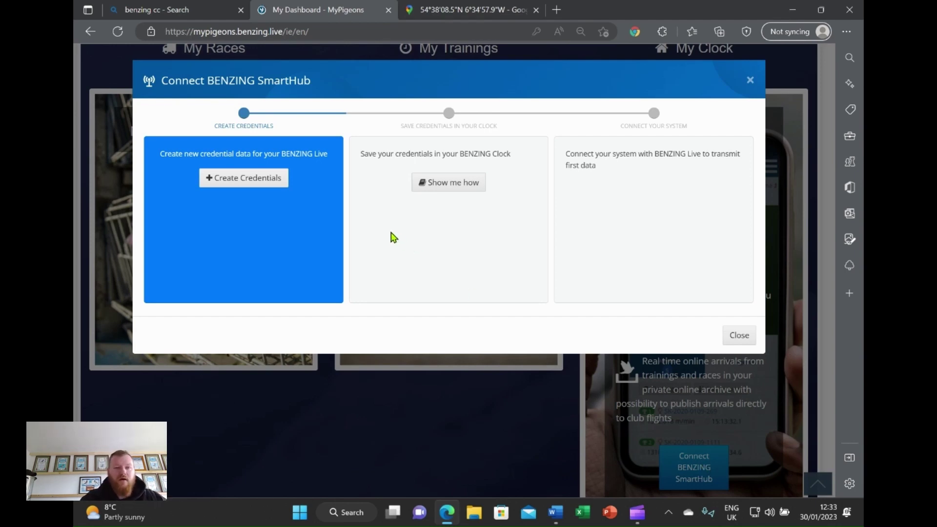
pyautogui.click(256, 186)
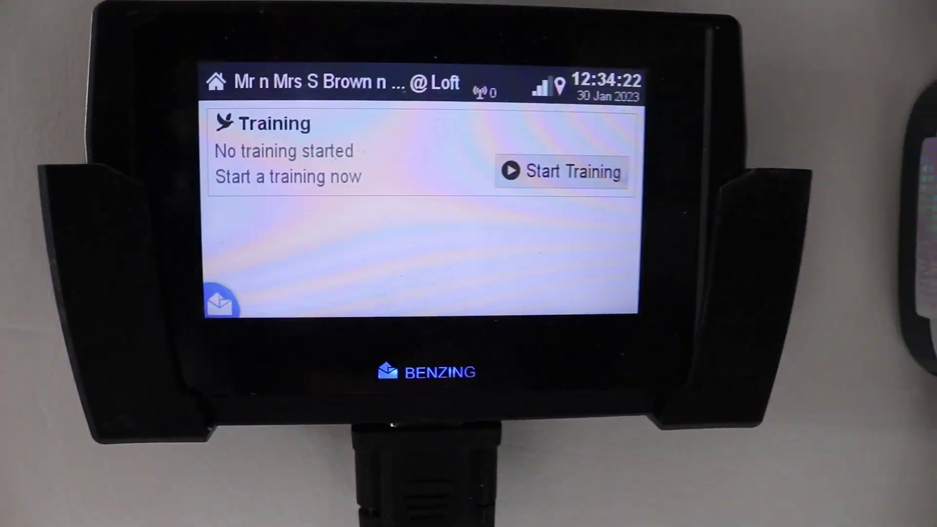
# - On the clock, go to System, then Settings, then the BENZING Live page
pyautogui.click(245, 298)
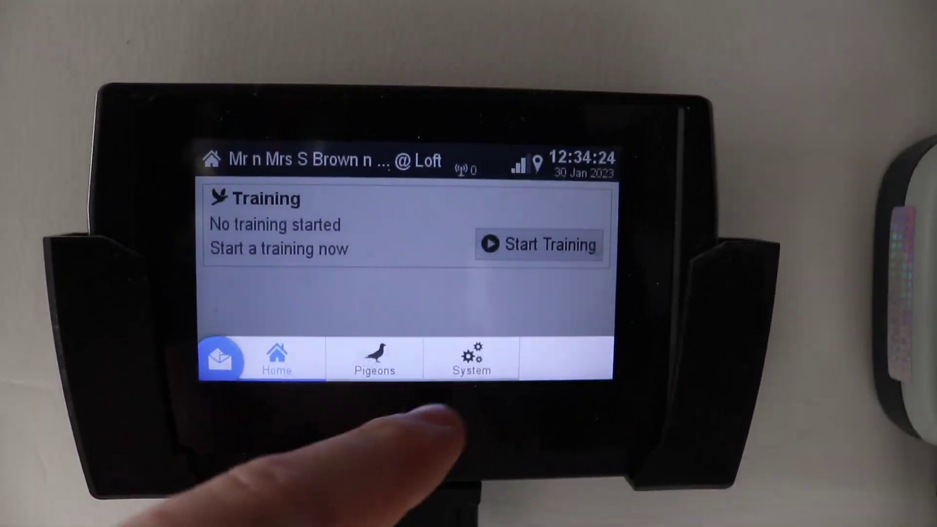
pyautogui.click(471, 359)
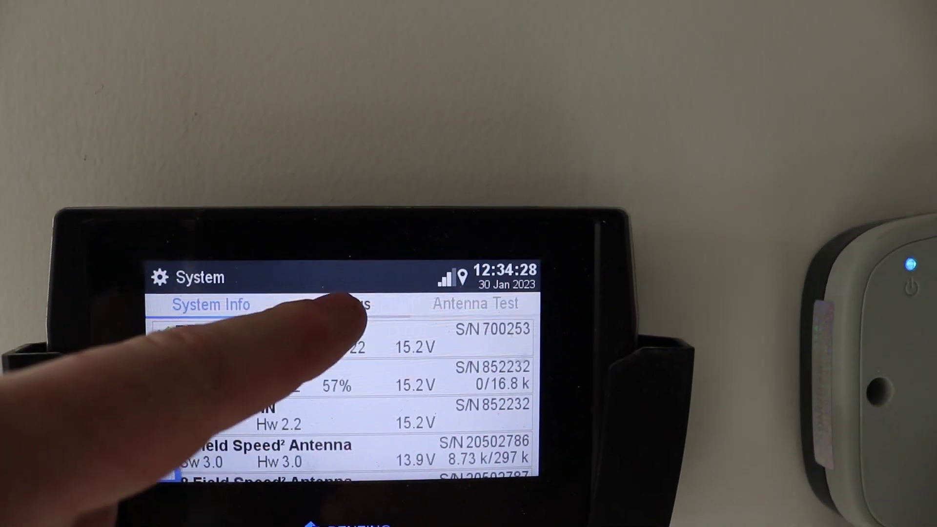
pyautogui.click(344, 304)
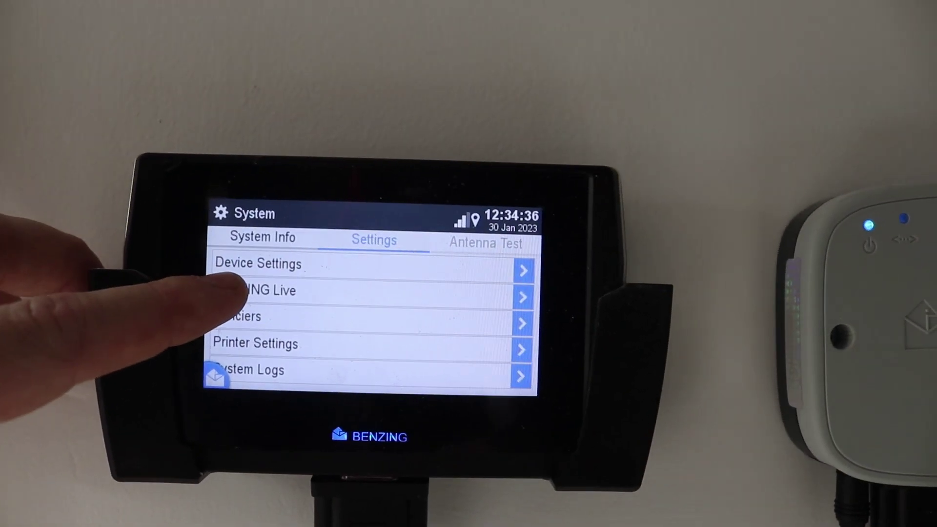
pyautogui.click(244, 291)
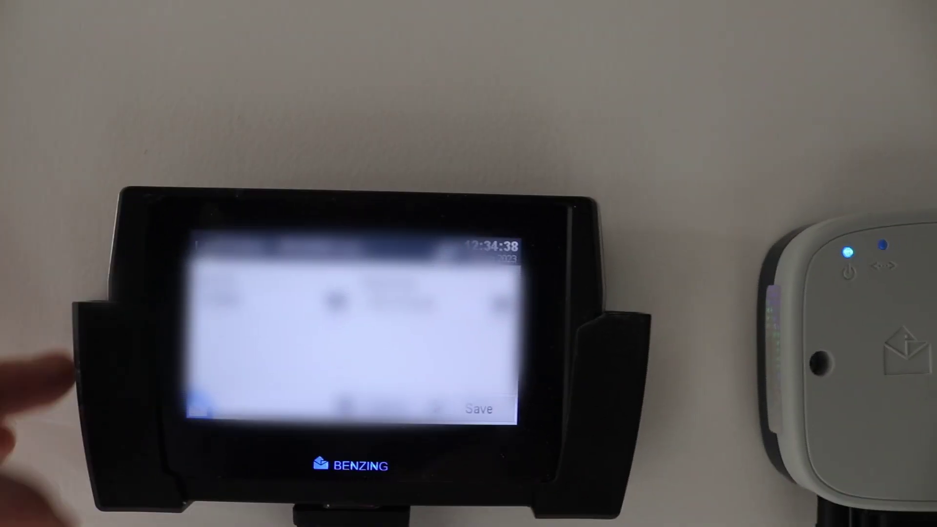
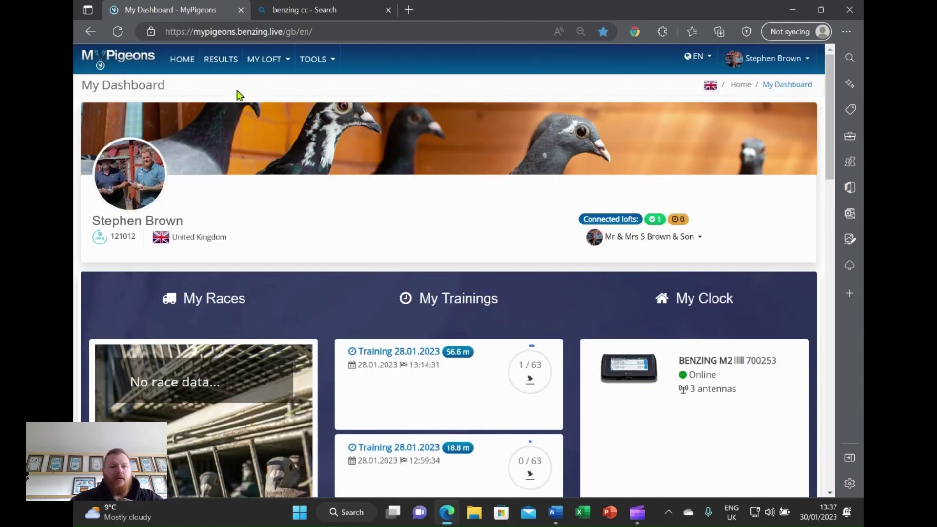
# - Show the loft's Pigeons list (50 of 76) and check IH-2022-N-2817's status options, leaving it Active
pyautogui.moveTo(270, 77)
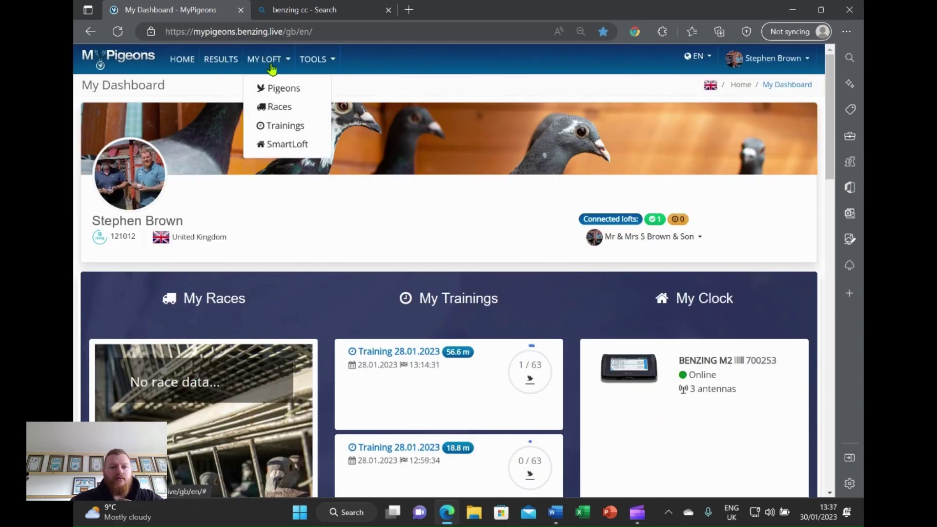
pyautogui.click(279, 97)
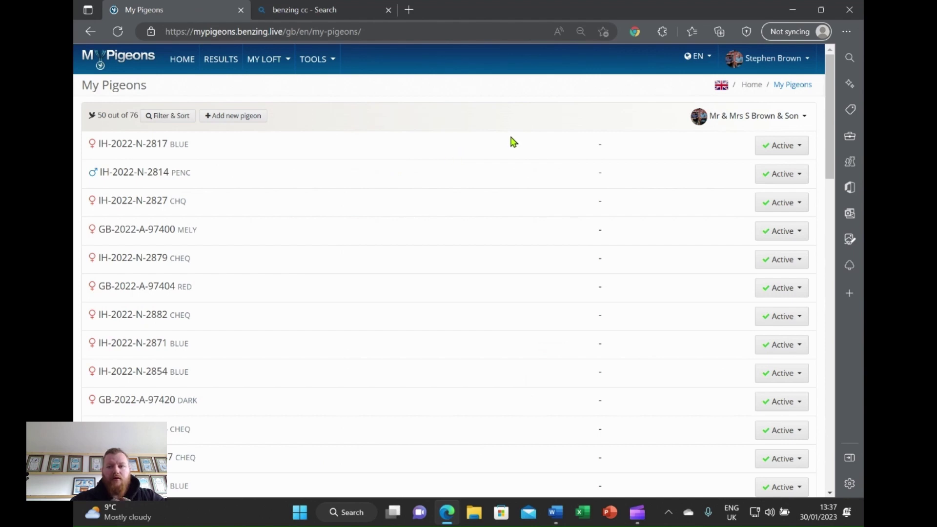
pyautogui.click(777, 147)
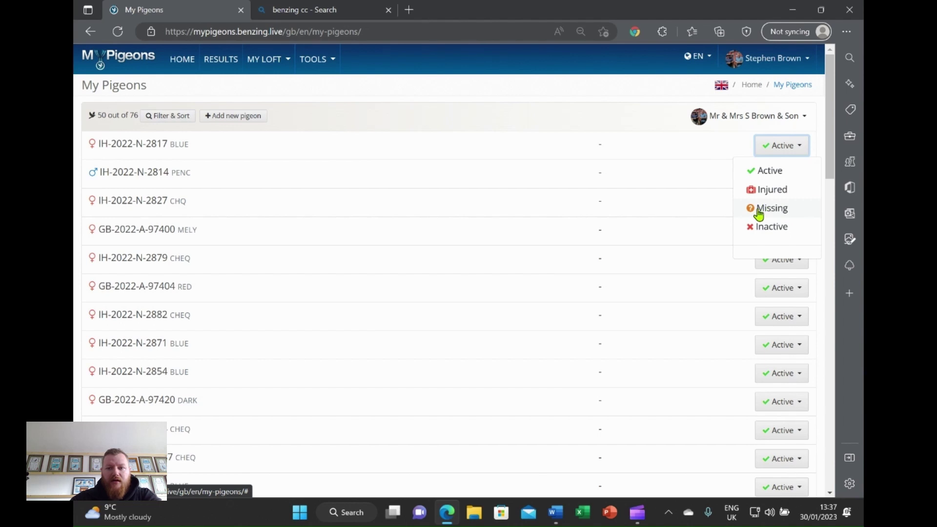
pyautogui.click(723, 201)
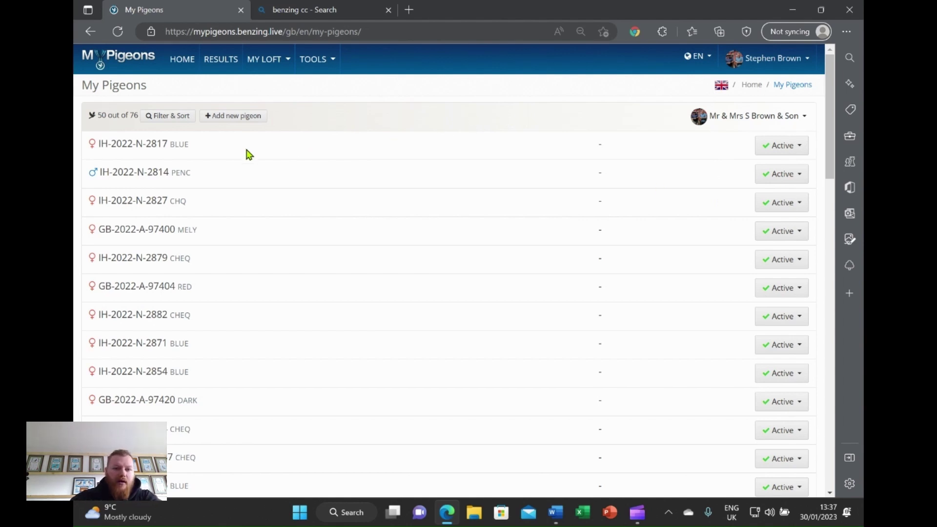
# - Open IH-2022-N-2817's profile, look it over, and bring up its gear actions menu
pyautogui.click(152, 149)
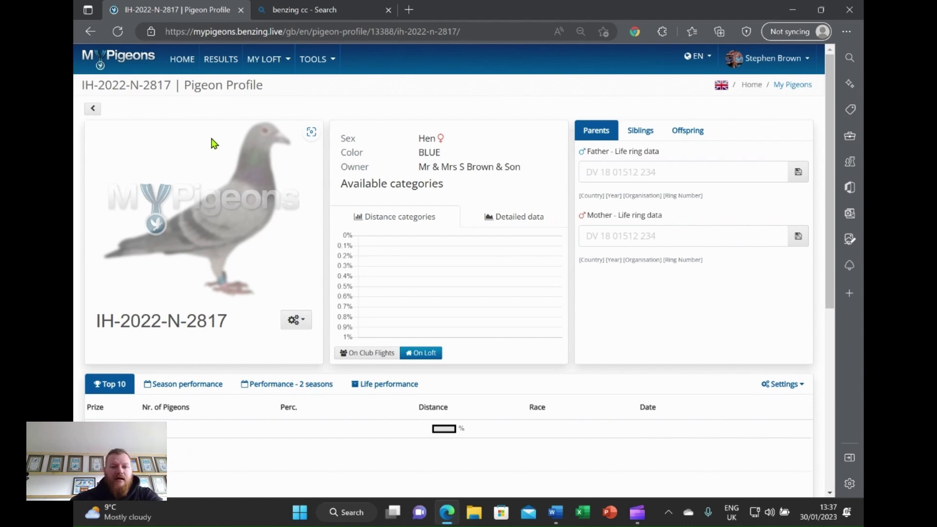
pyautogui.scroll(-1, 212, 138)
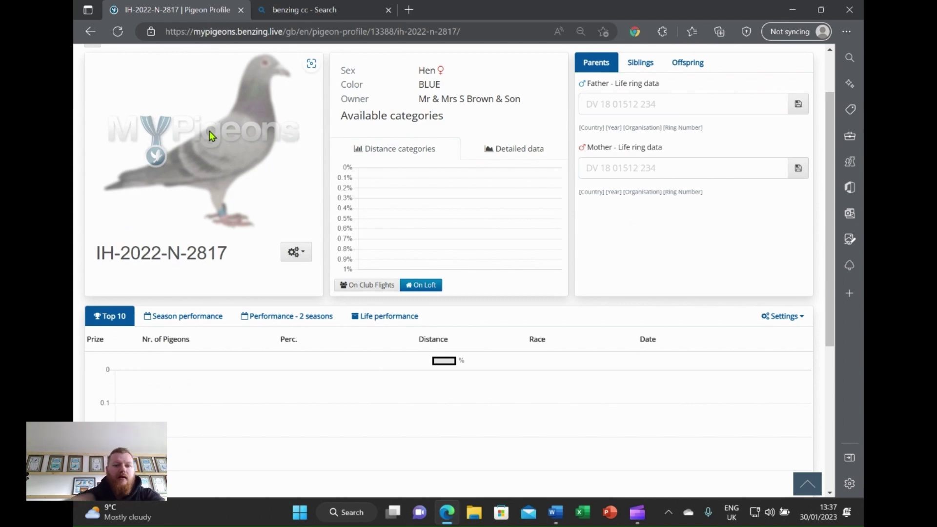
pyautogui.scroll(1, 210, 131)
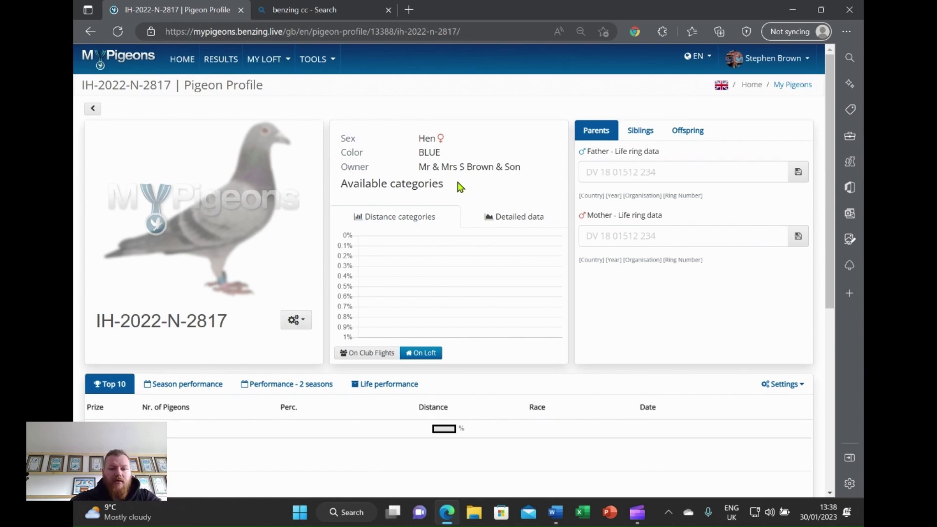
pyautogui.scroll(-1, 456, 186)
pyautogui.click(302, 254)
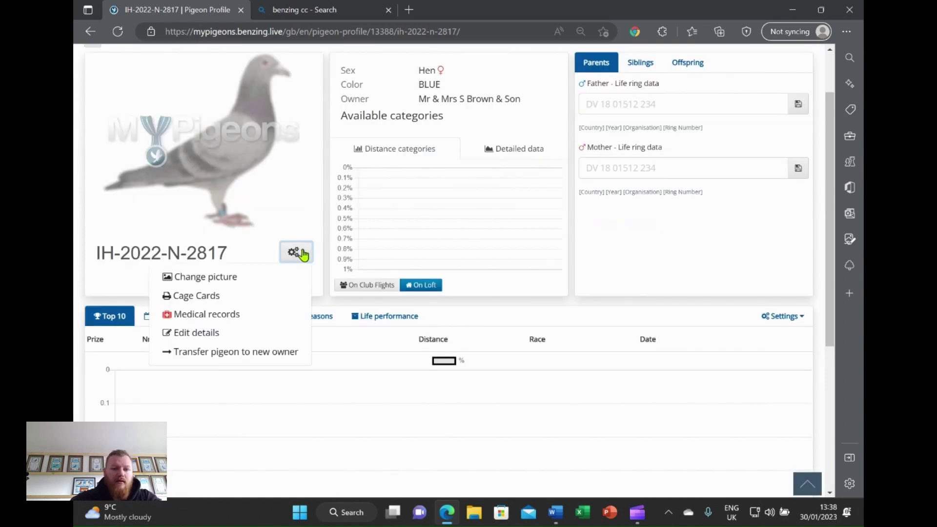
pyautogui.click(252, 278)
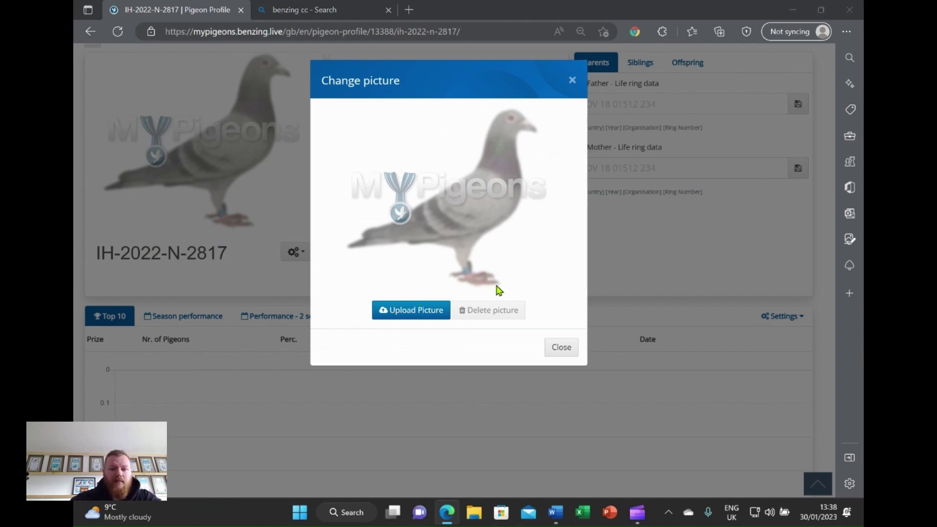
pyautogui.click(411, 310)
pyautogui.click(421, 282)
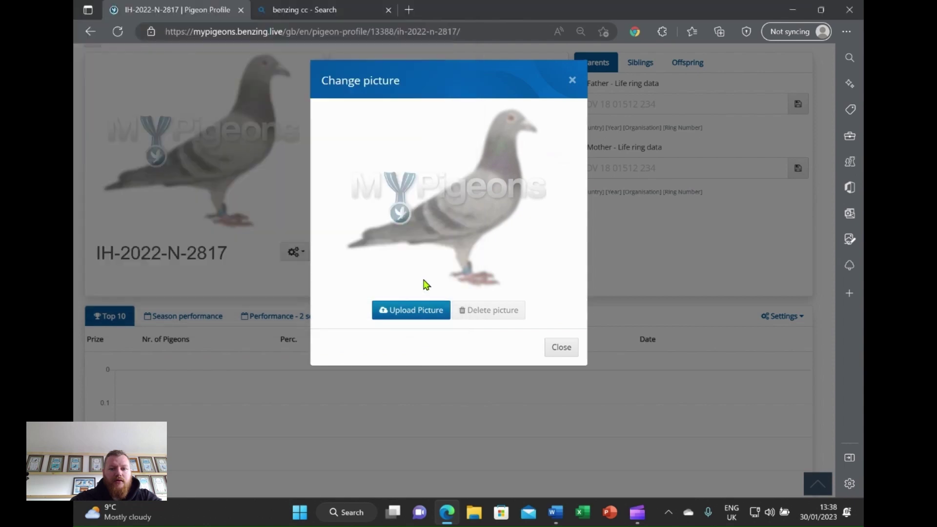
pyautogui.click(551, 348)
# - Look through the pigeon's Cage Cards form, then close it
pyautogui.click(294, 252)
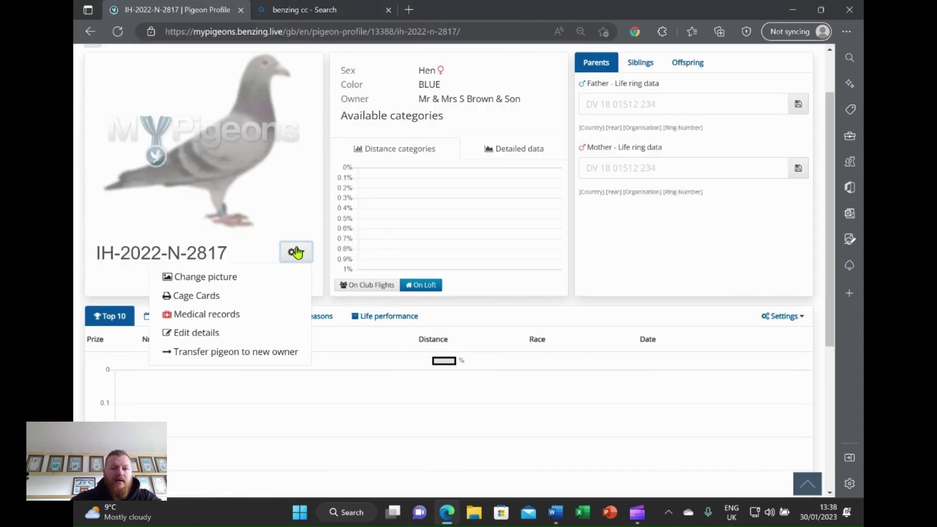
pyautogui.click(254, 299)
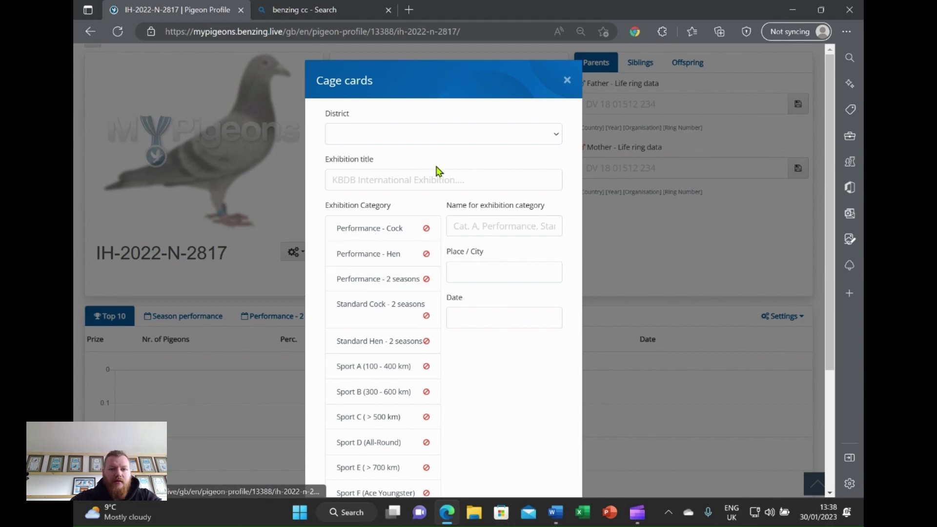
pyautogui.scroll(-1, 440, 172)
pyautogui.scroll(1, 454, 171)
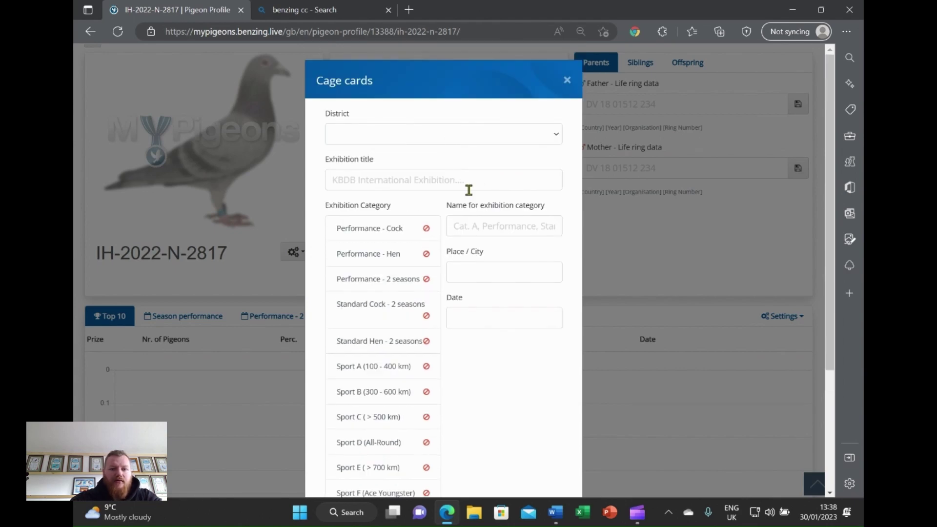
pyautogui.scroll(-2, 468, 191)
pyautogui.scroll(2, 469, 189)
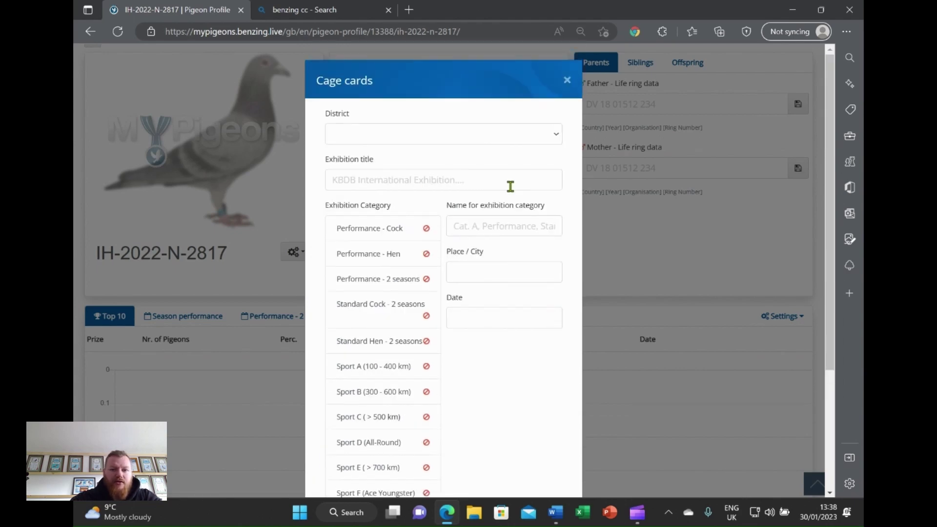
pyautogui.click(567, 82)
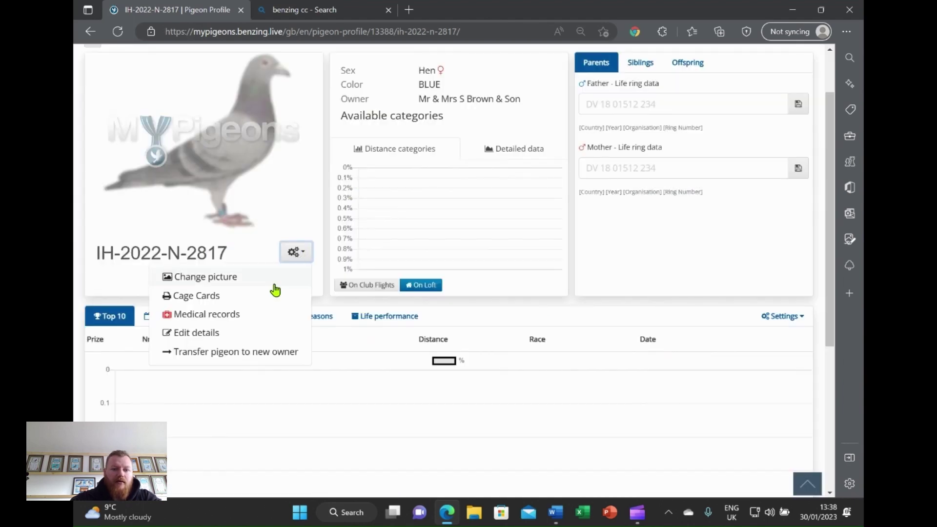
# - View the pigeon's medical records, then open its Edit details form
pyautogui.click(264, 315)
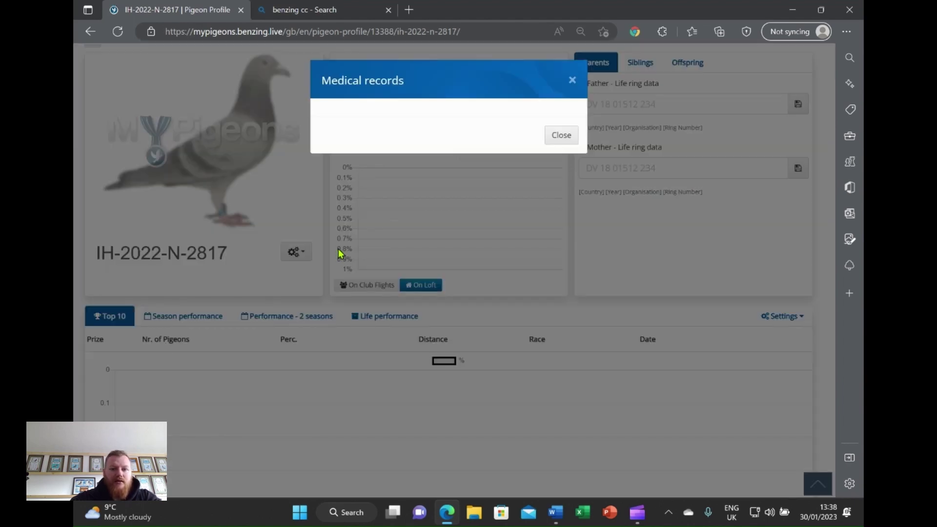
pyautogui.click(550, 140)
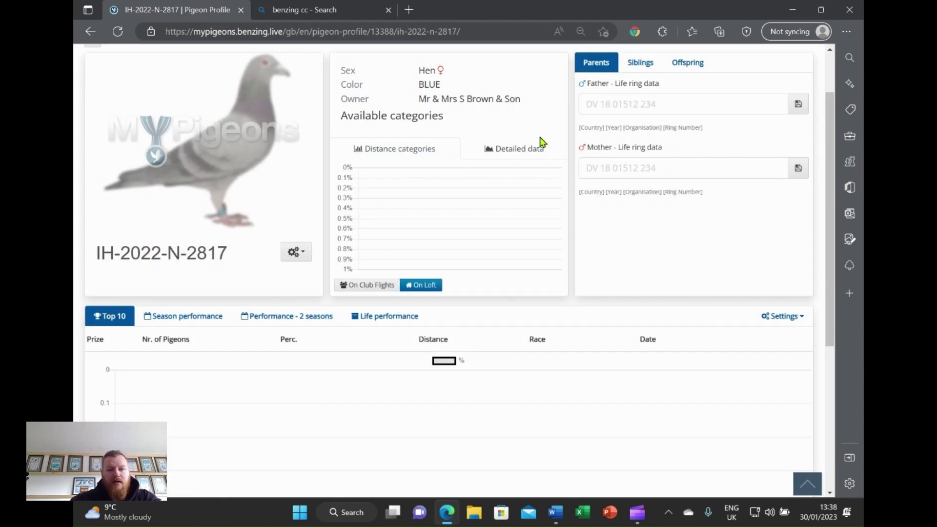
pyautogui.click(297, 253)
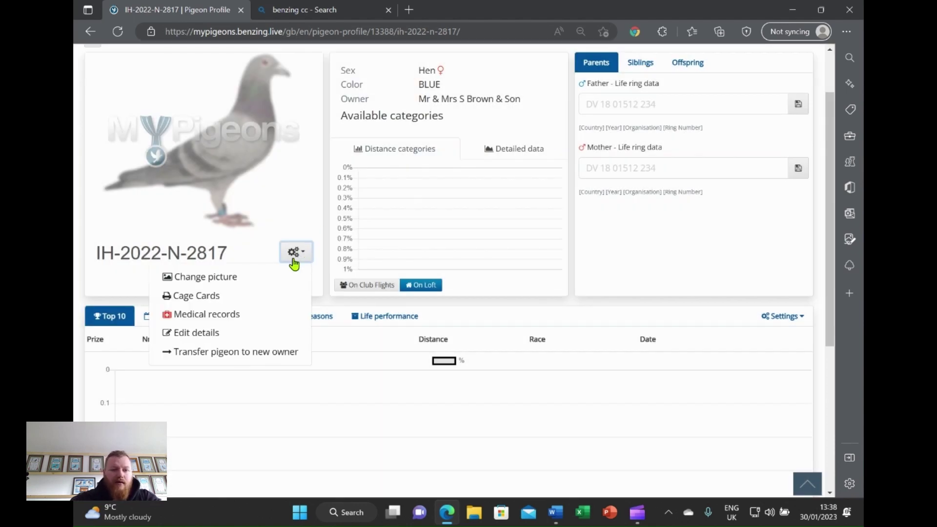
pyautogui.click(244, 336)
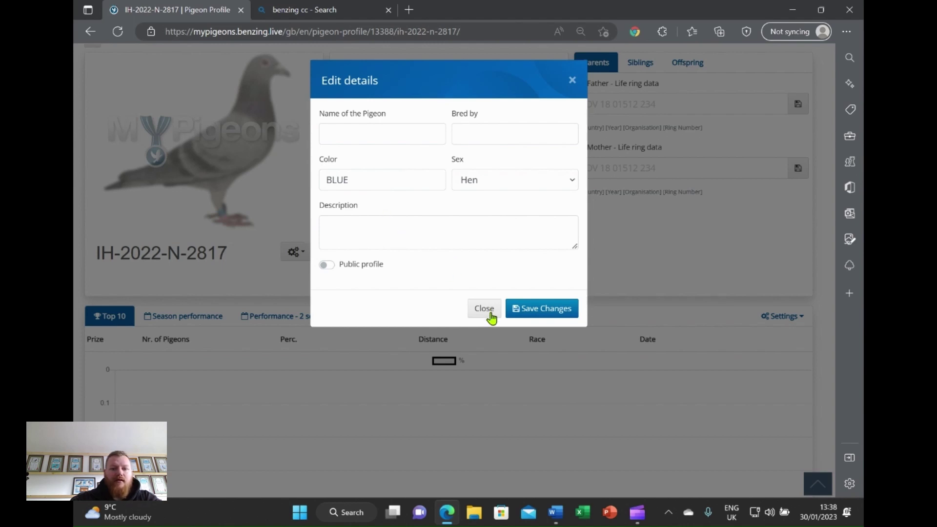
# - Toggle Public profile on and back off, close Edit details unsaved, and return to the profile top
pyautogui.click(326, 268)
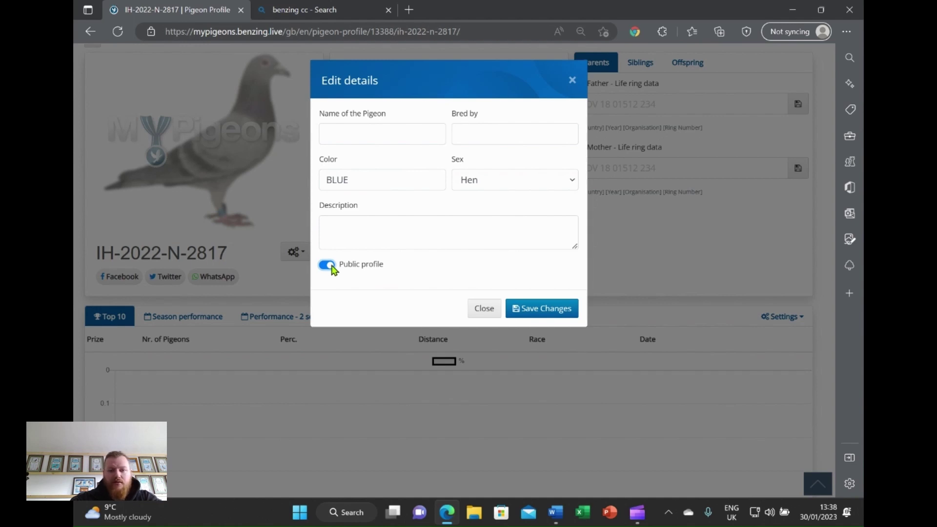
pyautogui.click(331, 266)
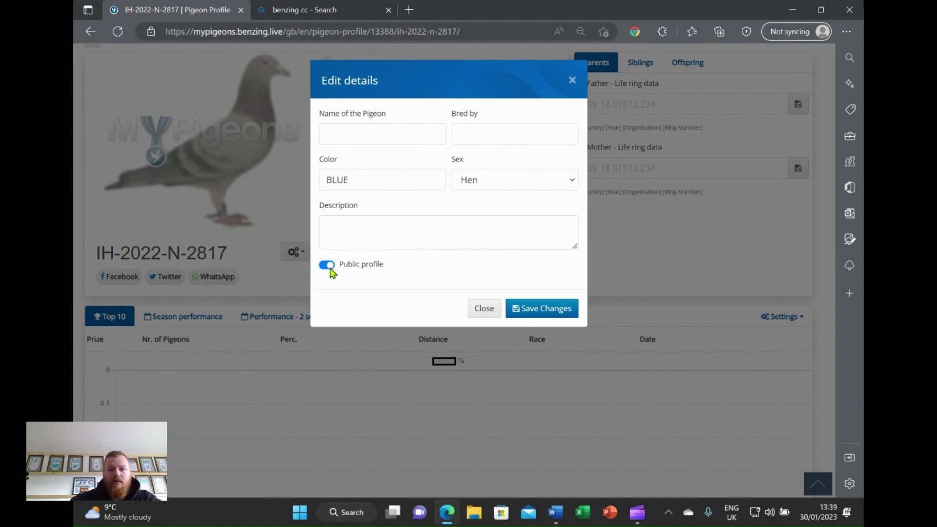
pyautogui.click(473, 310)
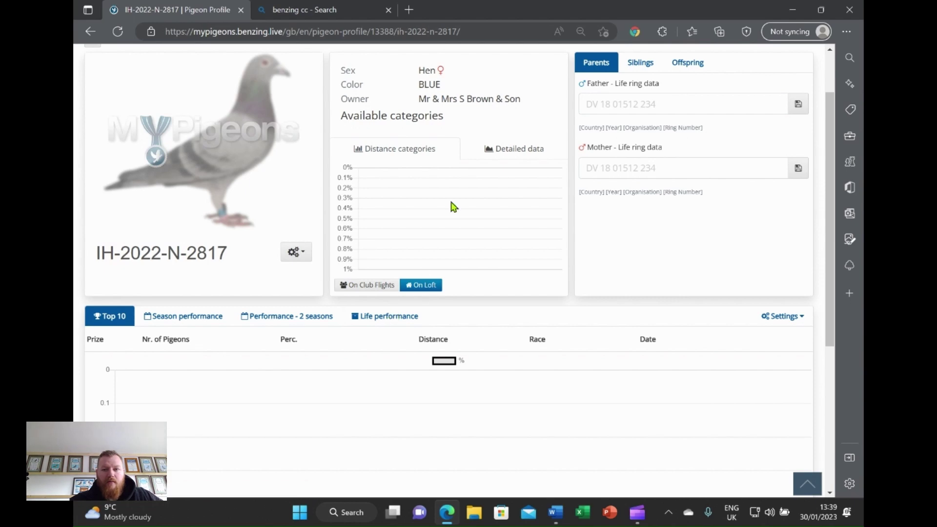
pyautogui.scroll(2, 449, 205)
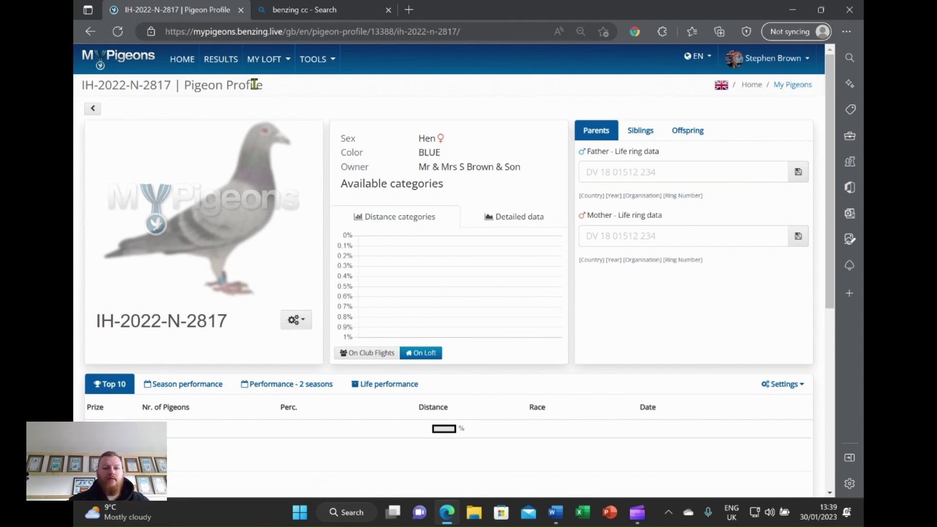
pyautogui.click(264, 61)
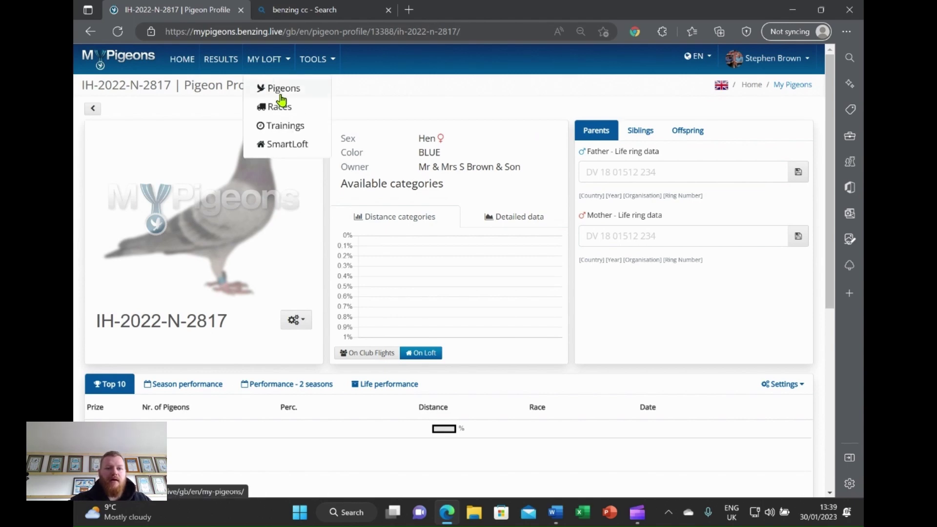
pyautogui.click(281, 93)
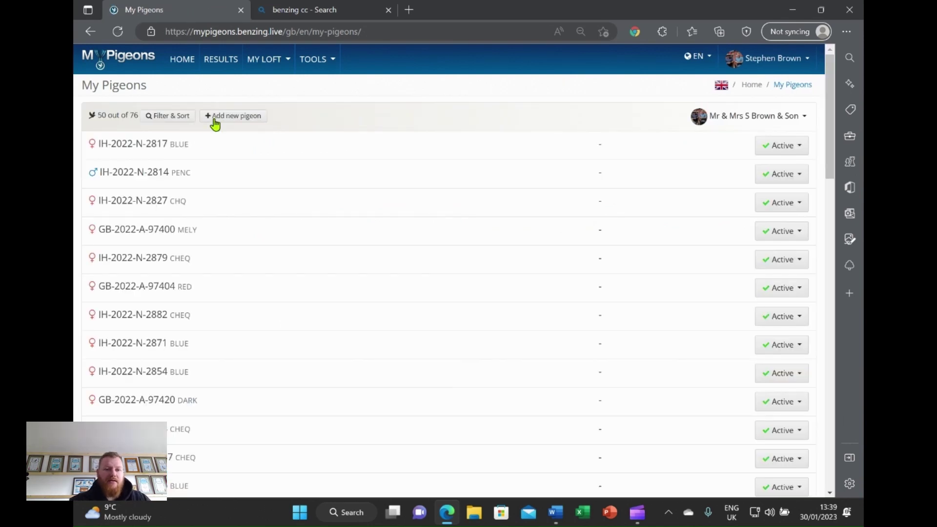
pyautogui.click(152, 147)
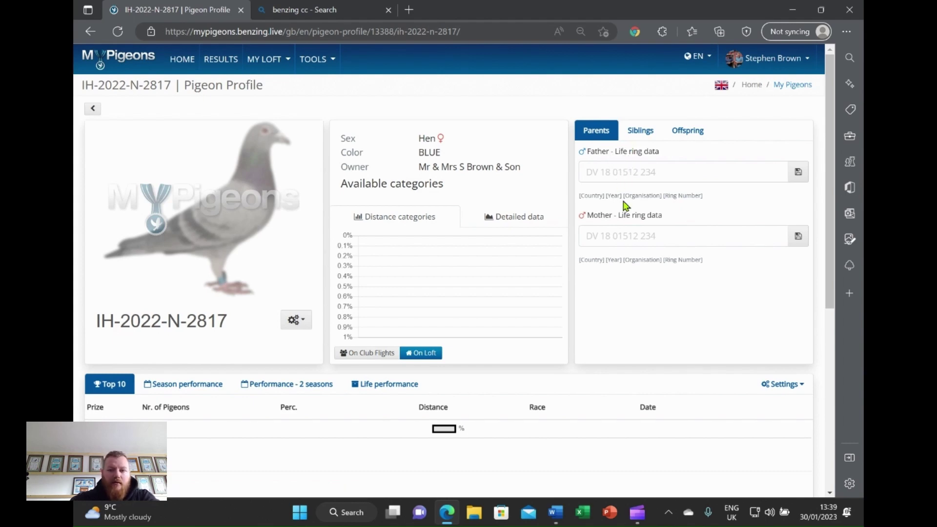
# - Check IH-2022-N-2817's Siblings and Offspring tabs, which are empty
pyautogui.click(642, 130)
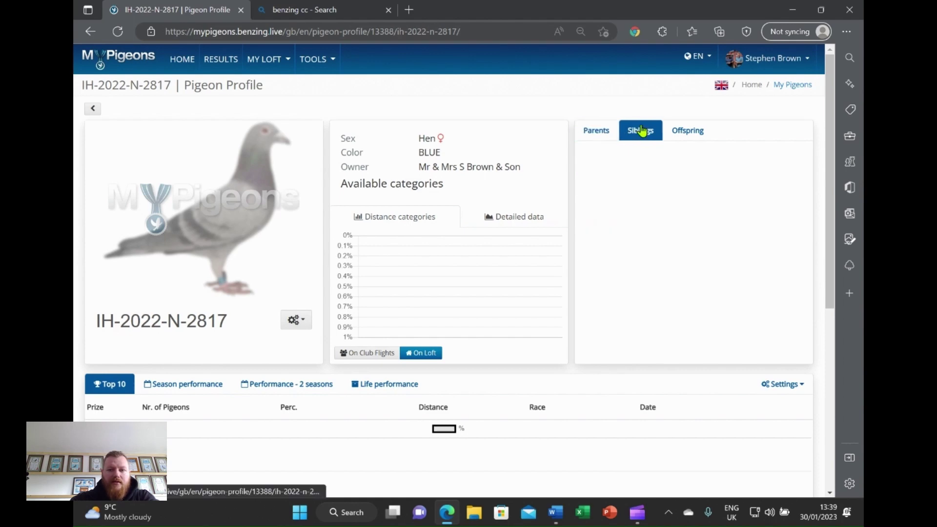
pyautogui.click(674, 138)
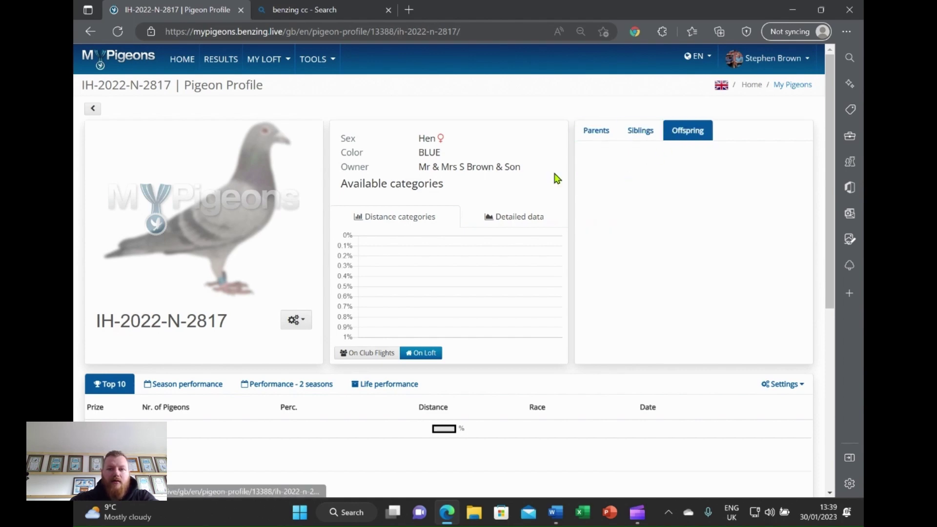
pyautogui.scroll(-5, 557, 185)
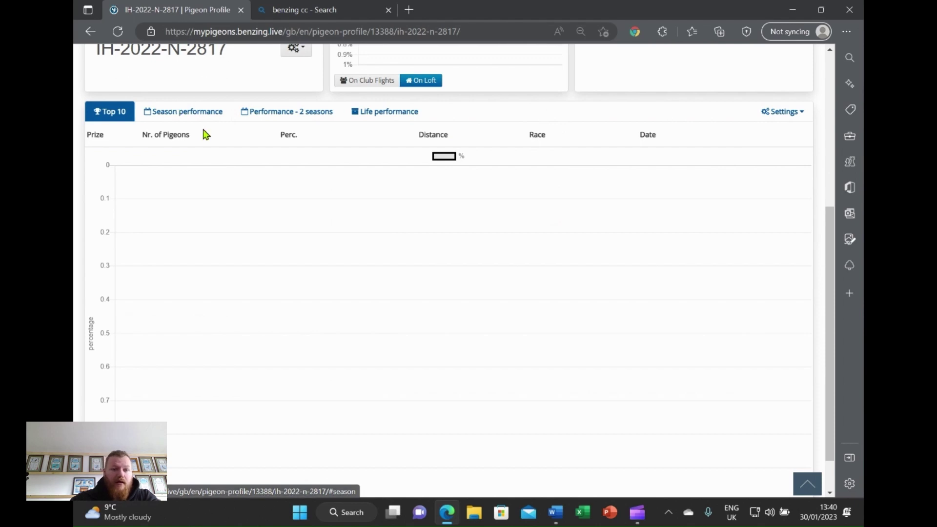
pyautogui.scroll(2, 206, 135)
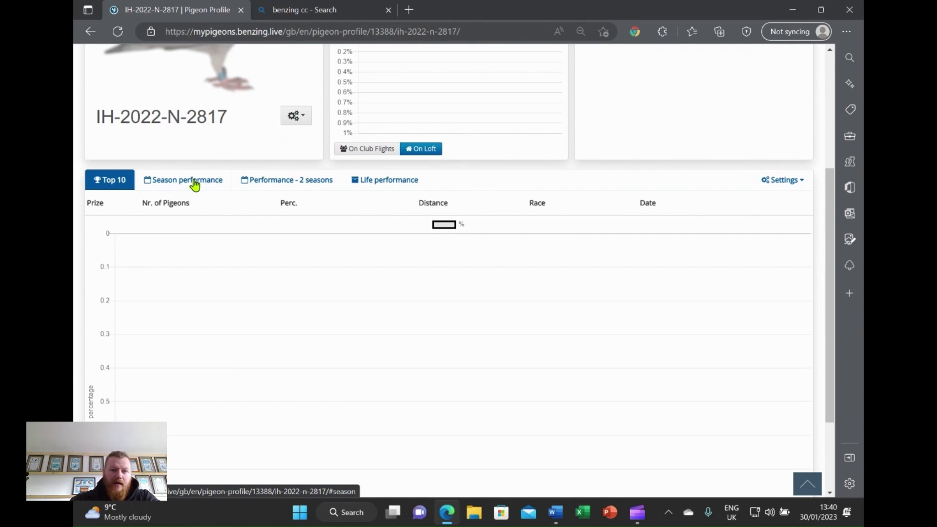
# - Cycle through This season, Two seasons, Life performance and Top 10 results, all empty
pyautogui.click(191, 183)
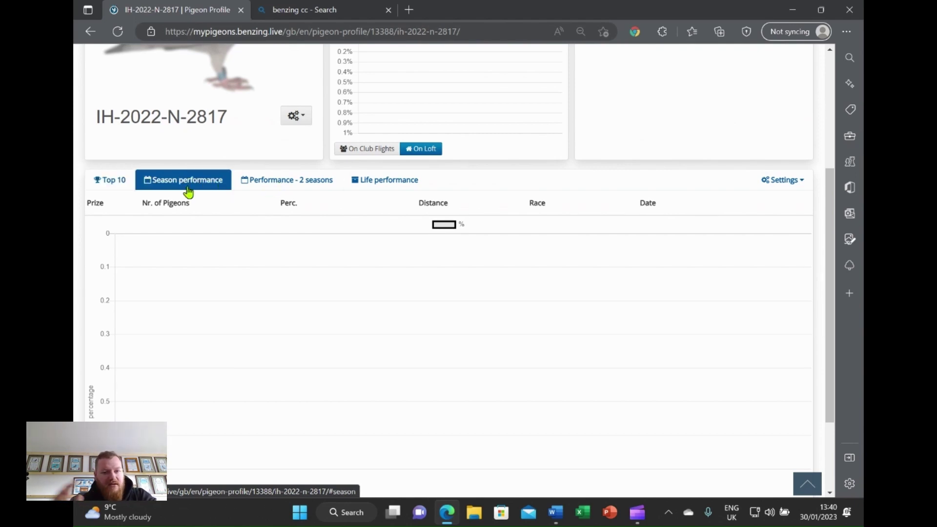
pyautogui.click(273, 182)
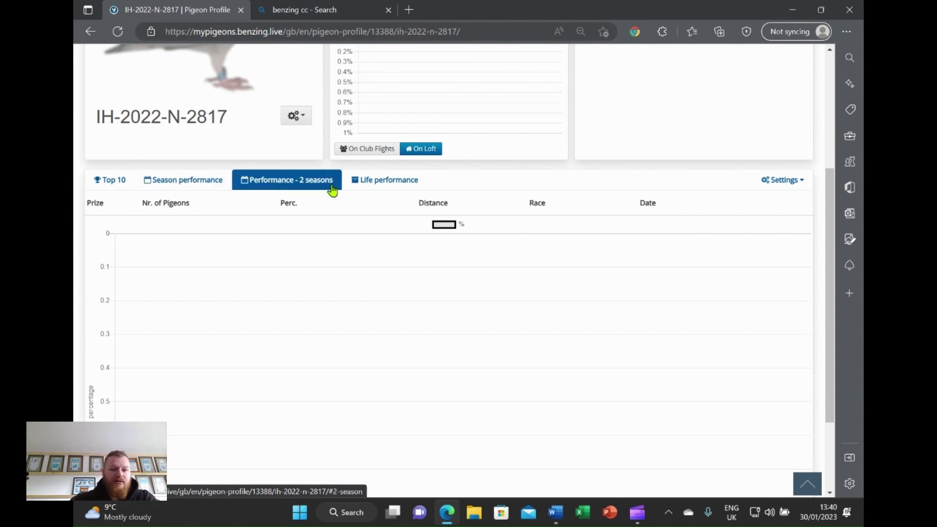
pyautogui.click(378, 181)
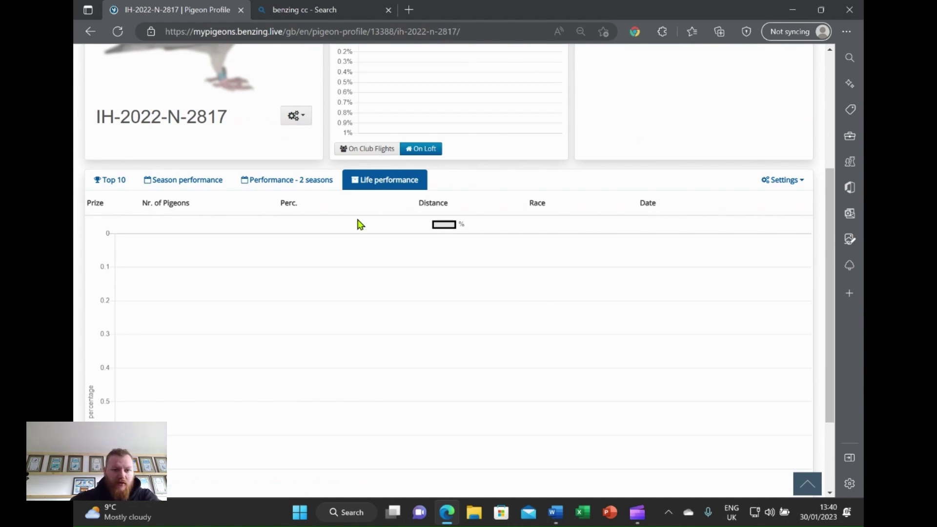
pyautogui.click(118, 190)
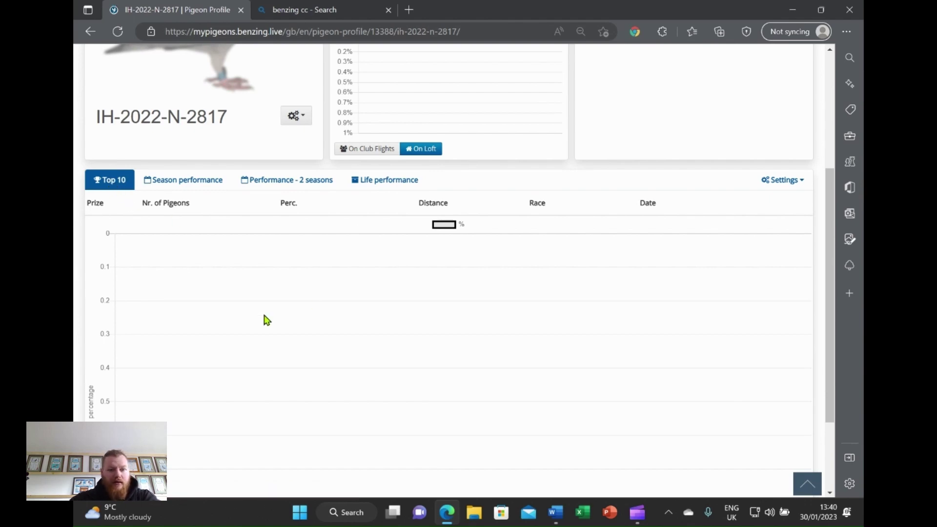
pyautogui.scroll(4, 286, 283)
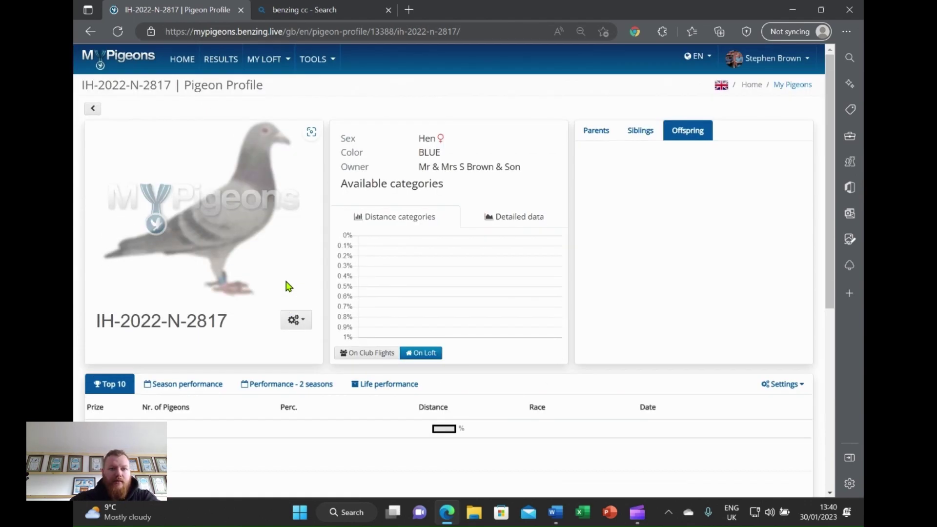
# - Return to My Pigeons and reveal its country, year, ring and colour filters and ordering options
pyautogui.click(94, 111)
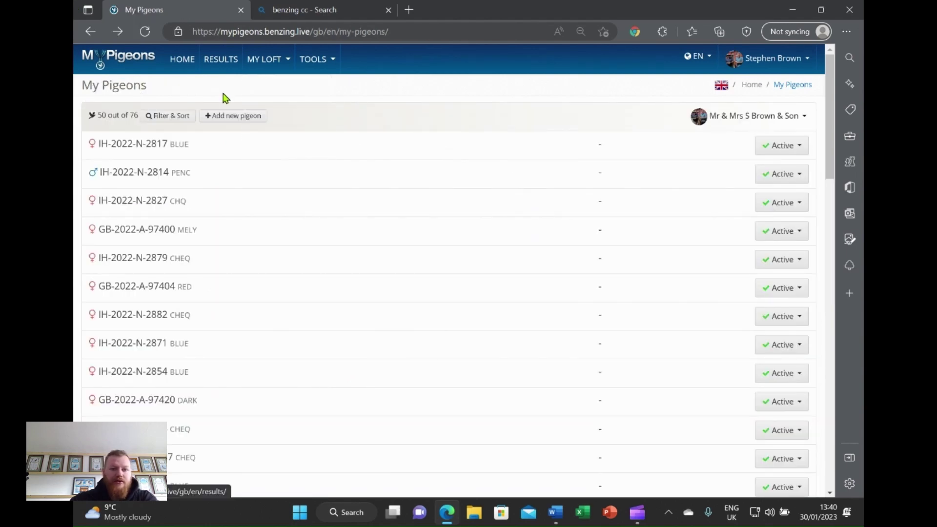
pyautogui.click(180, 118)
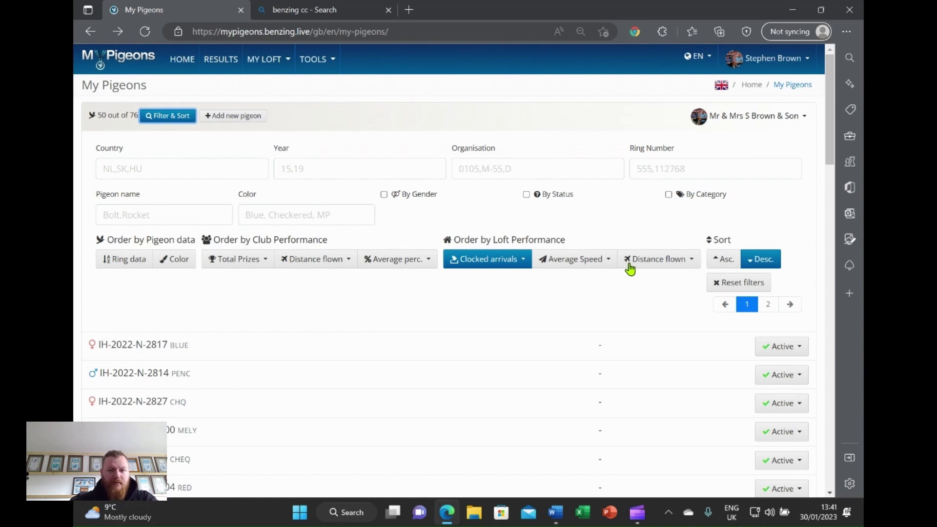
pyautogui.click(277, 60)
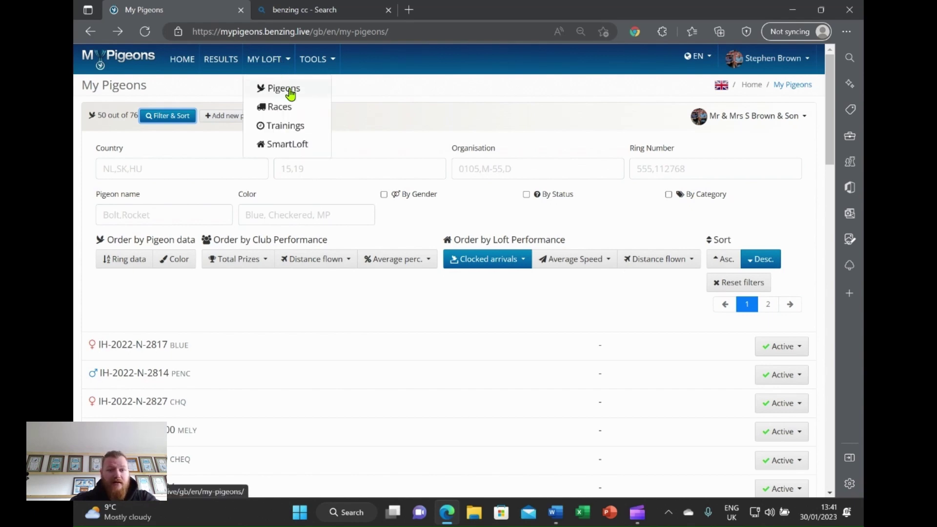
# - Go to Trainings and open the Old birds ring test (29.12.2022) with its 63 arrivals
pyautogui.click(300, 130)
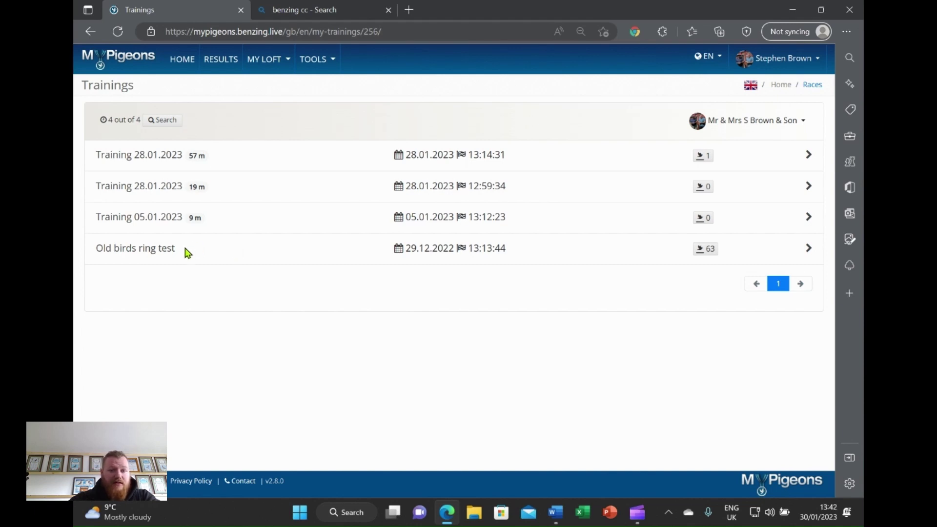
pyautogui.click(161, 252)
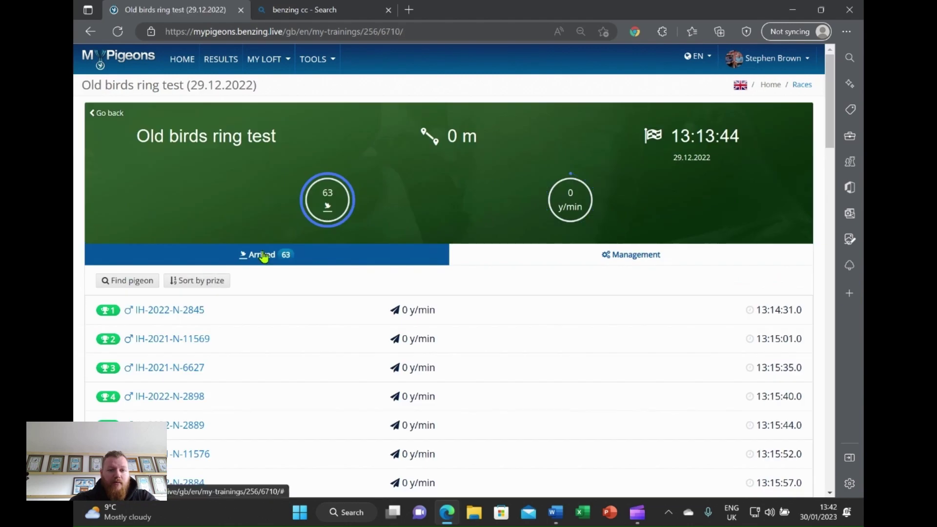
pyautogui.scroll(-1, 290, 257)
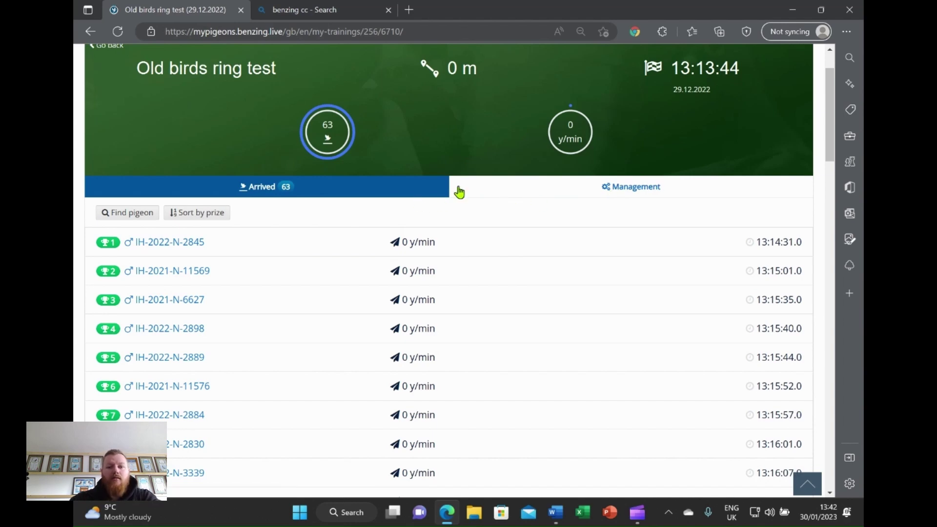
# - Review the Old birds ring test management details (distance 0.0000, coordinates 0) and expand distance options
pyautogui.click(496, 192)
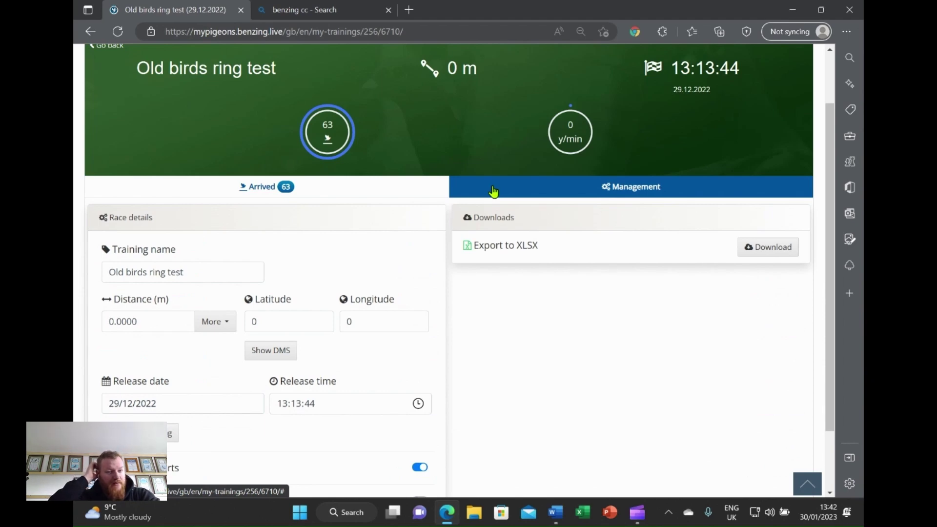
pyautogui.scroll(-2, 367, 184)
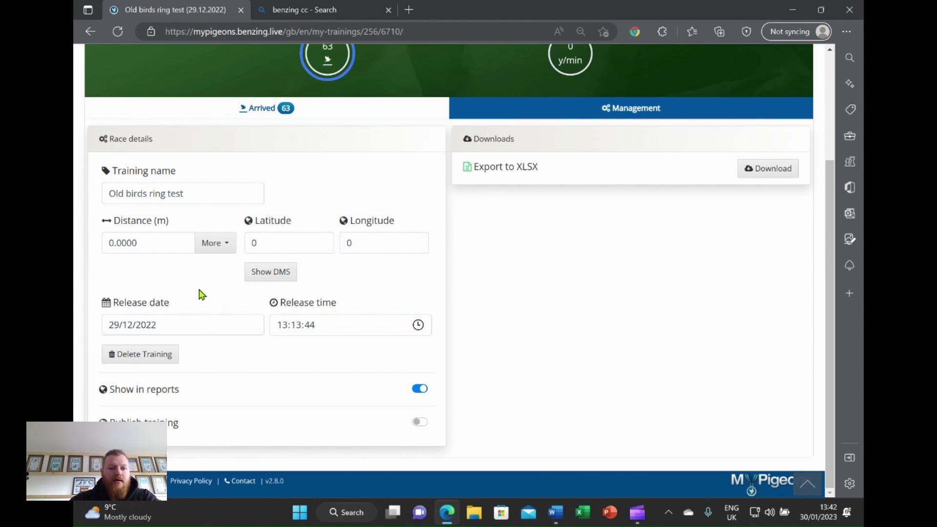
pyautogui.scroll(2, 200, 289)
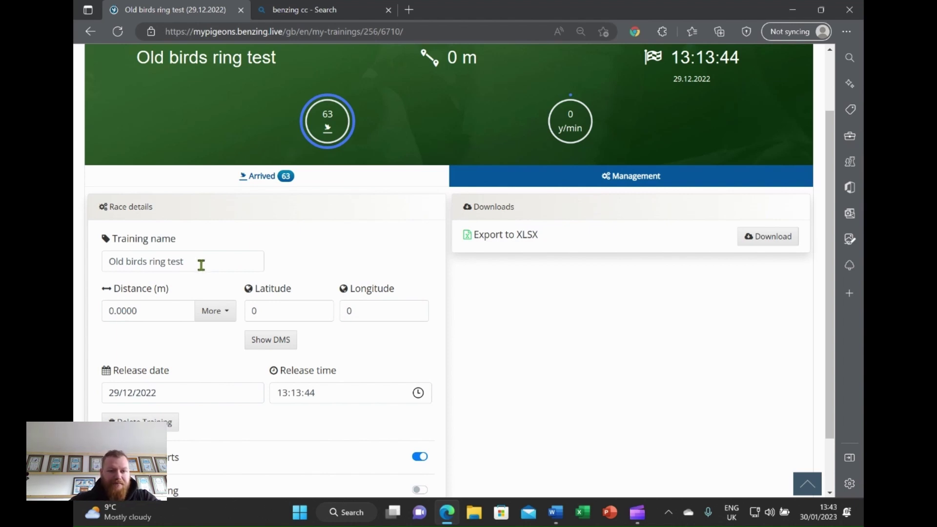
pyautogui.click(210, 317)
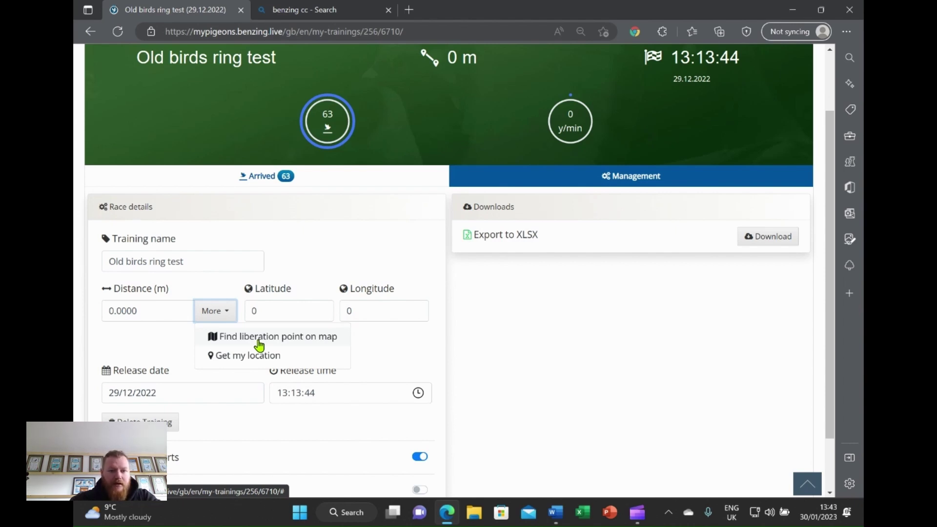
# - Set the training's liberation point on the map at Keady, Northern Ireland
pyautogui.click(259, 338)
pyautogui.scroll(-4, 94, 326)
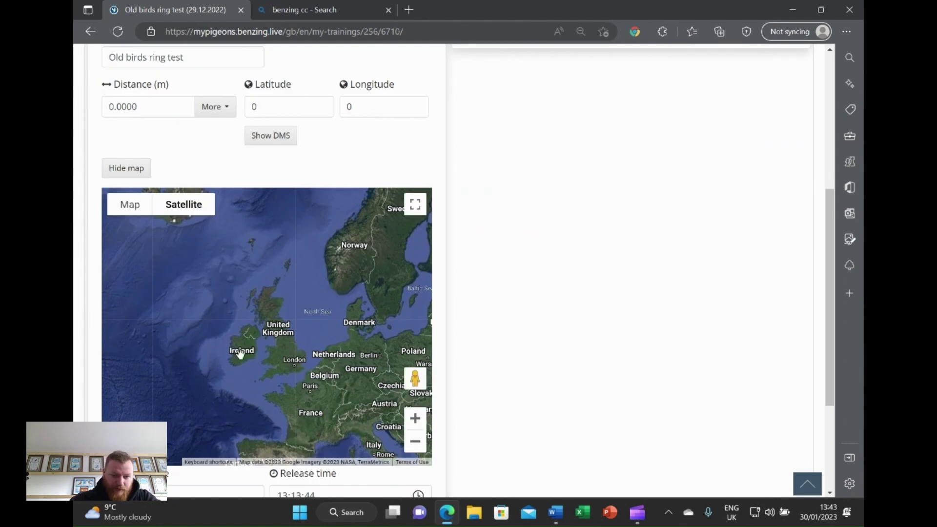
pyautogui.scroll(3, 247, 356)
pyautogui.scroll(-5, 383, 391)
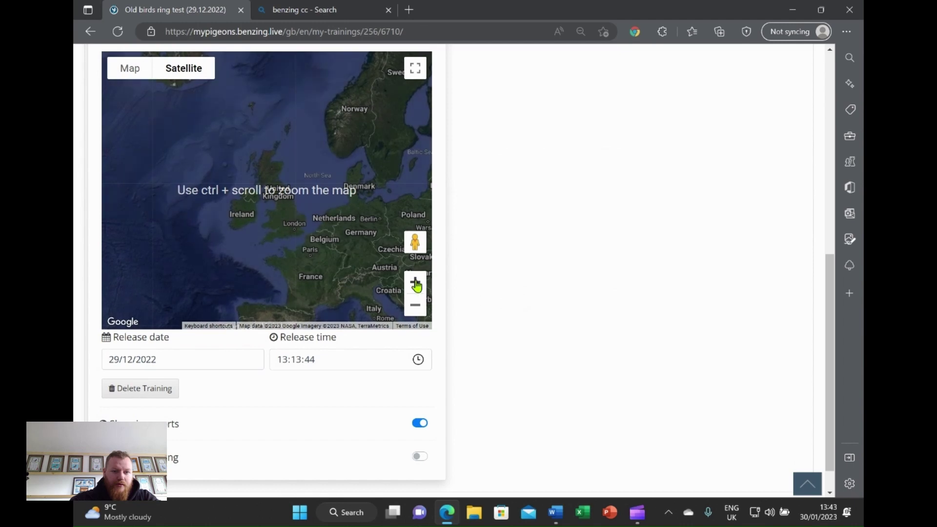
pyautogui.click(416, 284)
pyautogui.click(416, 283)
pyautogui.click(416, 282)
pyautogui.click(416, 283)
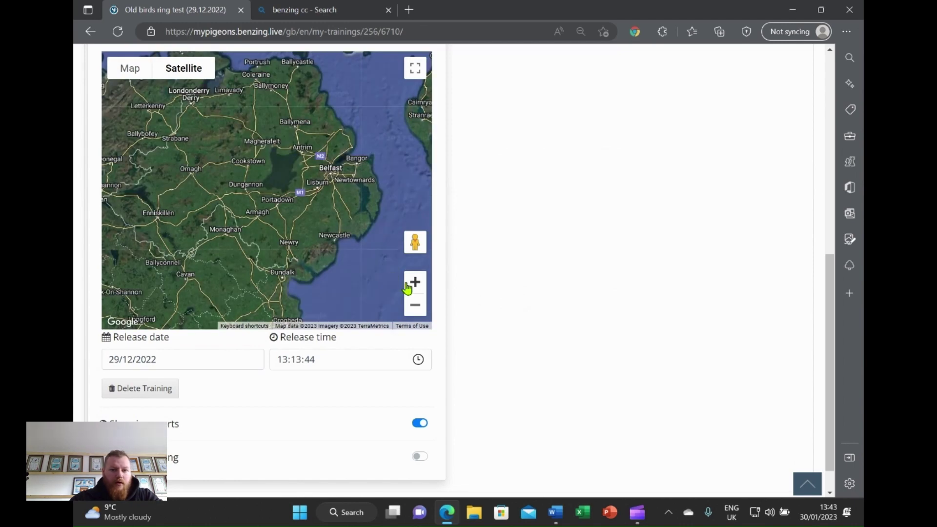
pyautogui.click(415, 282)
pyautogui.moveTo(272, 258); pyautogui.dragTo(305, 187)
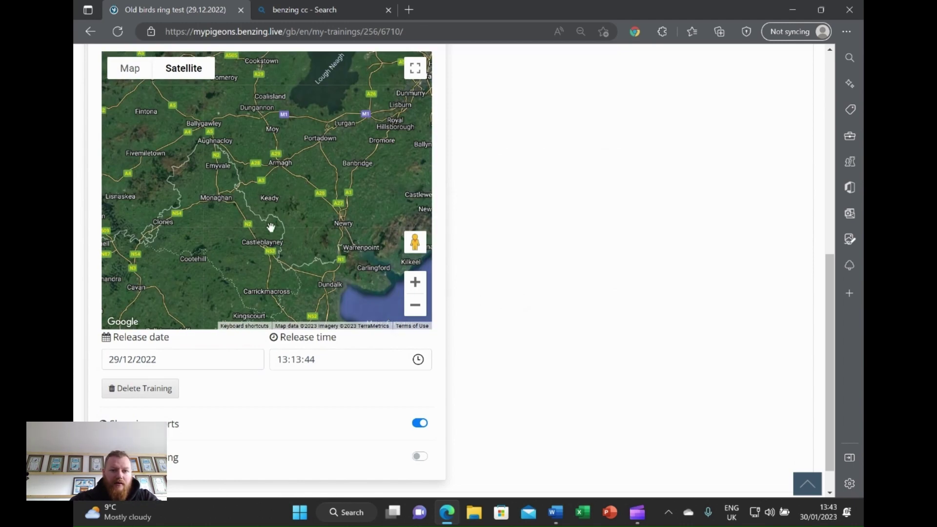
pyautogui.click(272, 202)
# - Check the new 44.003 distance and view arrivals, led by IH-2022-N-2845 at 98866.315 y/min
pyautogui.scroll(3, 620, 135)
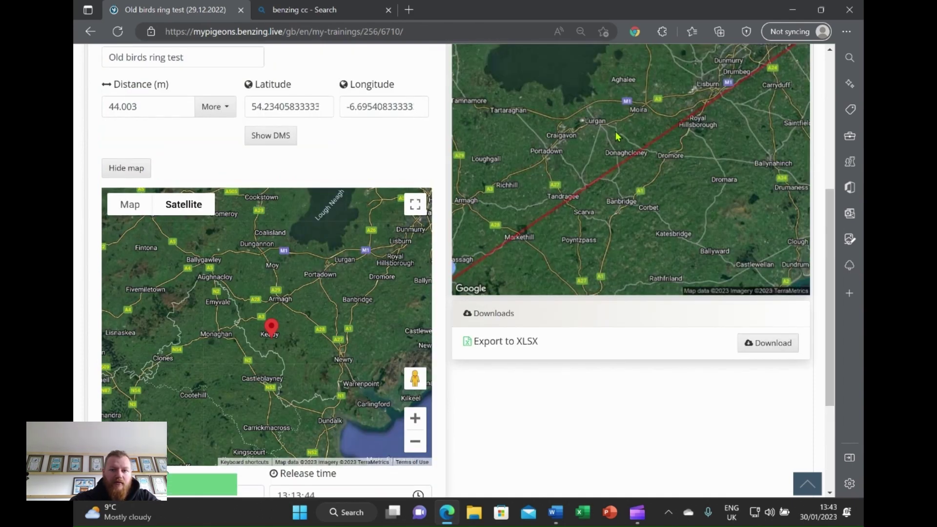
pyautogui.scroll(3, 619, 135)
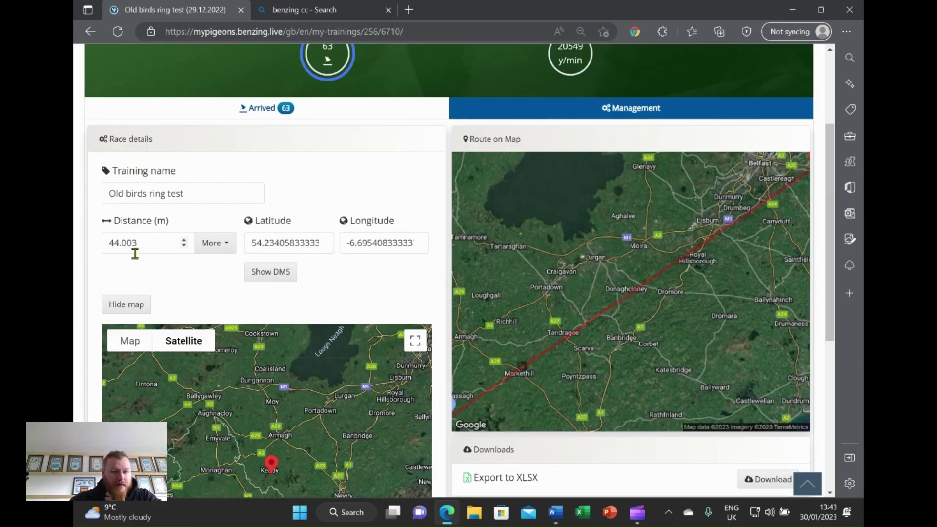
pyautogui.scroll(-5, 135, 254)
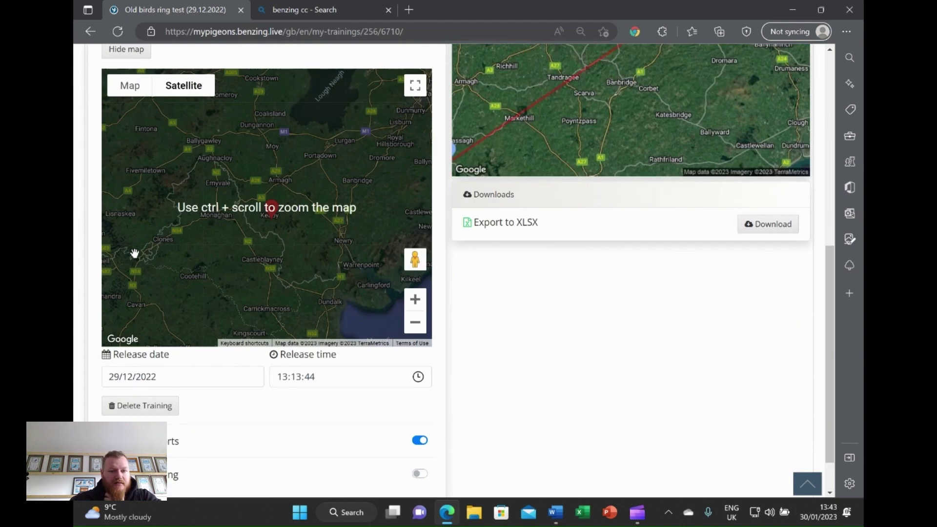
pyautogui.scroll(-1, 134, 254)
pyautogui.scroll(5, 135, 254)
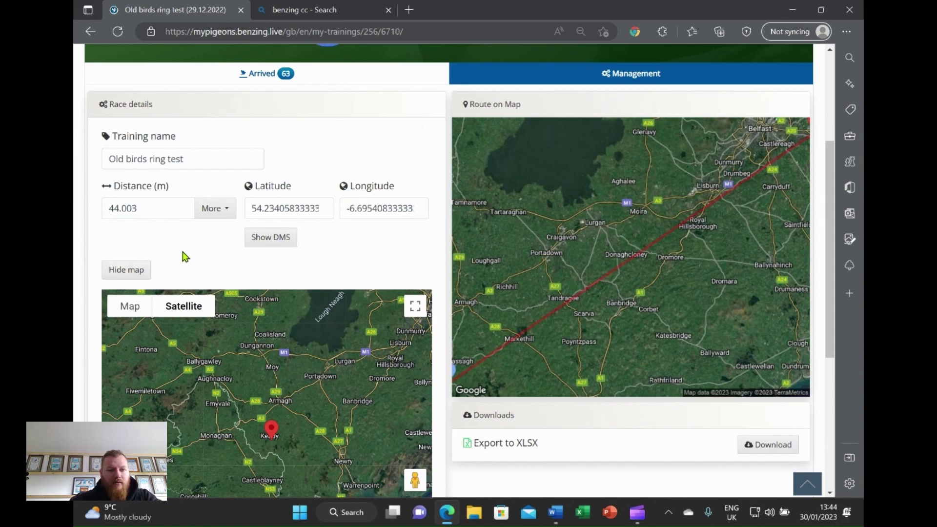
pyautogui.scroll(3, 186, 255)
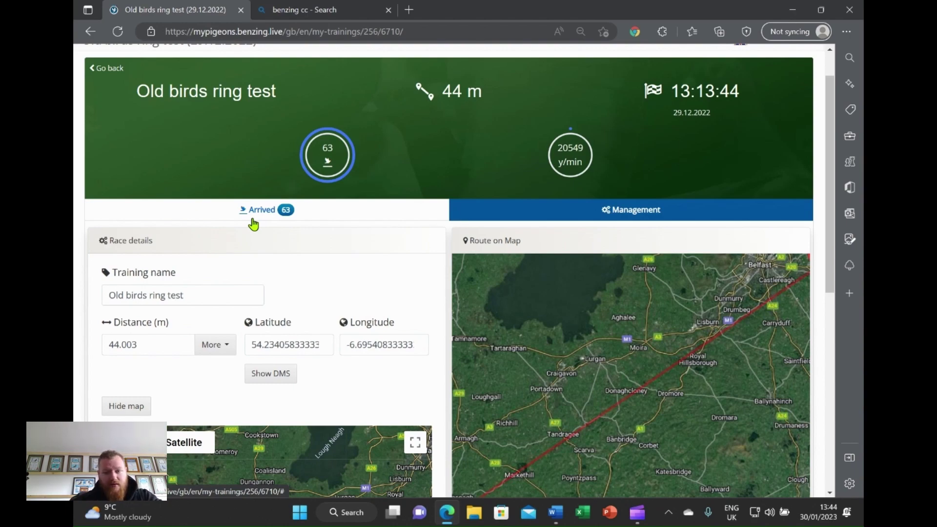
pyautogui.scroll(-3, 184, 118)
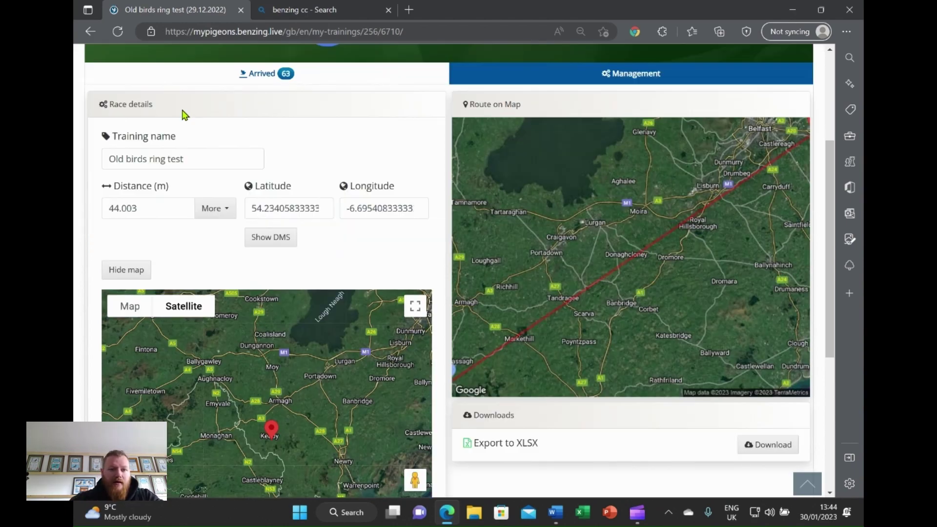
pyautogui.scroll(1, 179, 118)
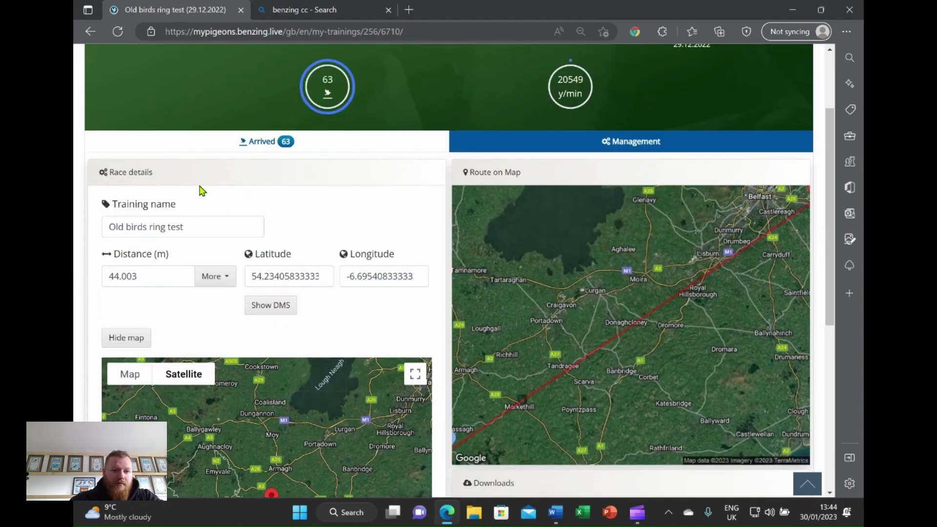
pyautogui.scroll(-3, 165, 272)
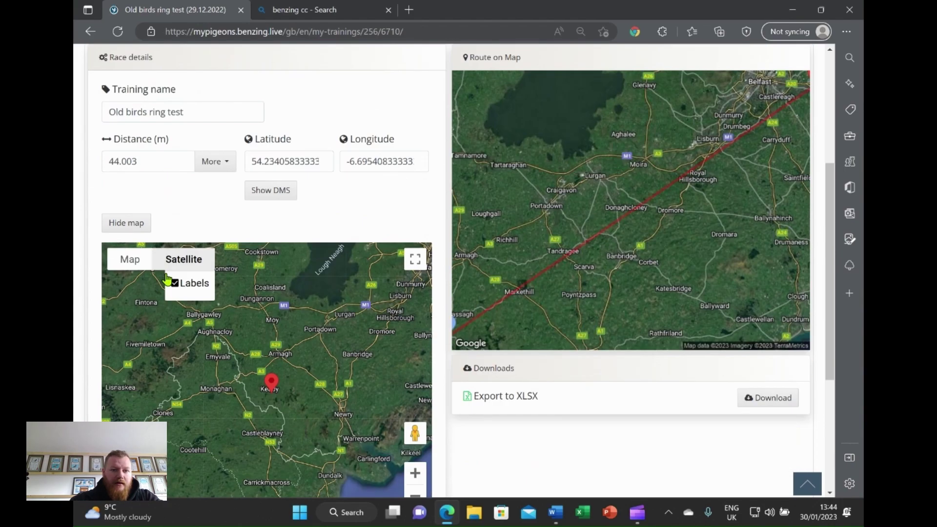
pyautogui.scroll(3, 167, 280)
pyautogui.click(285, 141)
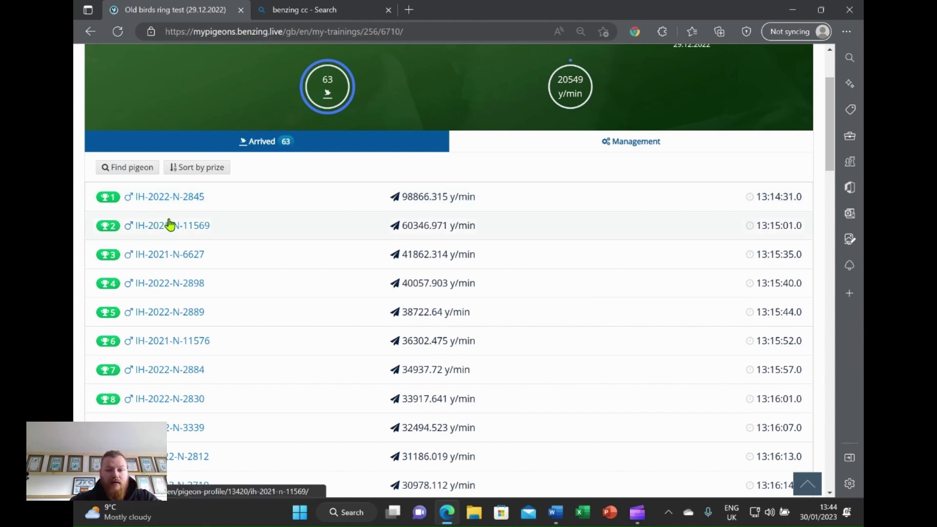
pyautogui.scroll(-1, 171, 222)
pyautogui.scroll(-5, 257, 242)
pyautogui.scroll(7, 258, 243)
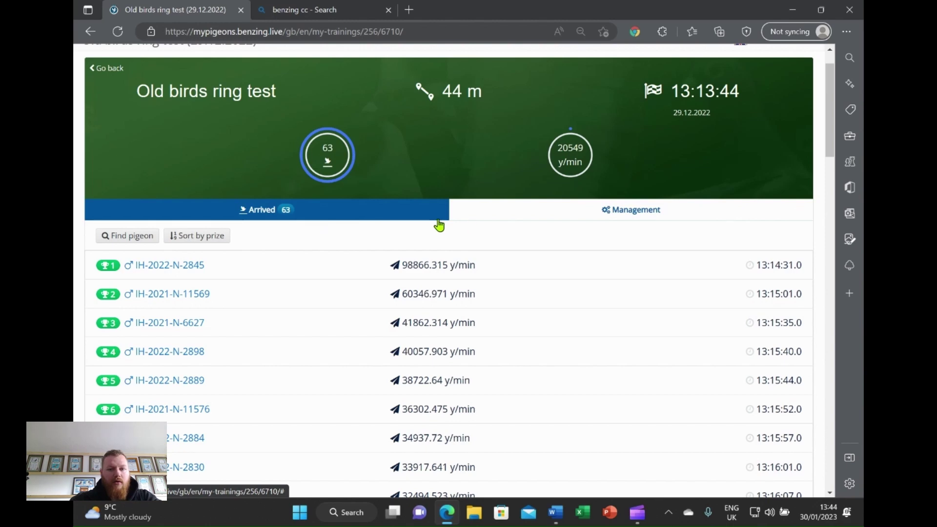
# - Download the Old birds ring test arrivals as an XLSX file from Management downloads
pyautogui.click(607, 215)
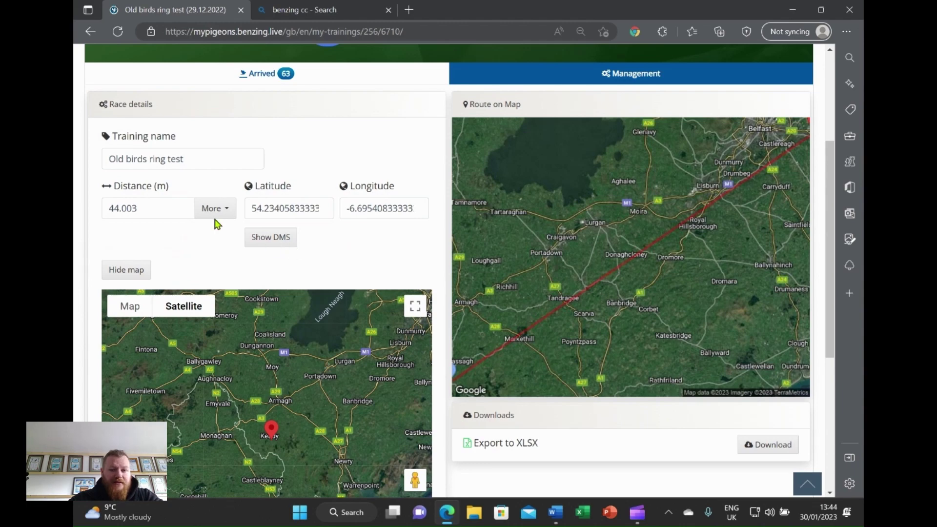
pyautogui.scroll(-1, 275, 210)
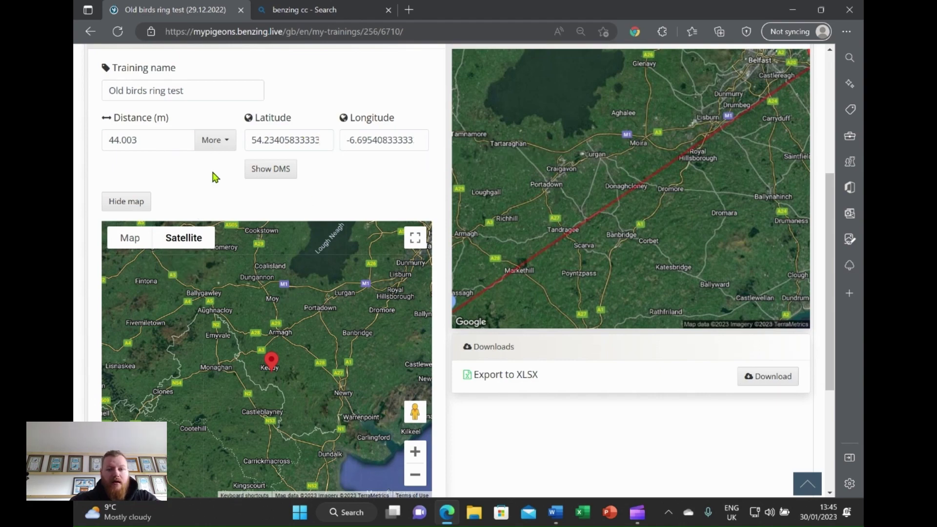
pyautogui.scroll(-3, 424, 208)
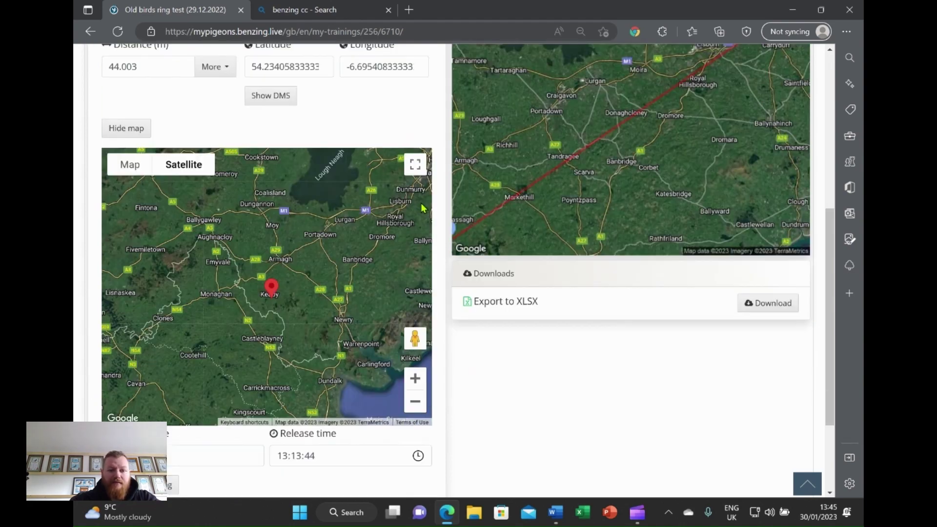
pyautogui.scroll(1, 454, 218)
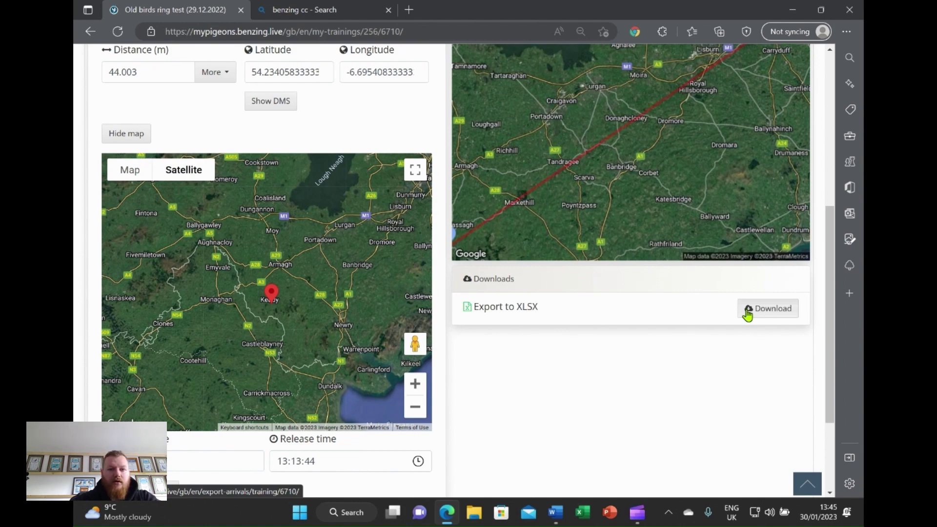
pyautogui.click(747, 313)
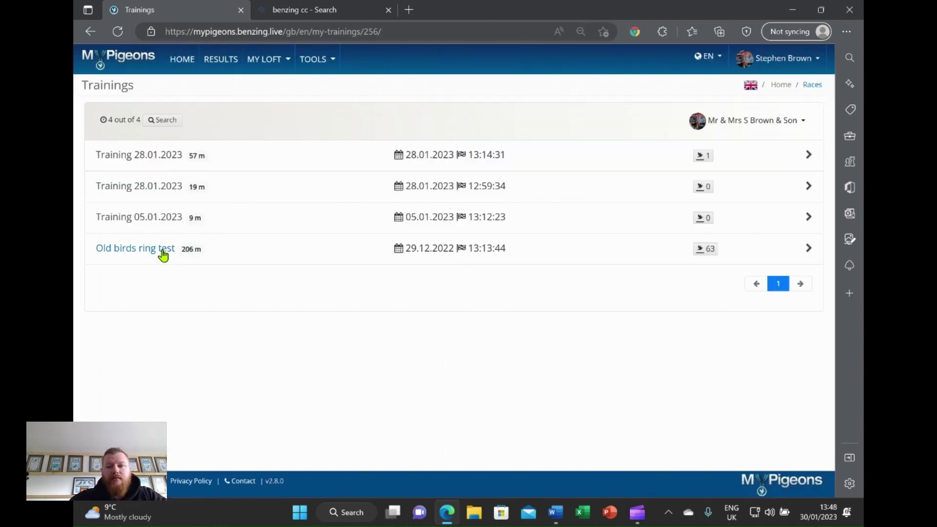
# - Open the Old birds ring test training and review its 206.4270 m distance and route map
pyautogui.click(163, 253)
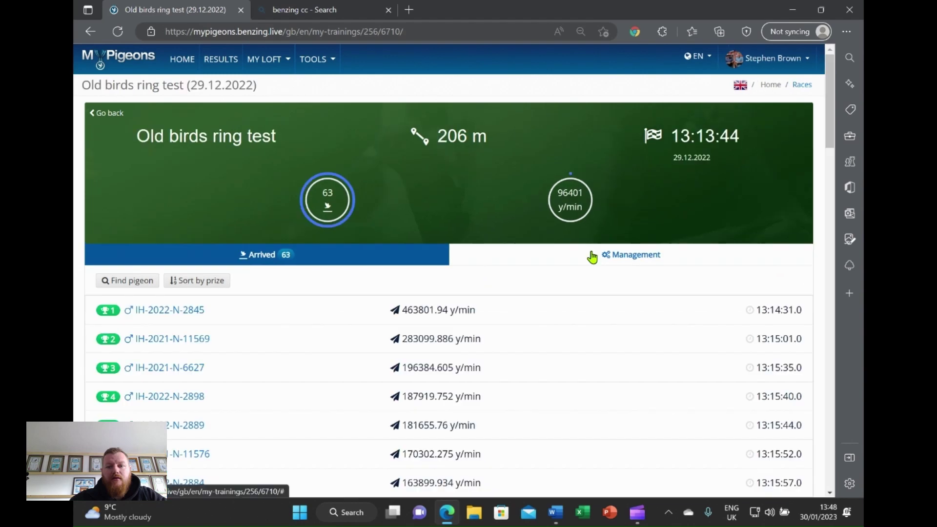
pyautogui.click(592, 257)
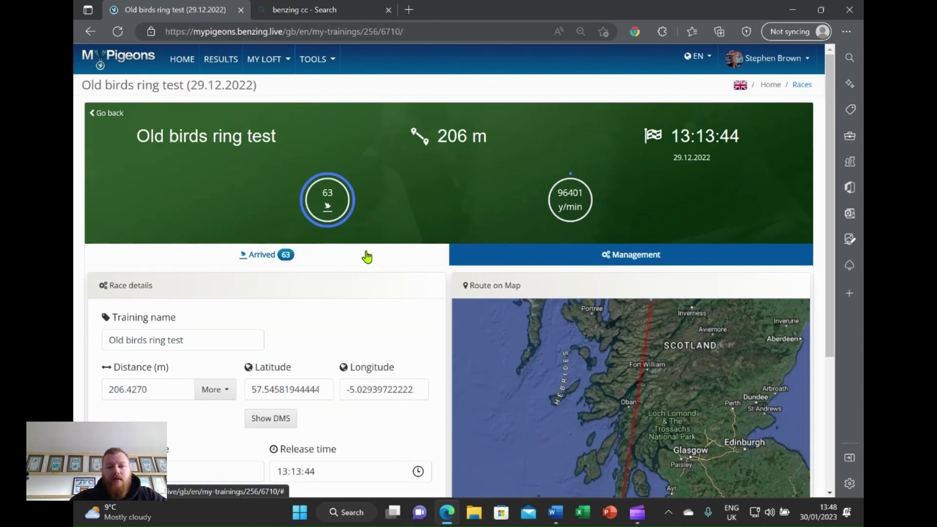
pyautogui.scroll(-3, 367, 262)
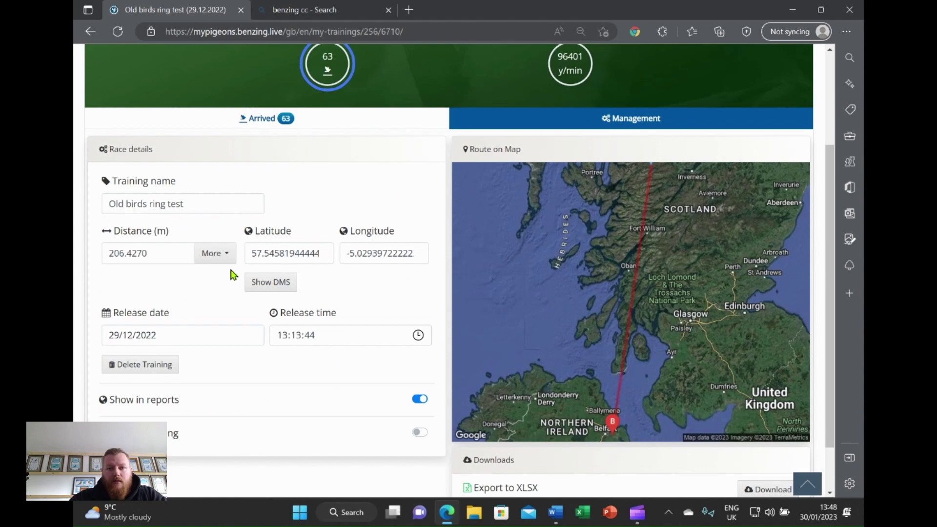
pyautogui.scroll(3, 362, 84)
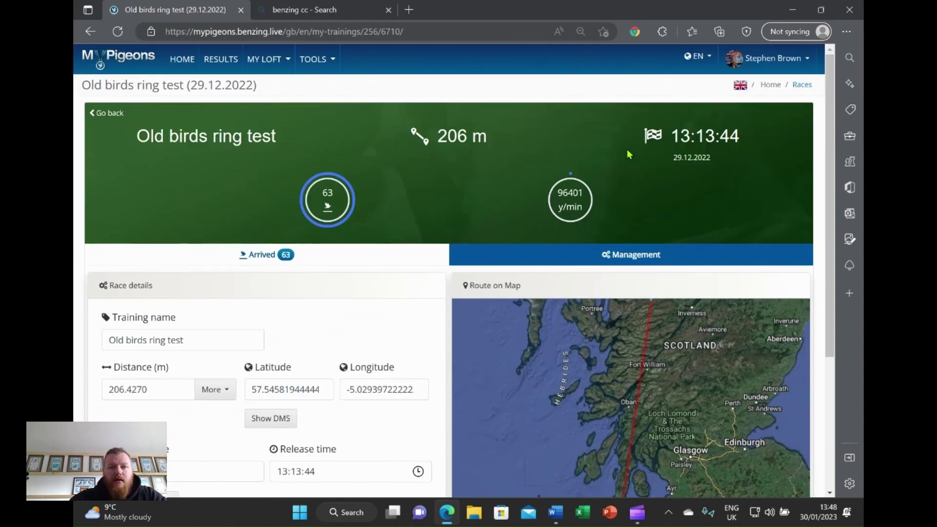
pyautogui.click(259, 59)
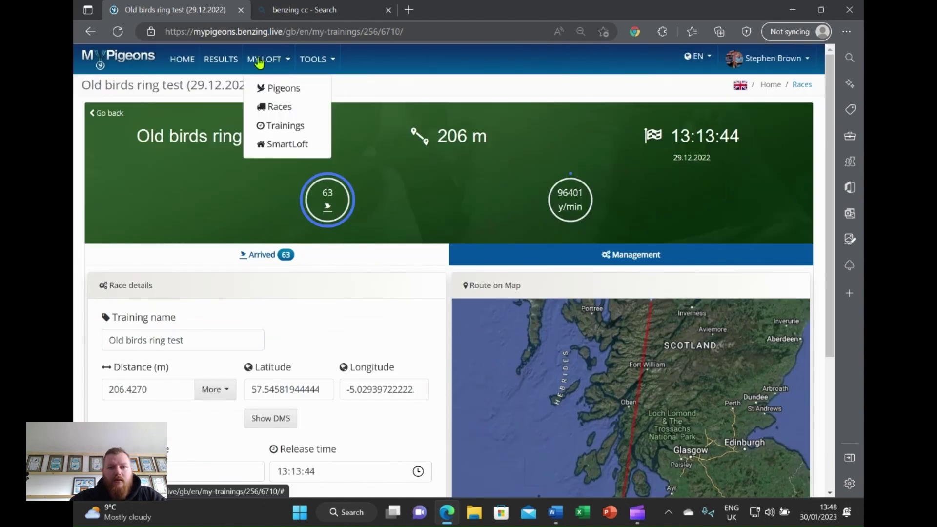
# - Browse the SmartLoft devices: BENZING M2 clock (firmware 1.9 GB 22), Smart Hub 5 and antennas
pyautogui.click(285, 147)
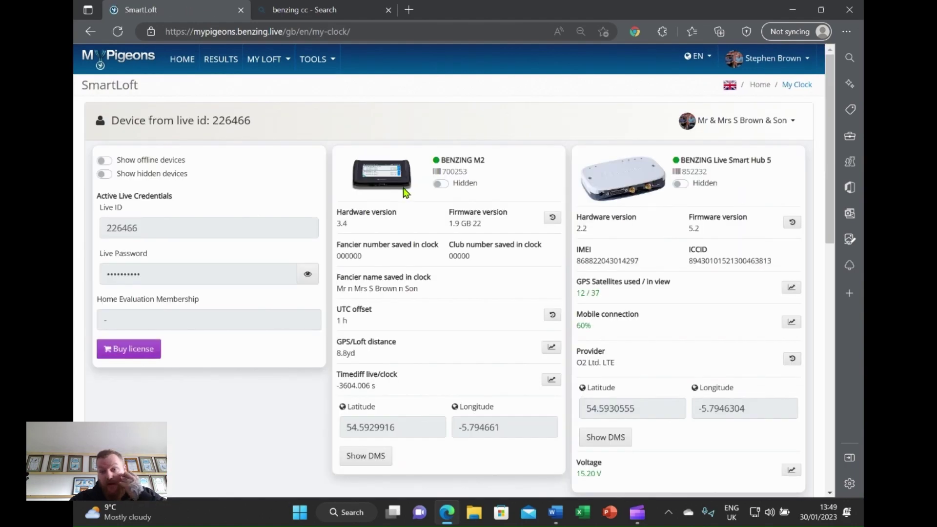
pyautogui.scroll(-1, 433, 177)
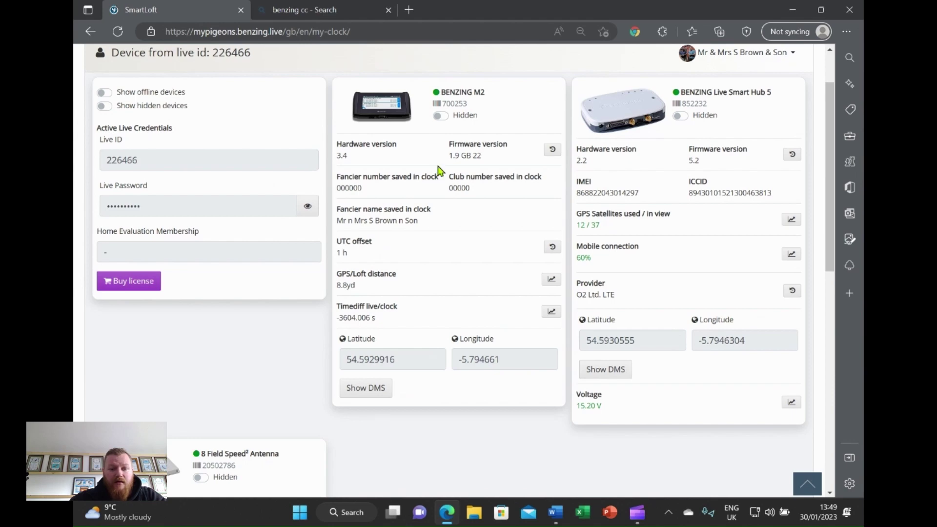
pyautogui.scroll(-1, 437, 170)
pyautogui.scroll(-1, 434, 181)
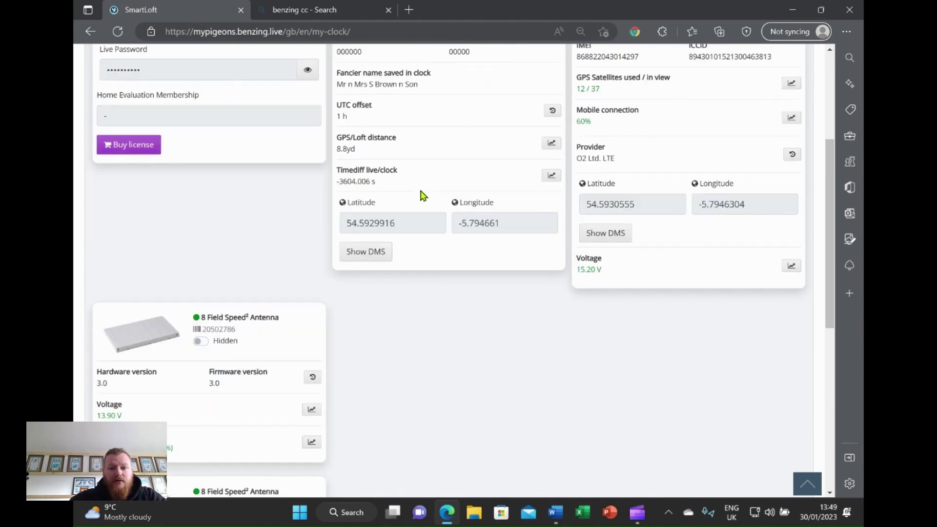
pyautogui.scroll(-5, 423, 196)
pyautogui.press('Home')
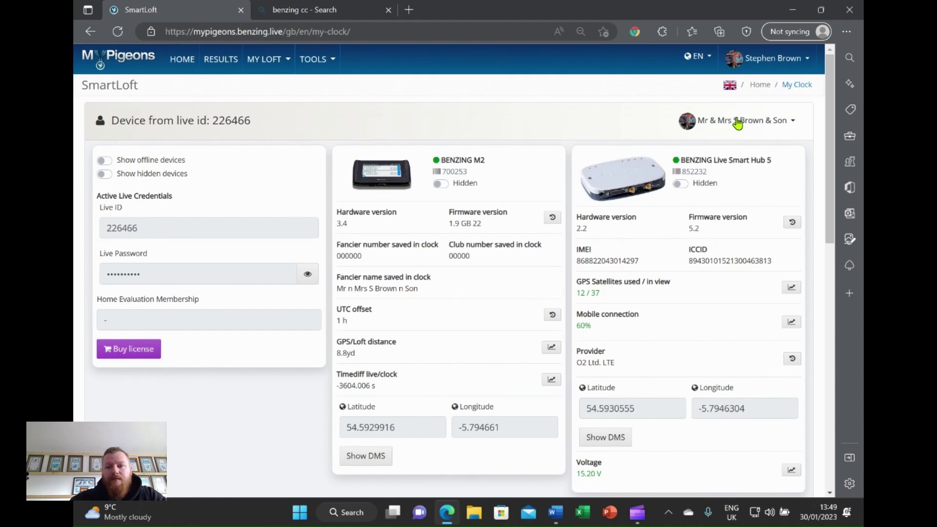
pyautogui.click(288, 64)
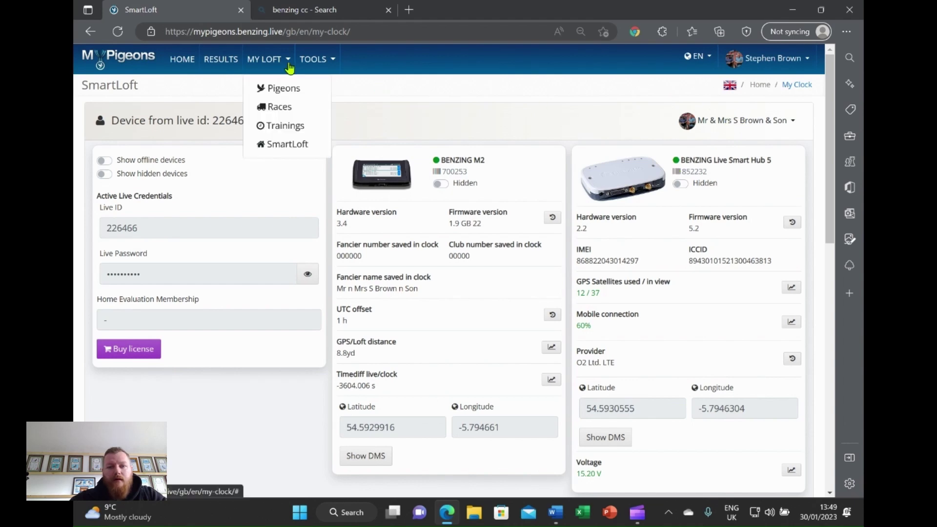
pyautogui.click(315, 60)
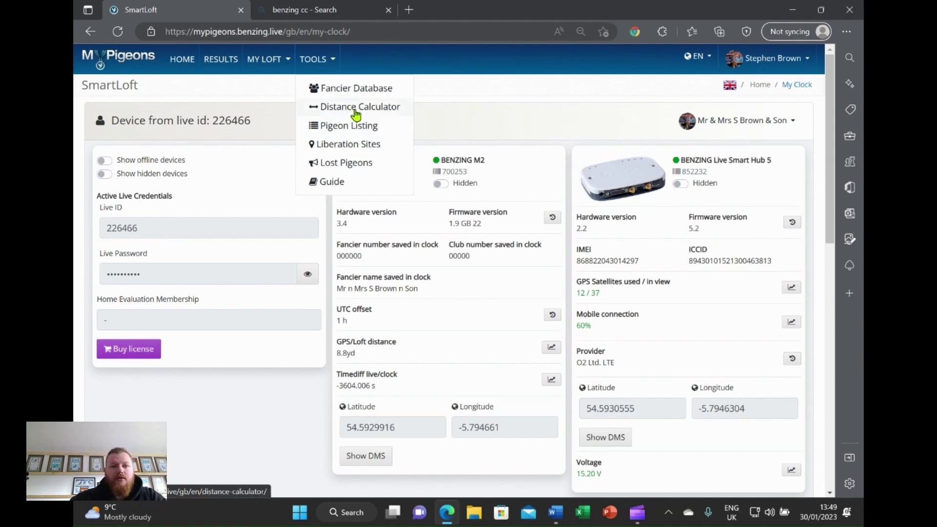
# - Open the Distance Calculator, try Glasgow & District Federation as organisation, then reset it to unchosen
pyautogui.click(356, 112)
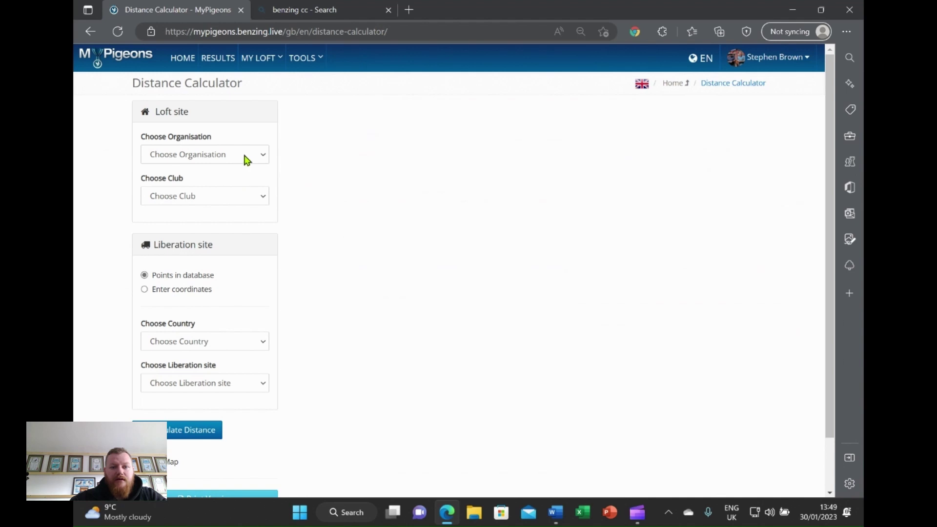
pyautogui.click(245, 158)
pyautogui.click(242, 190)
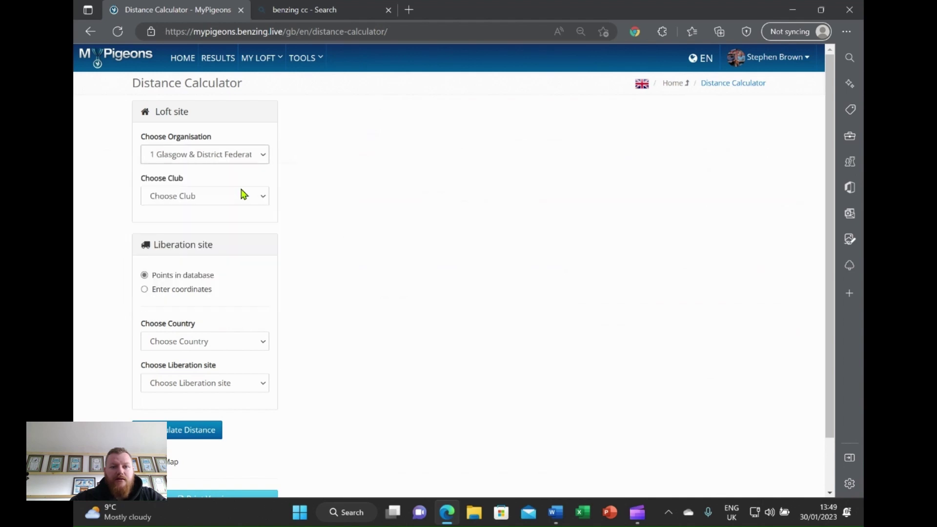
pyautogui.click(263, 155)
pyautogui.click(246, 173)
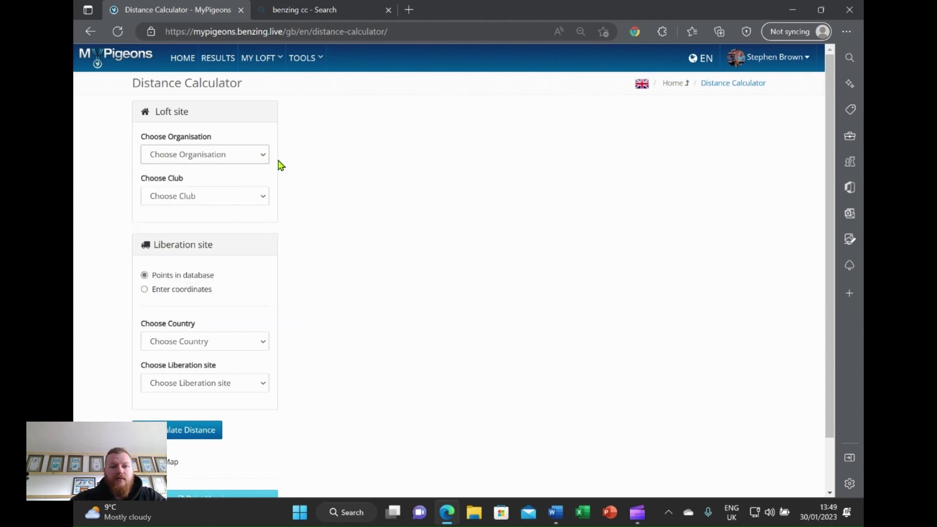
pyautogui.moveTo(309, 73)
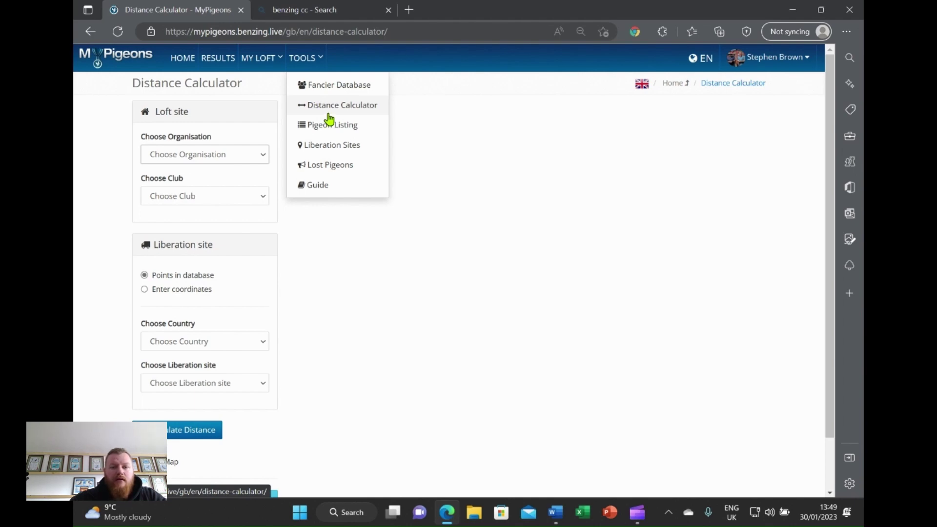
# - Open Lost Pigeons and look over the Report lost pigeon form and the reported pigeons list
pyautogui.click(336, 166)
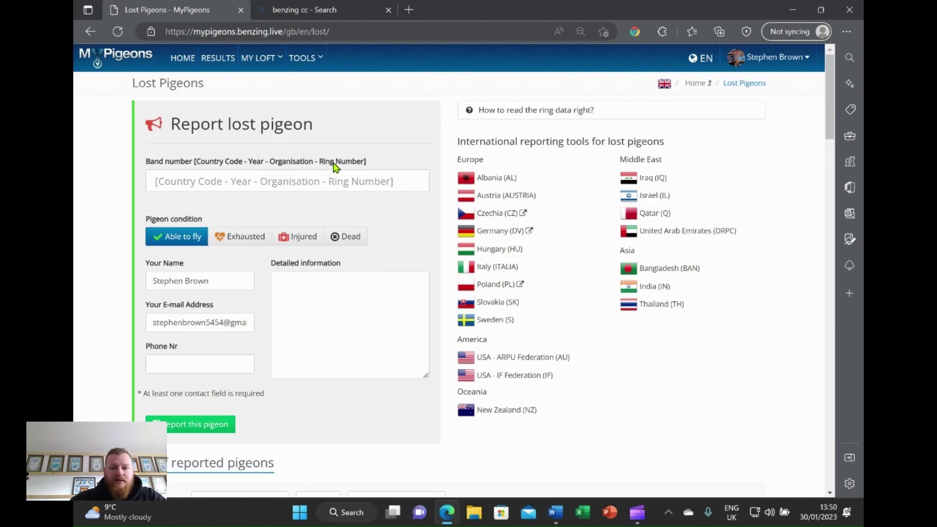
pyautogui.scroll(-5, 323, 197)
pyautogui.scroll(-3, 322, 197)
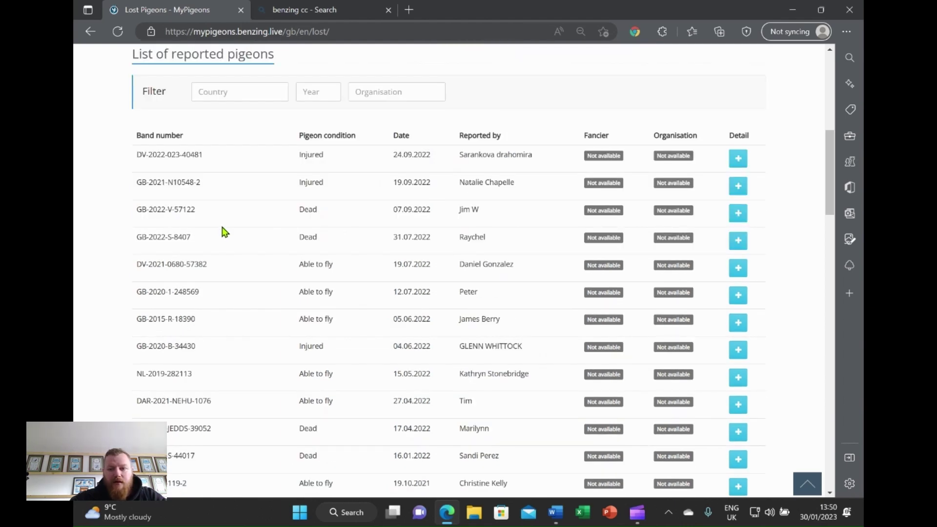
pyautogui.scroll(3, 303, 236)
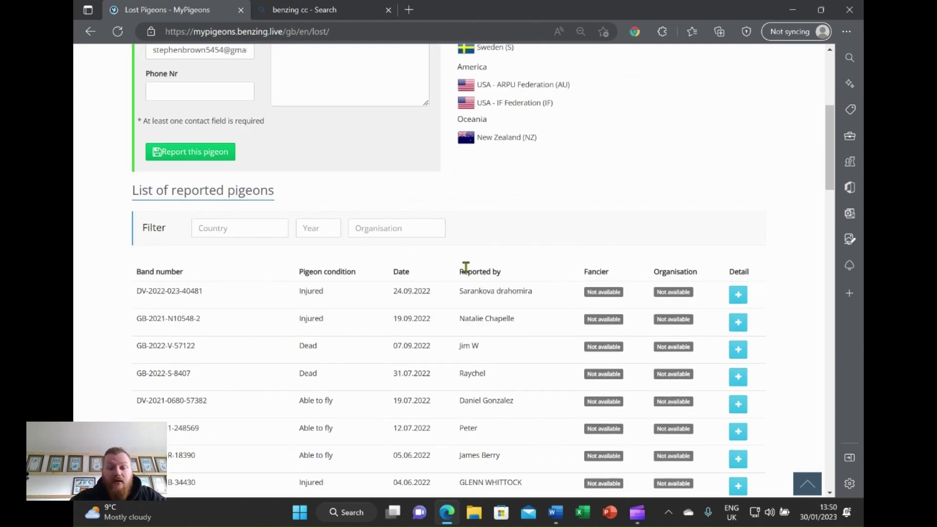
pyautogui.scroll(1, 456, 259)
pyautogui.scroll(-1, 459, 259)
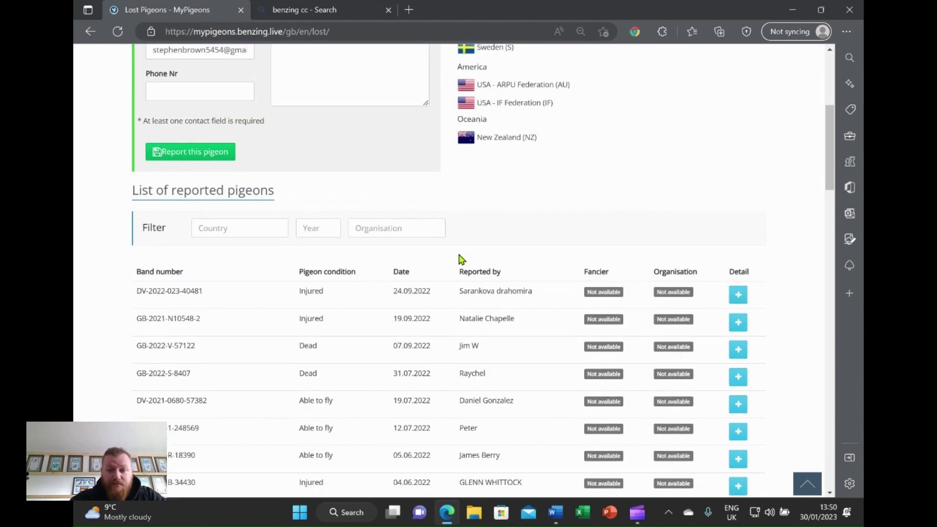
pyautogui.scroll(1, 462, 264)
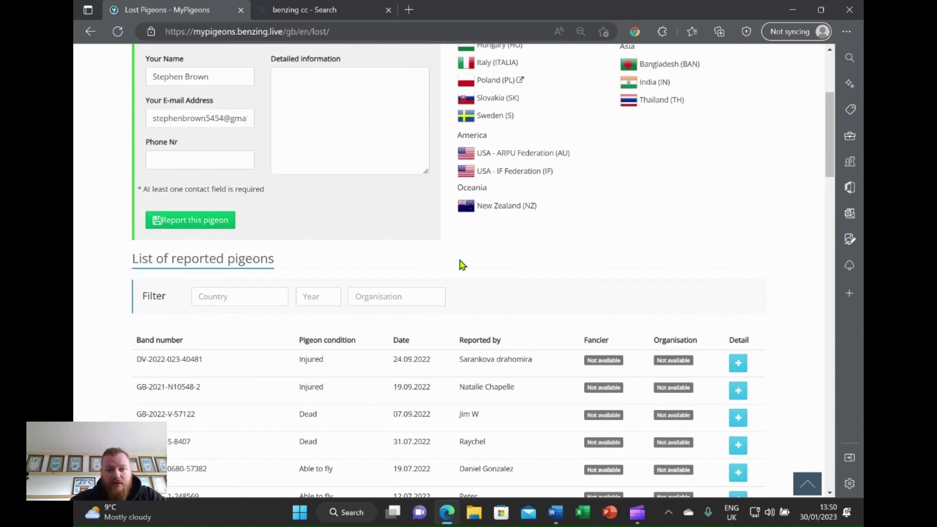
pyautogui.scroll(3, 422, 253)
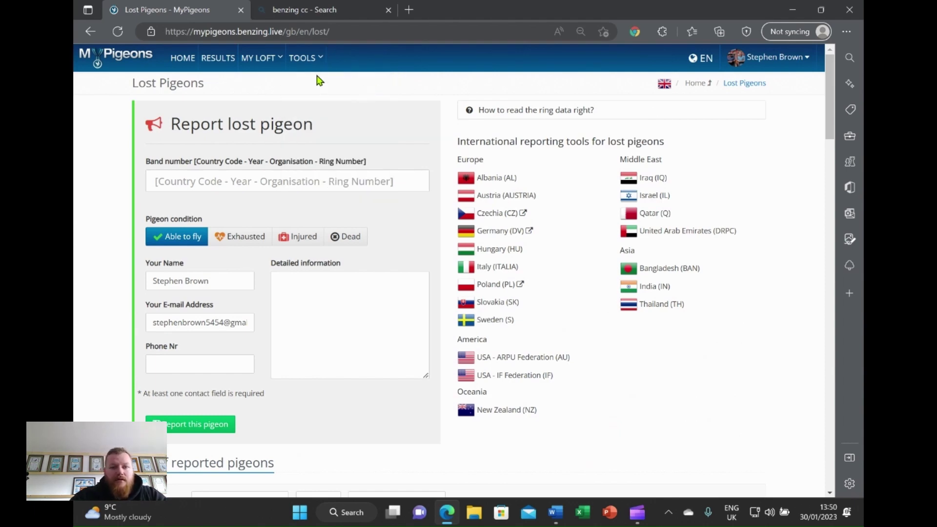
# - Go back to My Dashboard showing the two 28.01.2023 trainings, then show the account options
pyautogui.click(195, 57)
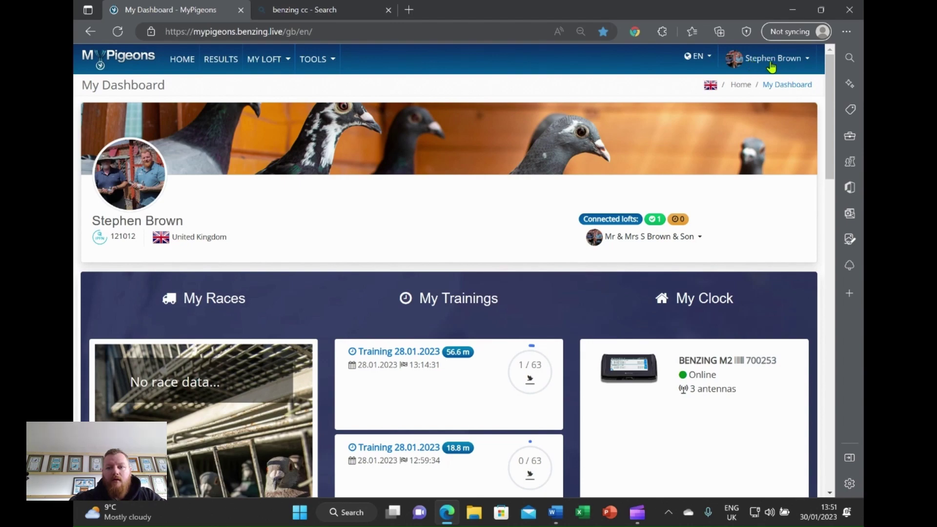
pyautogui.click(752, 64)
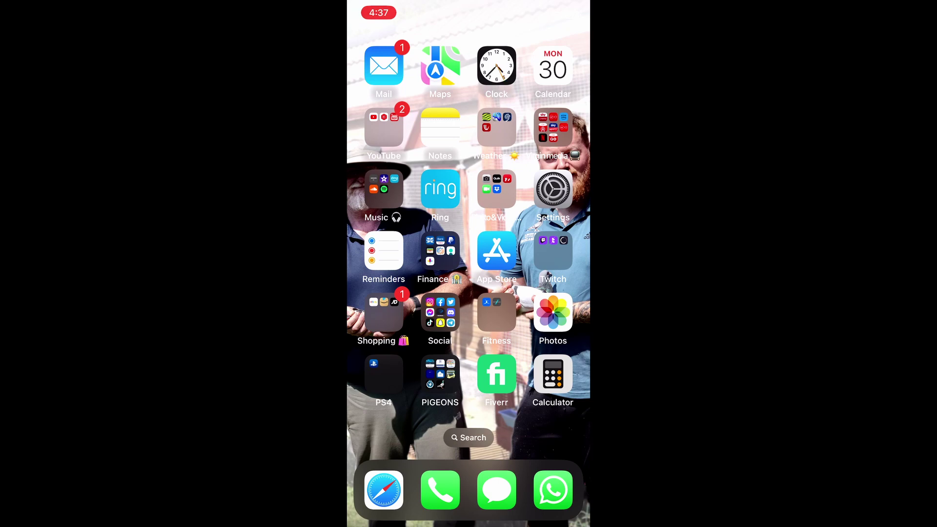
# - On the iPhone, launch Benzing Live from the PIGEONS folder and open My Trainings
pyautogui.click(440, 374)
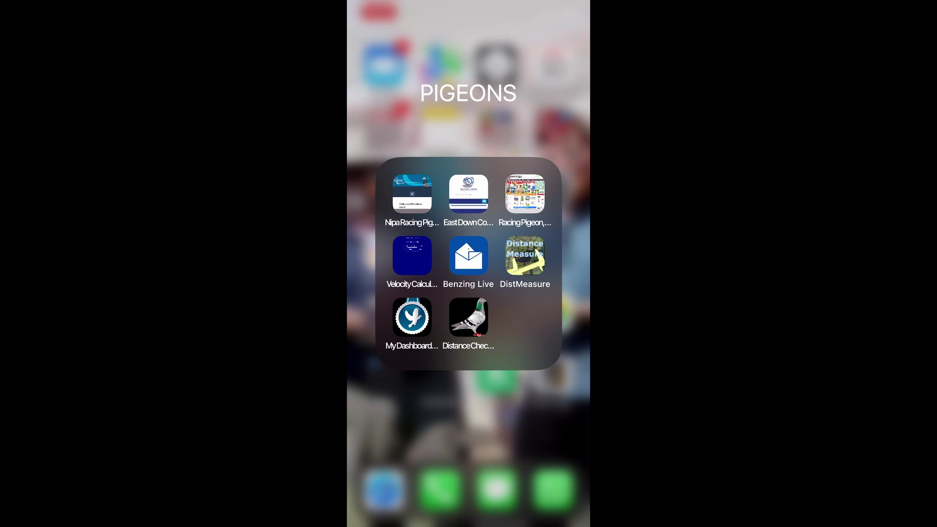
pyautogui.click(469, 255)
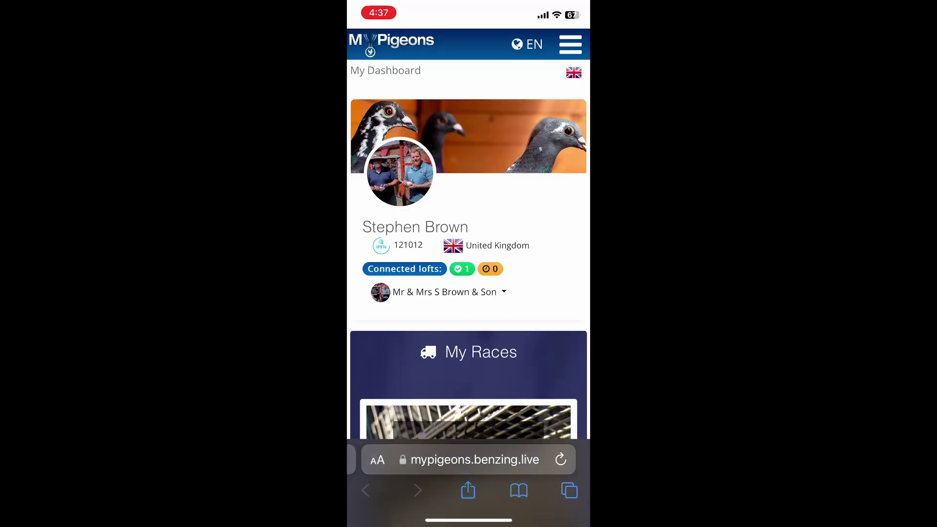
pyautogui.scroll(-10, 468, 273)
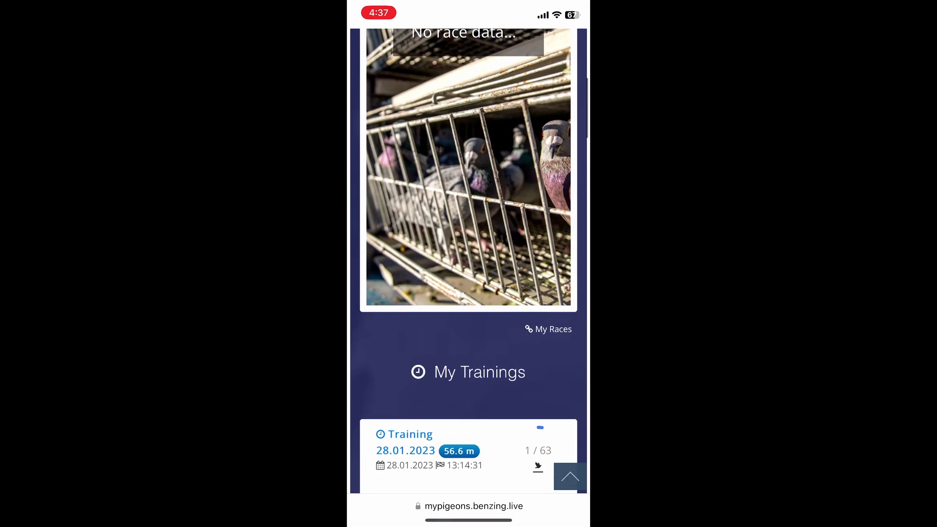
pyautogui.scroll(-5, 469, 274)
pyautogui.scroll(3, 469, 273)
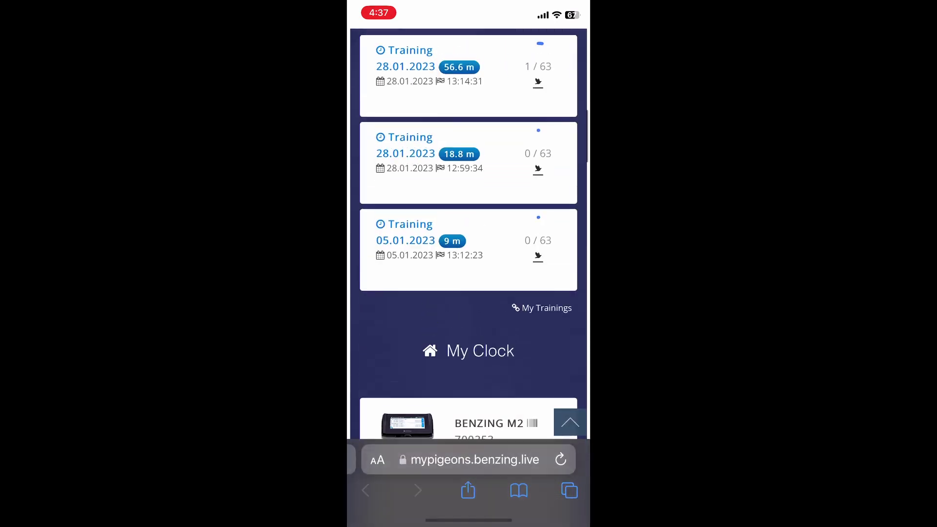
pyautogui.scroll(5, 469, 273)
pyautogui.scroll(-4, 468, 273)
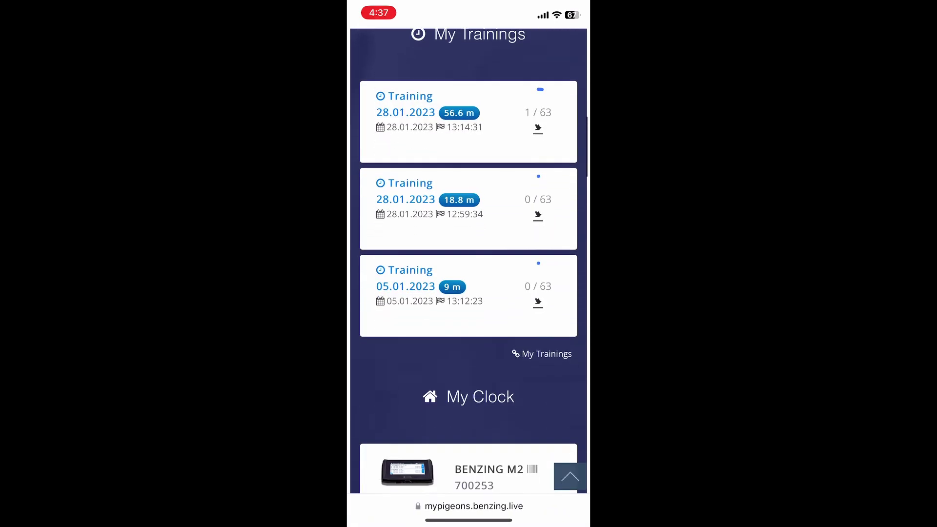
pyautogui.click(542, 353)
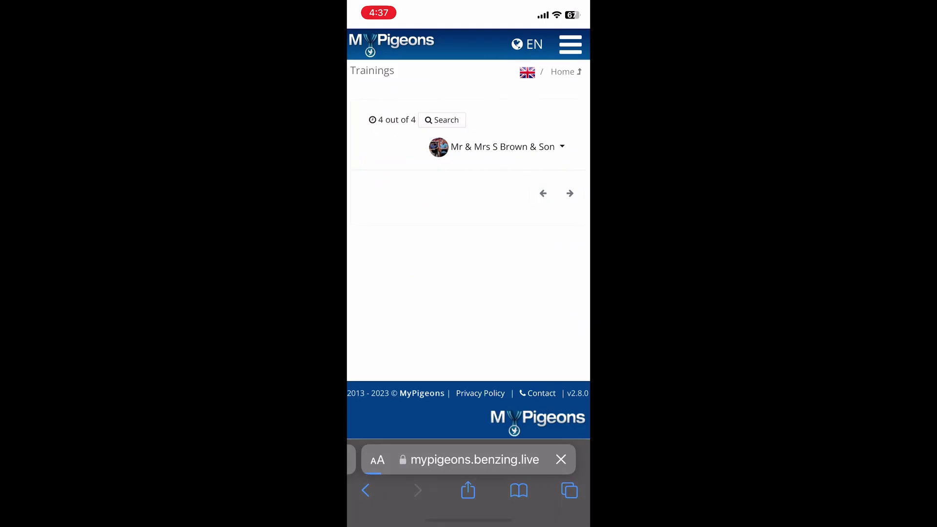